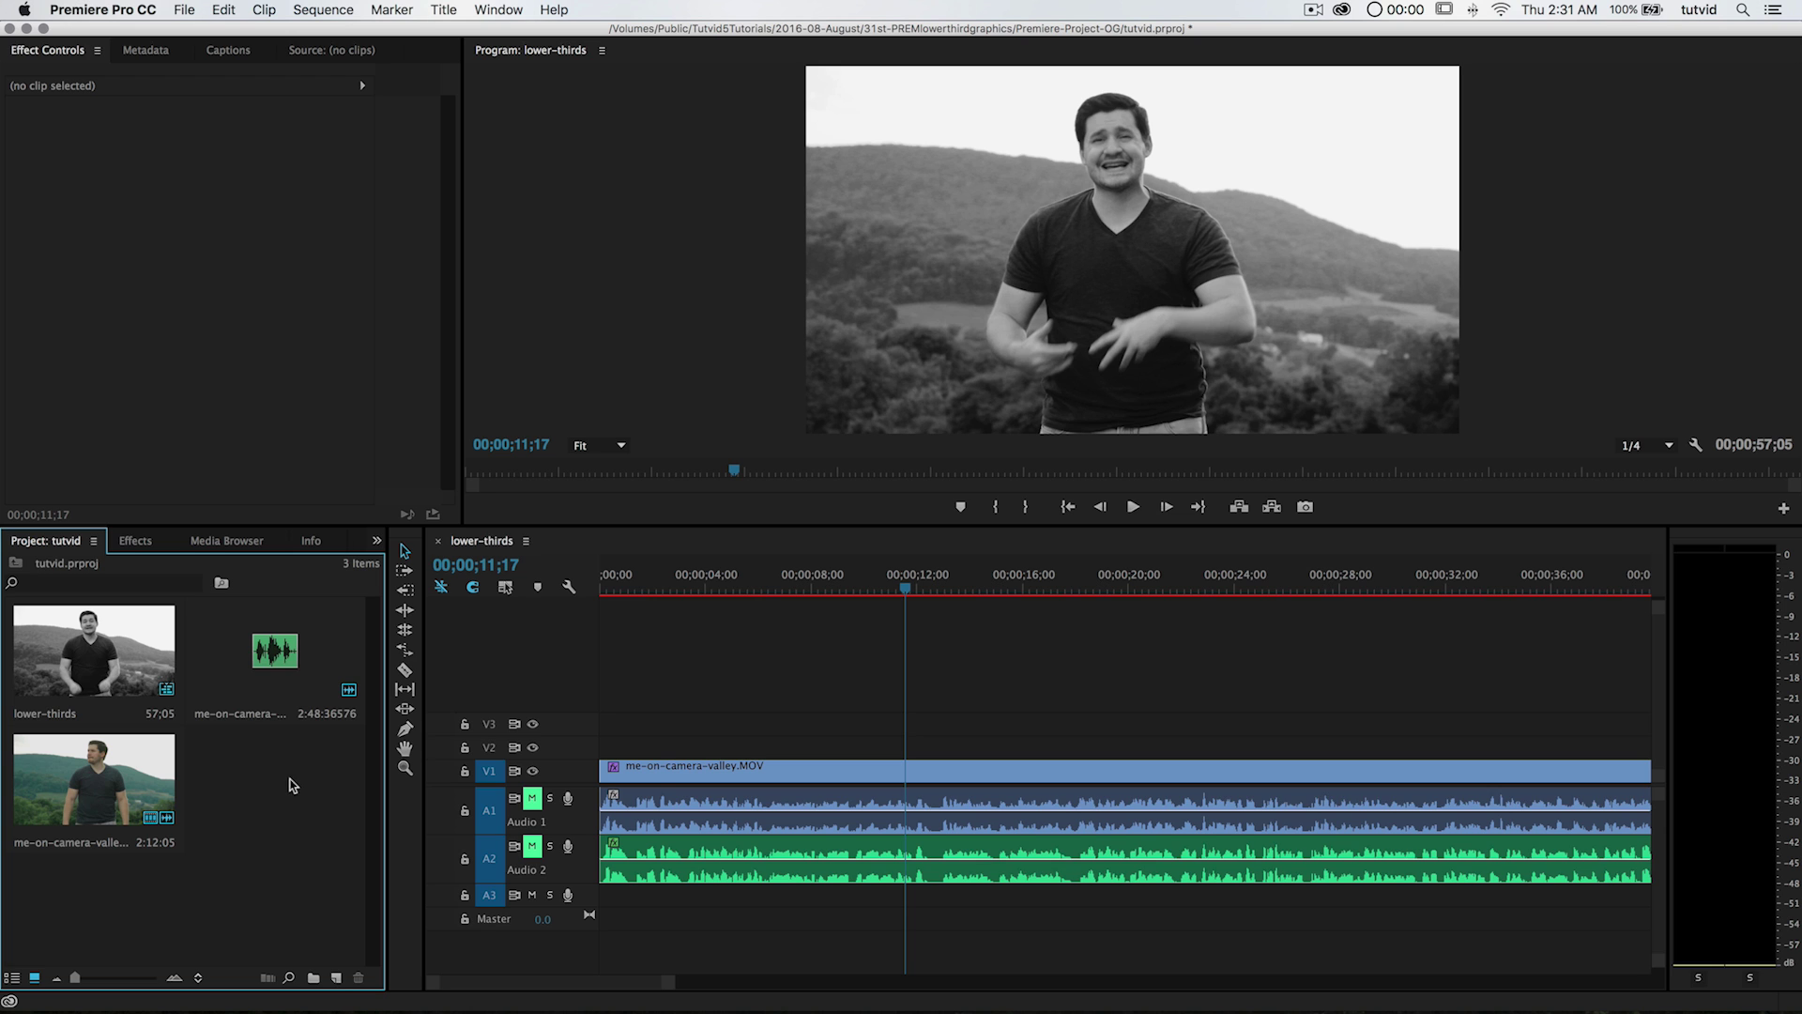
- Confirm the sequence settings remain 1920×1080 at 29.97 fps, then switch to Photoshop
left_click(324, 10)
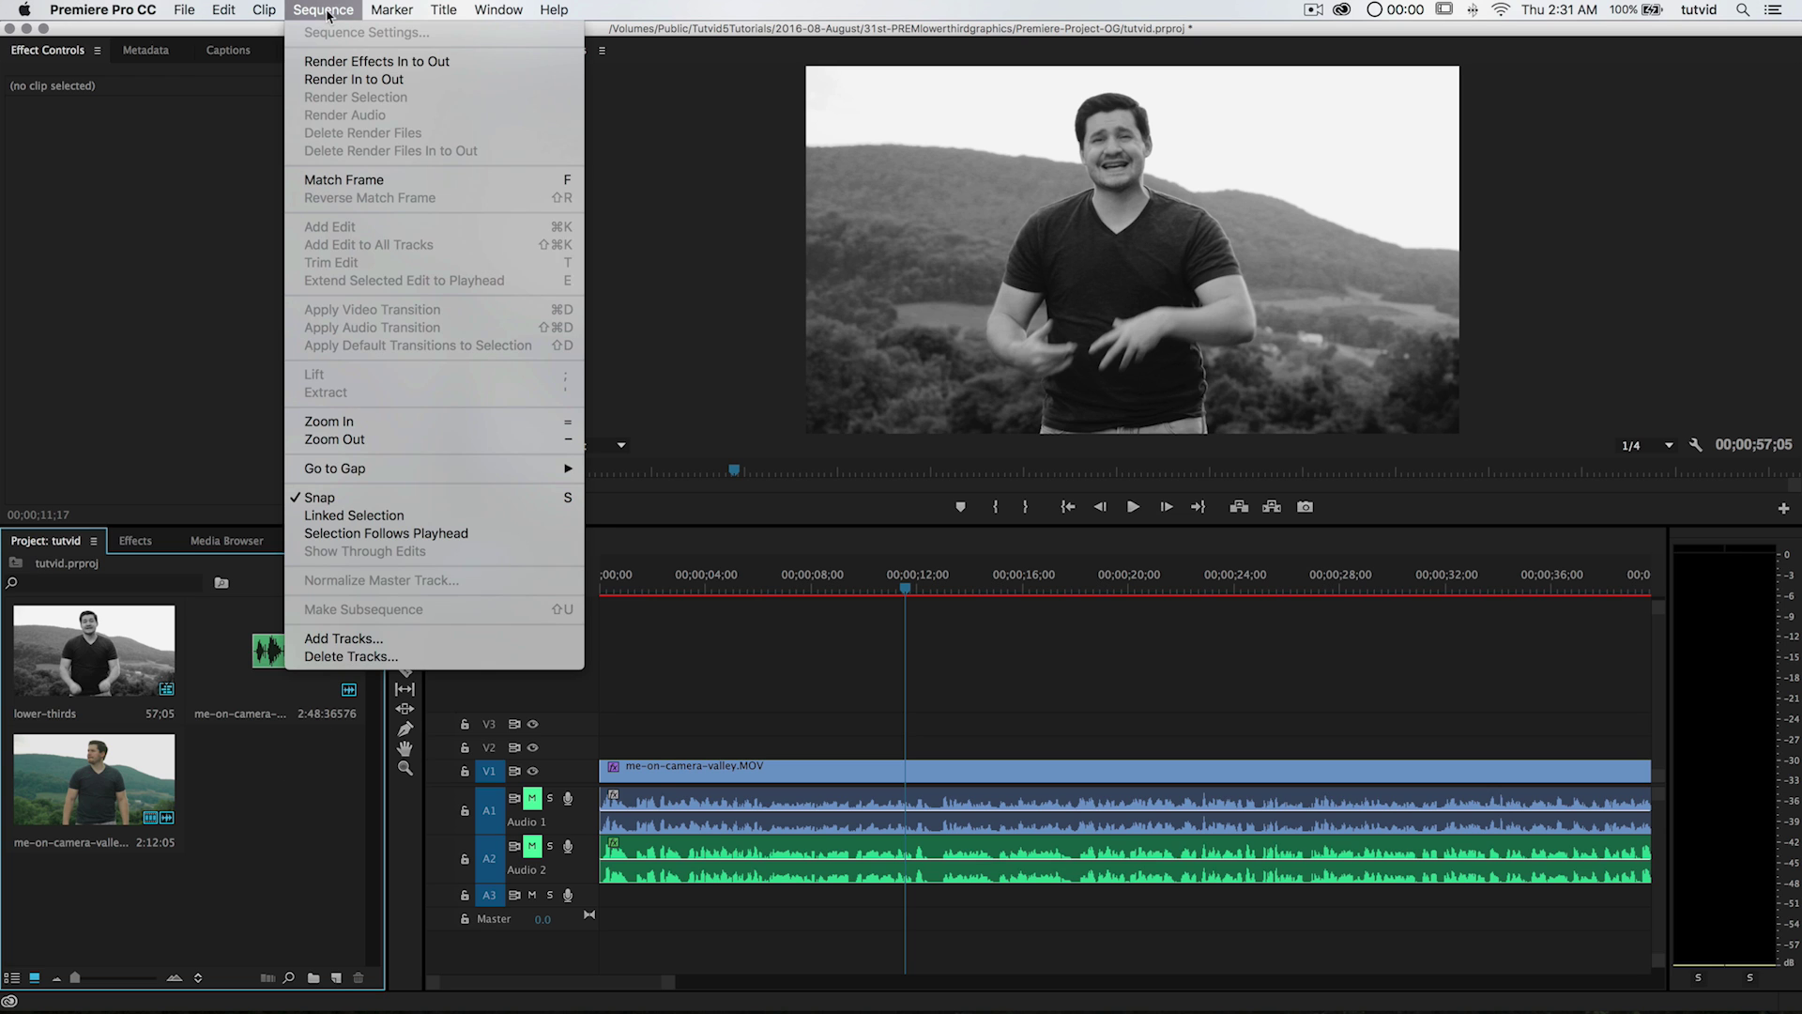
left_click(854, 751)
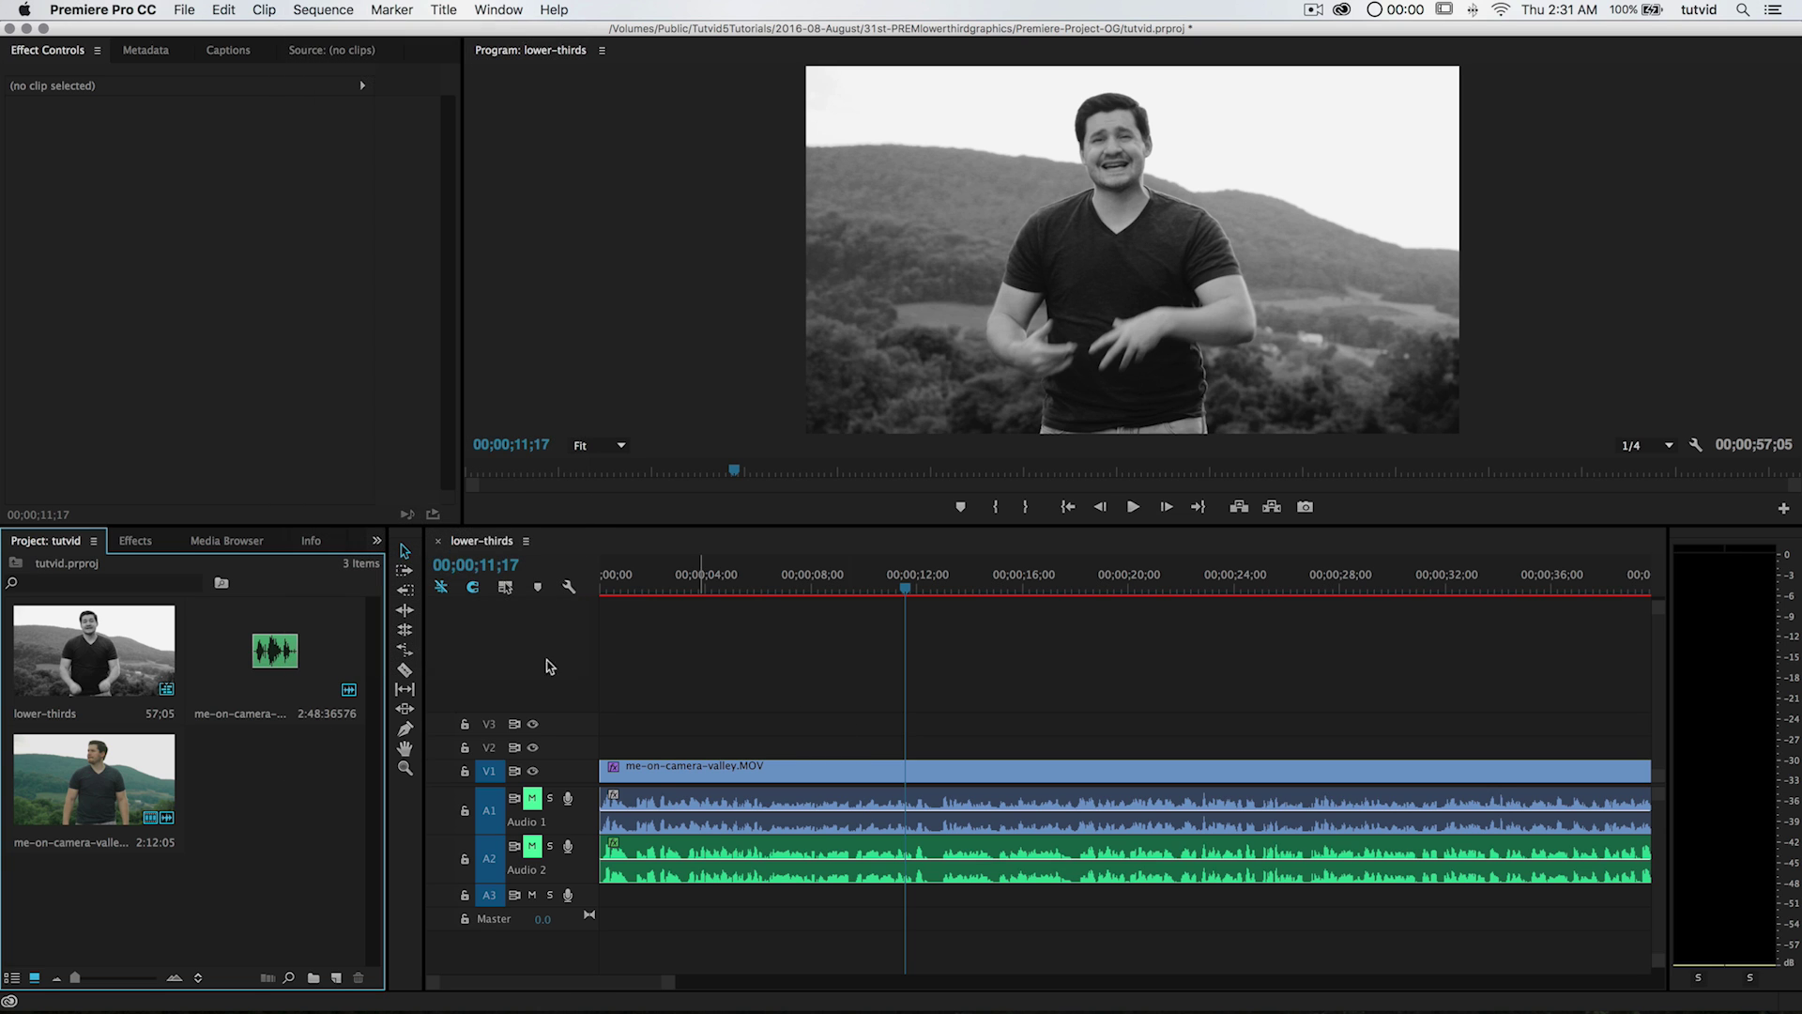
left_click(474, 549)
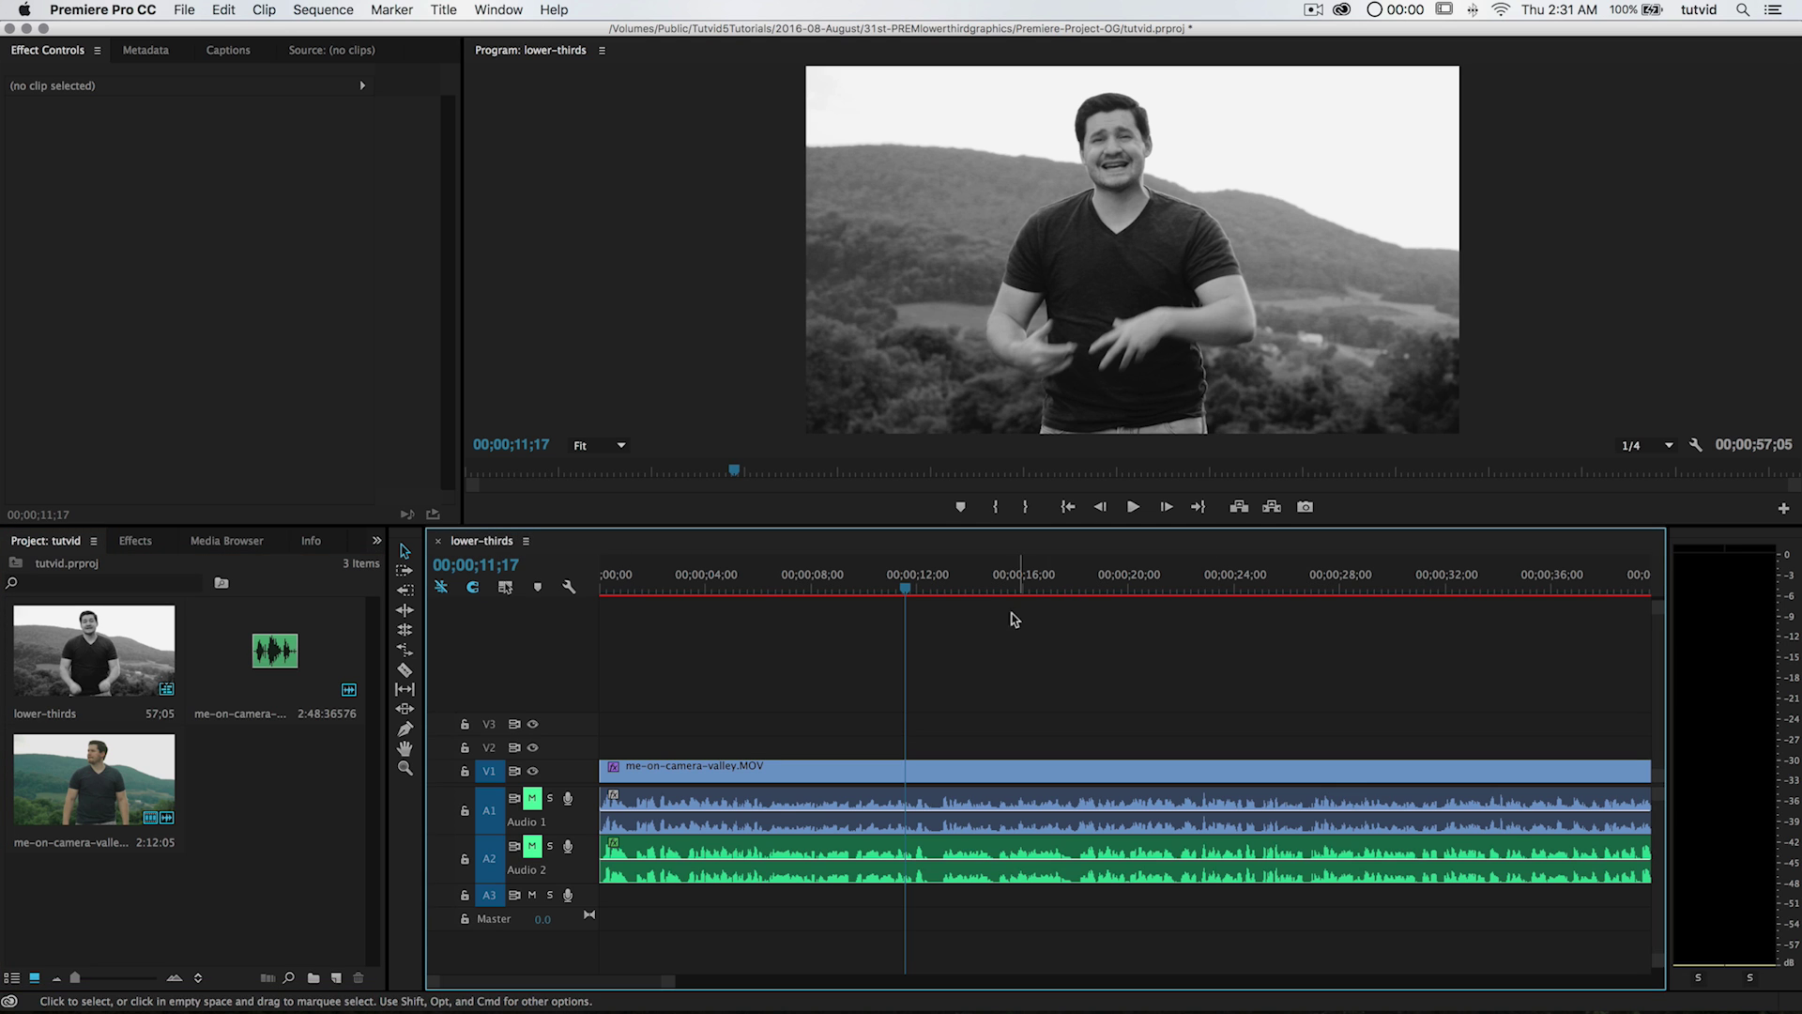
left_click(344, 12)
left_click(338, 41)
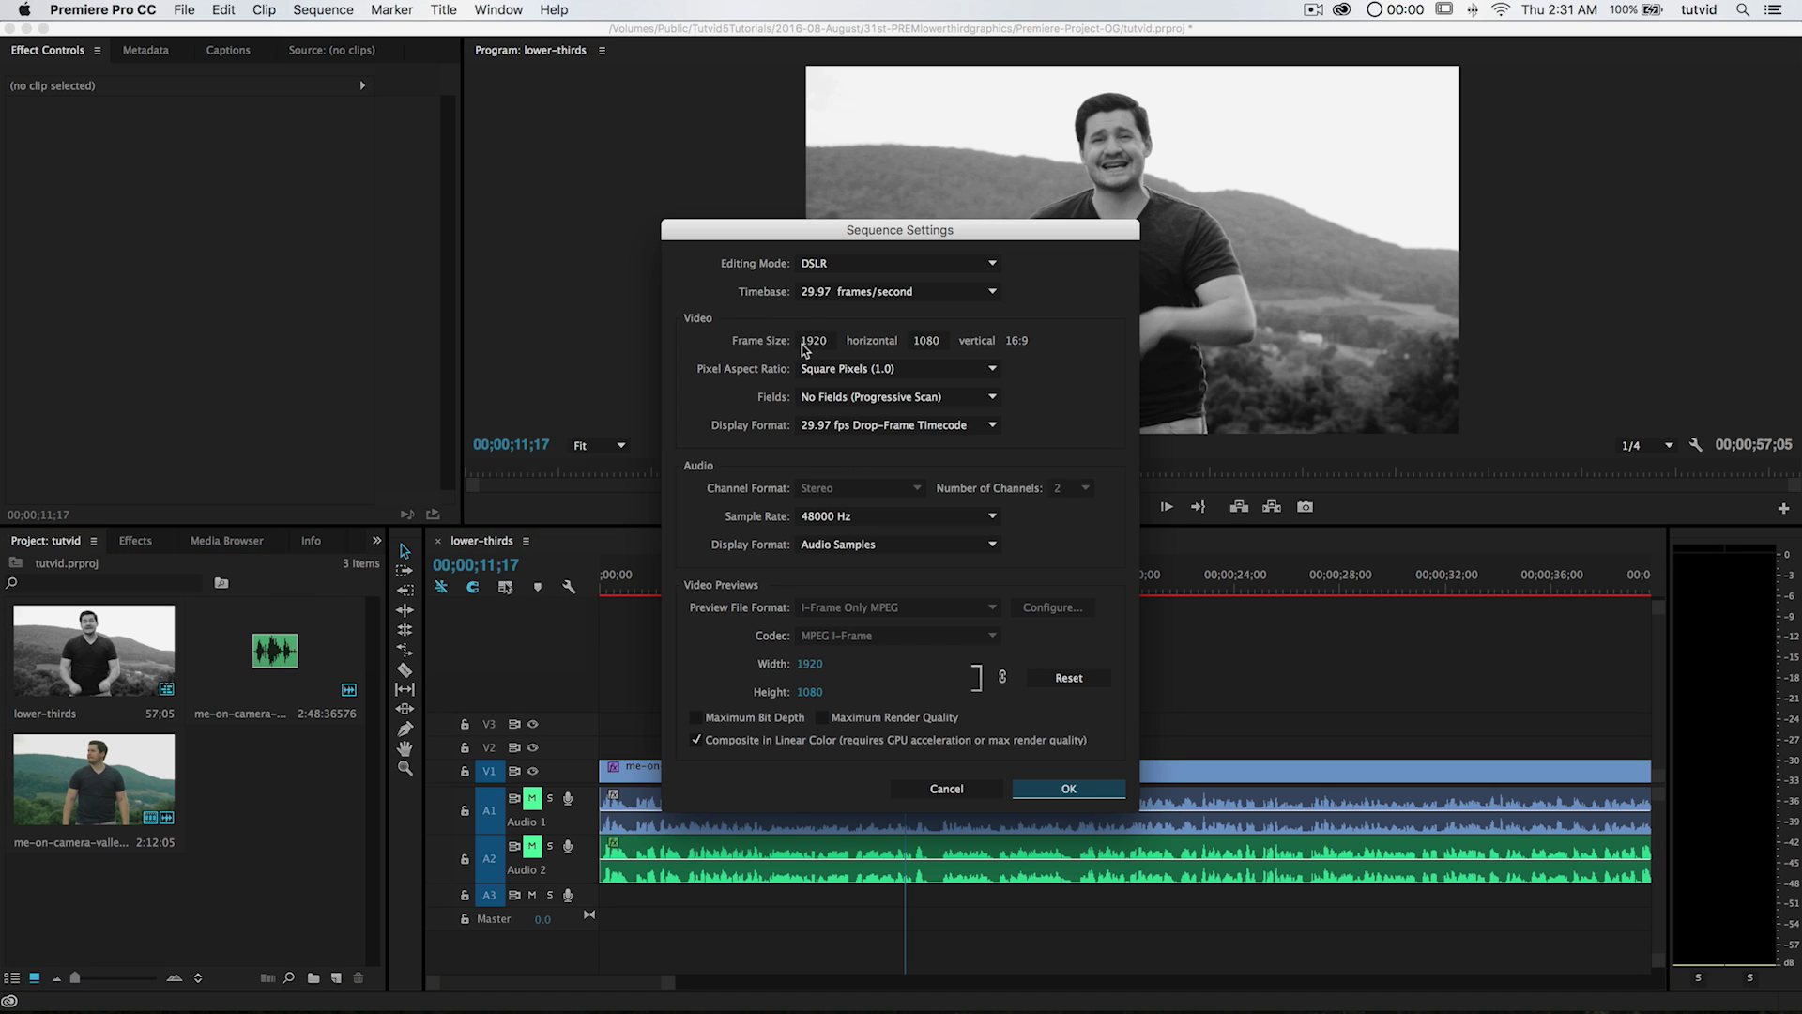
left_click(1068, 789)
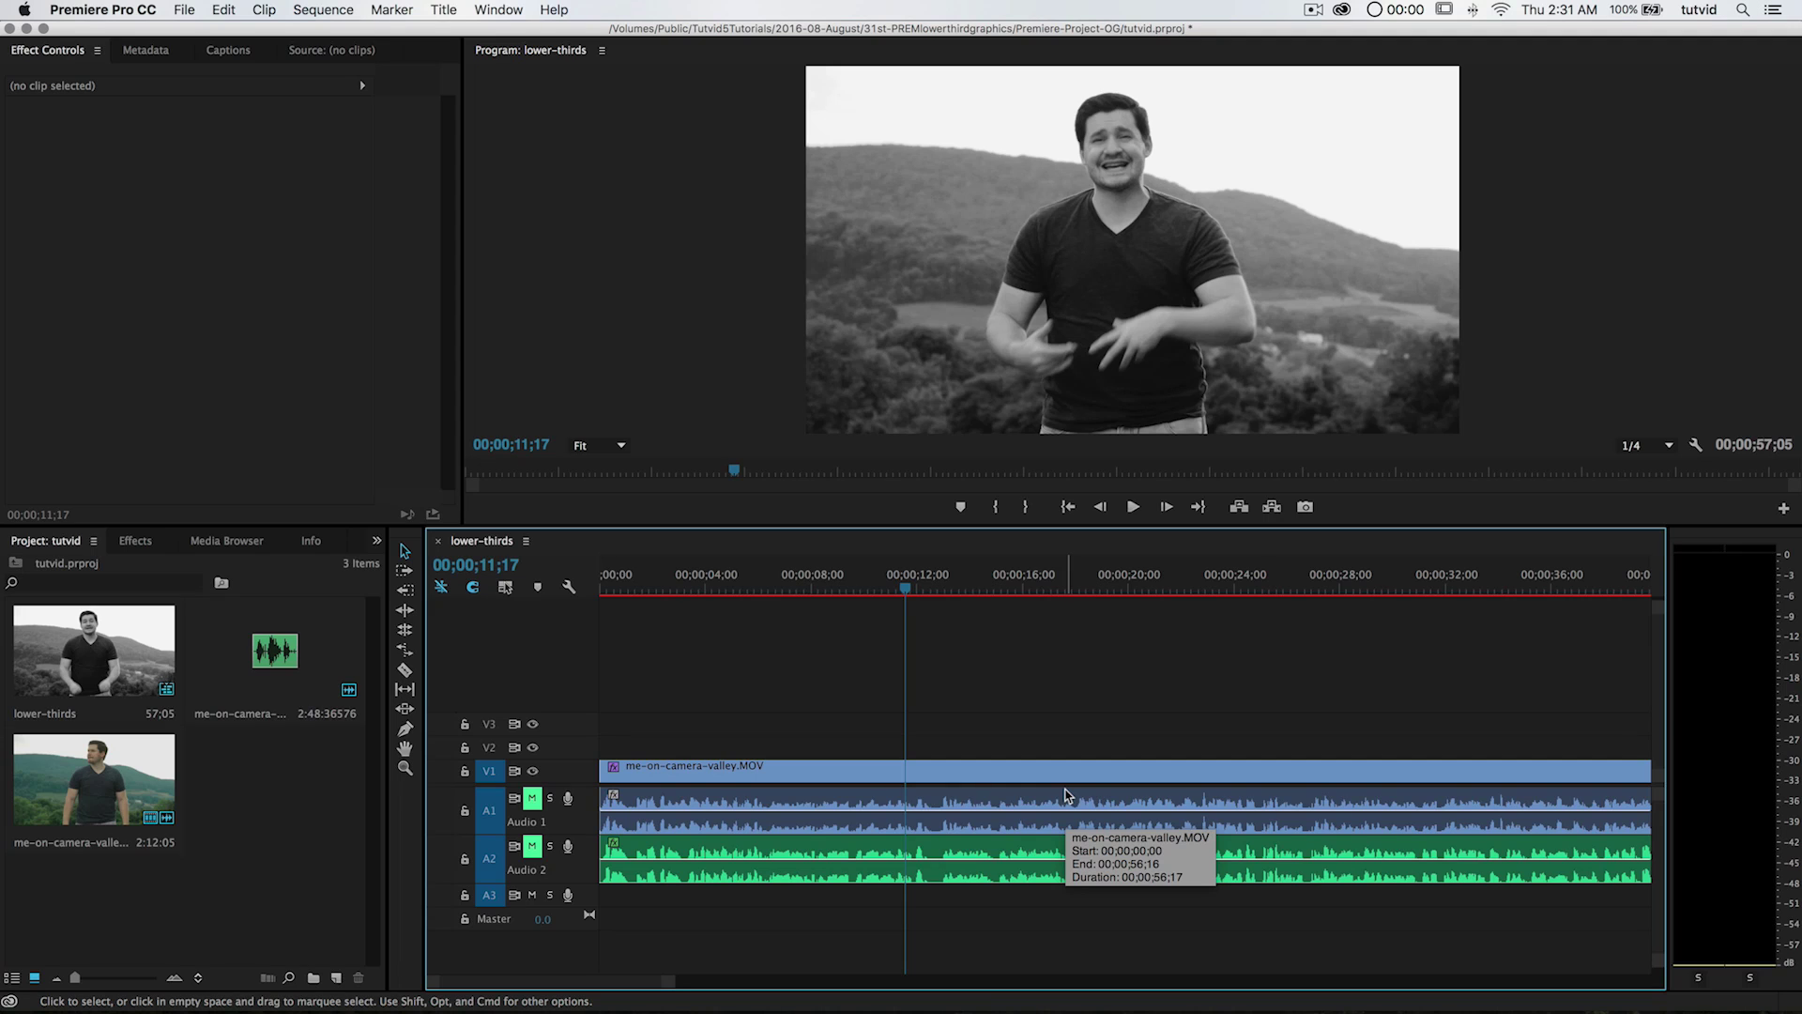
key("super+Tab")
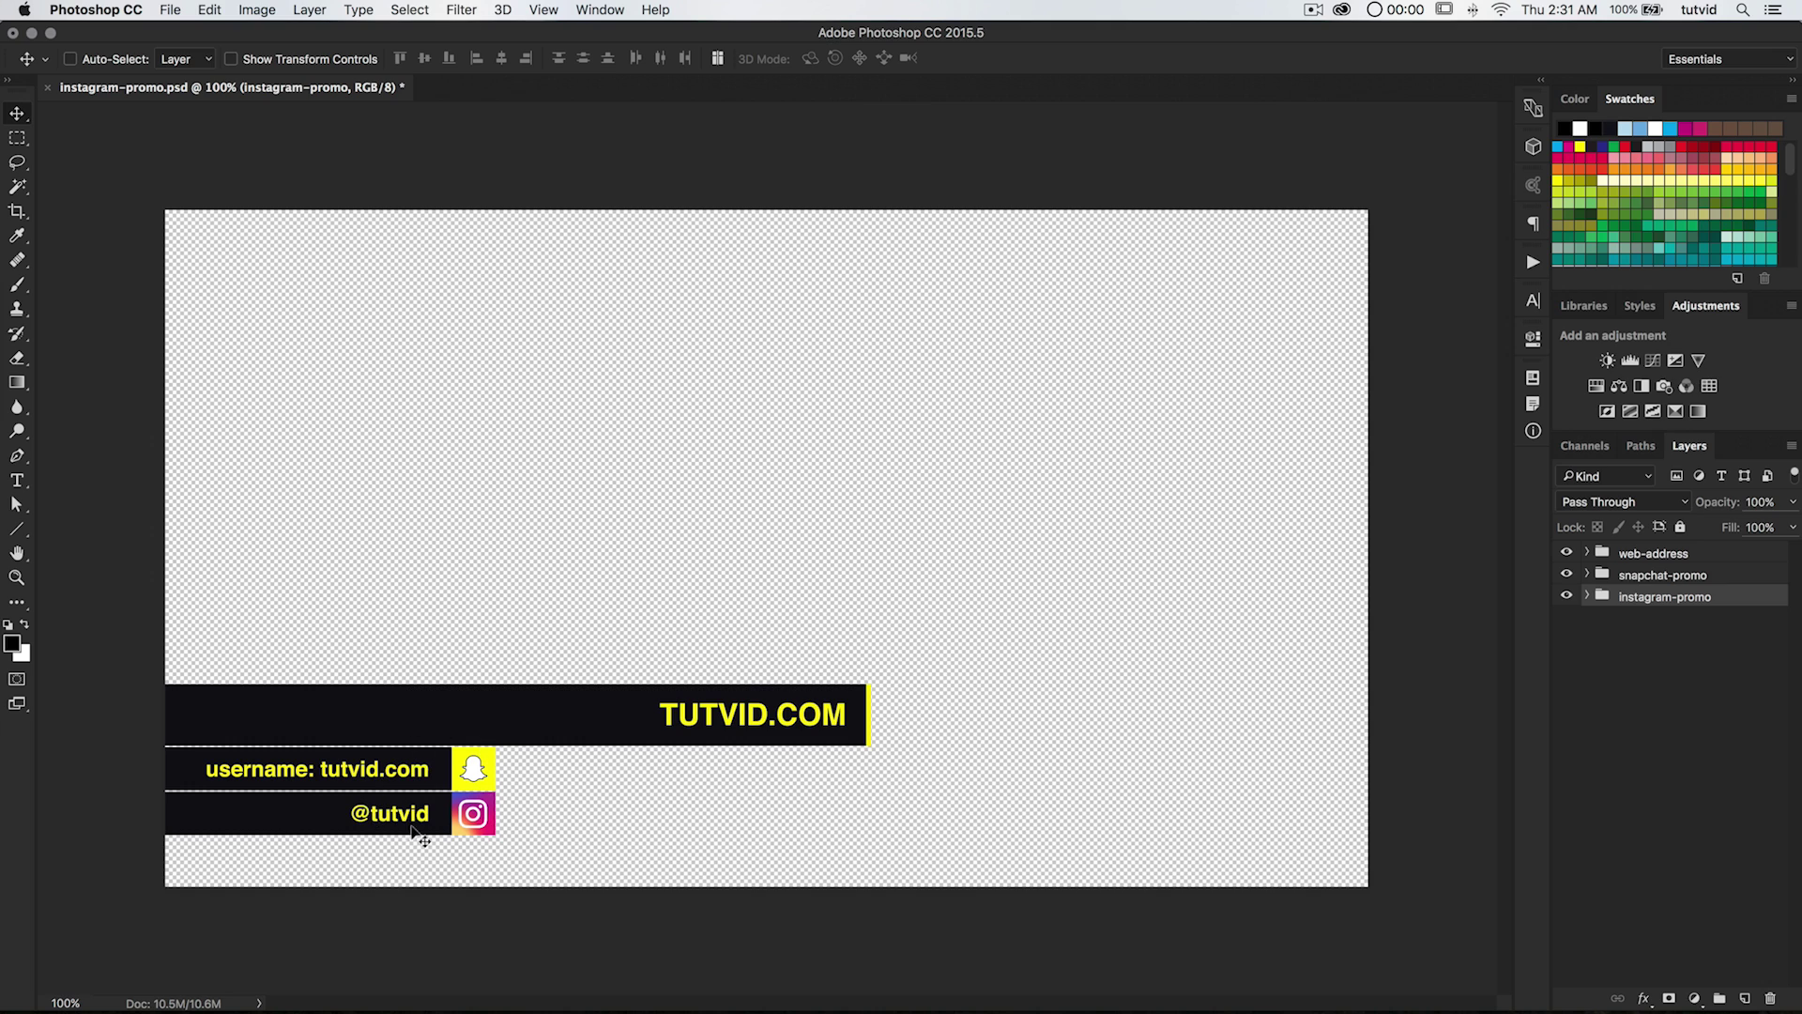
- Hide the web-address and snapchat-promo groups so only the Instagram bar stays visible
left_click(1566, 553)
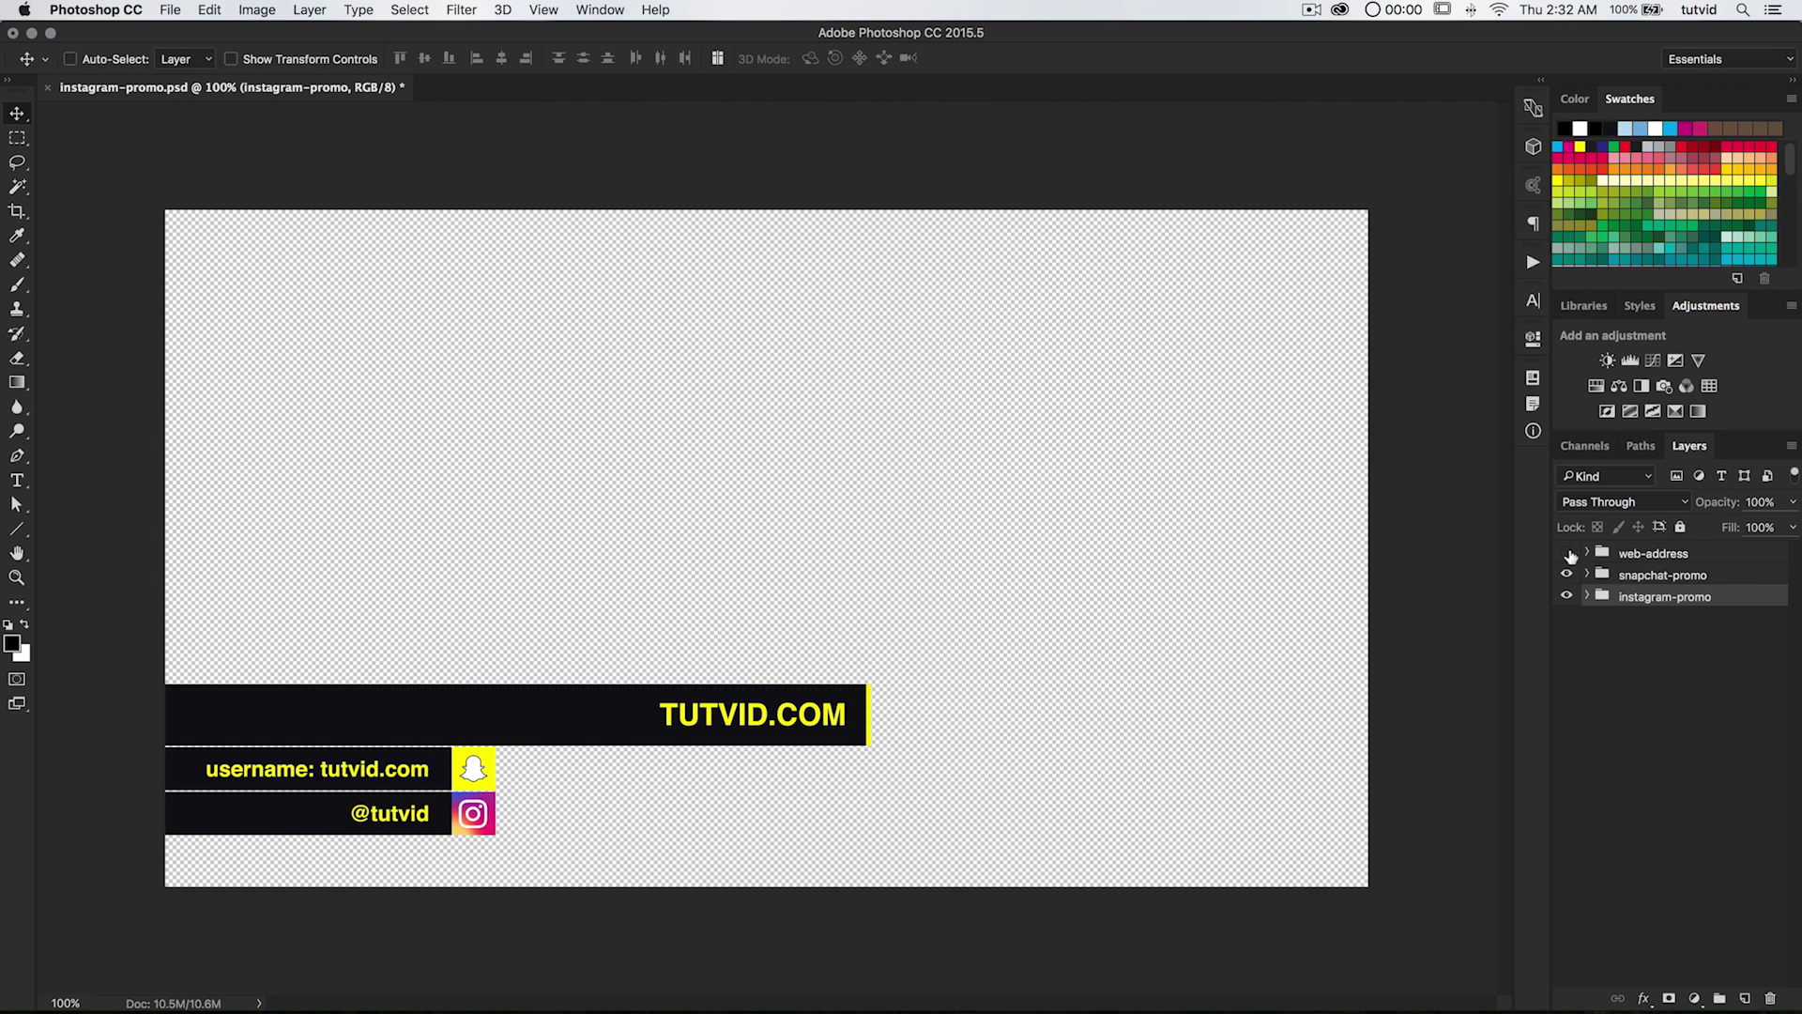
left_click(1567, 575)
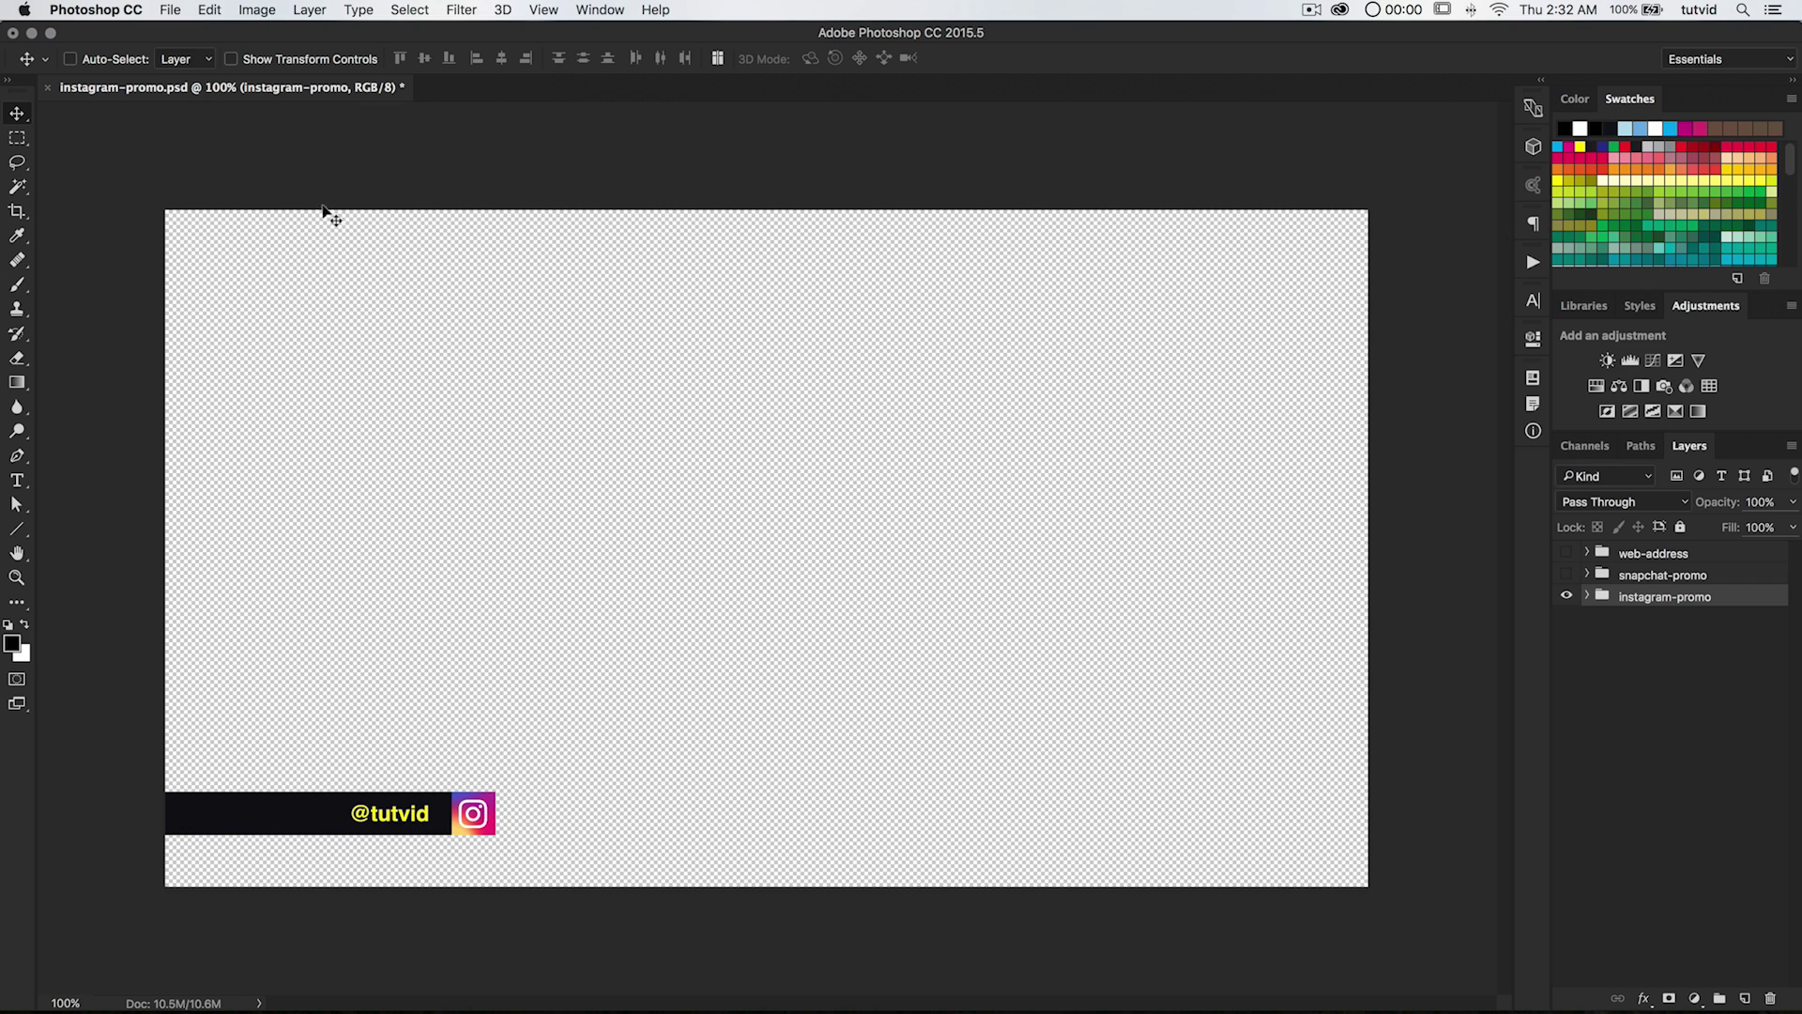
left_click(251, 9)
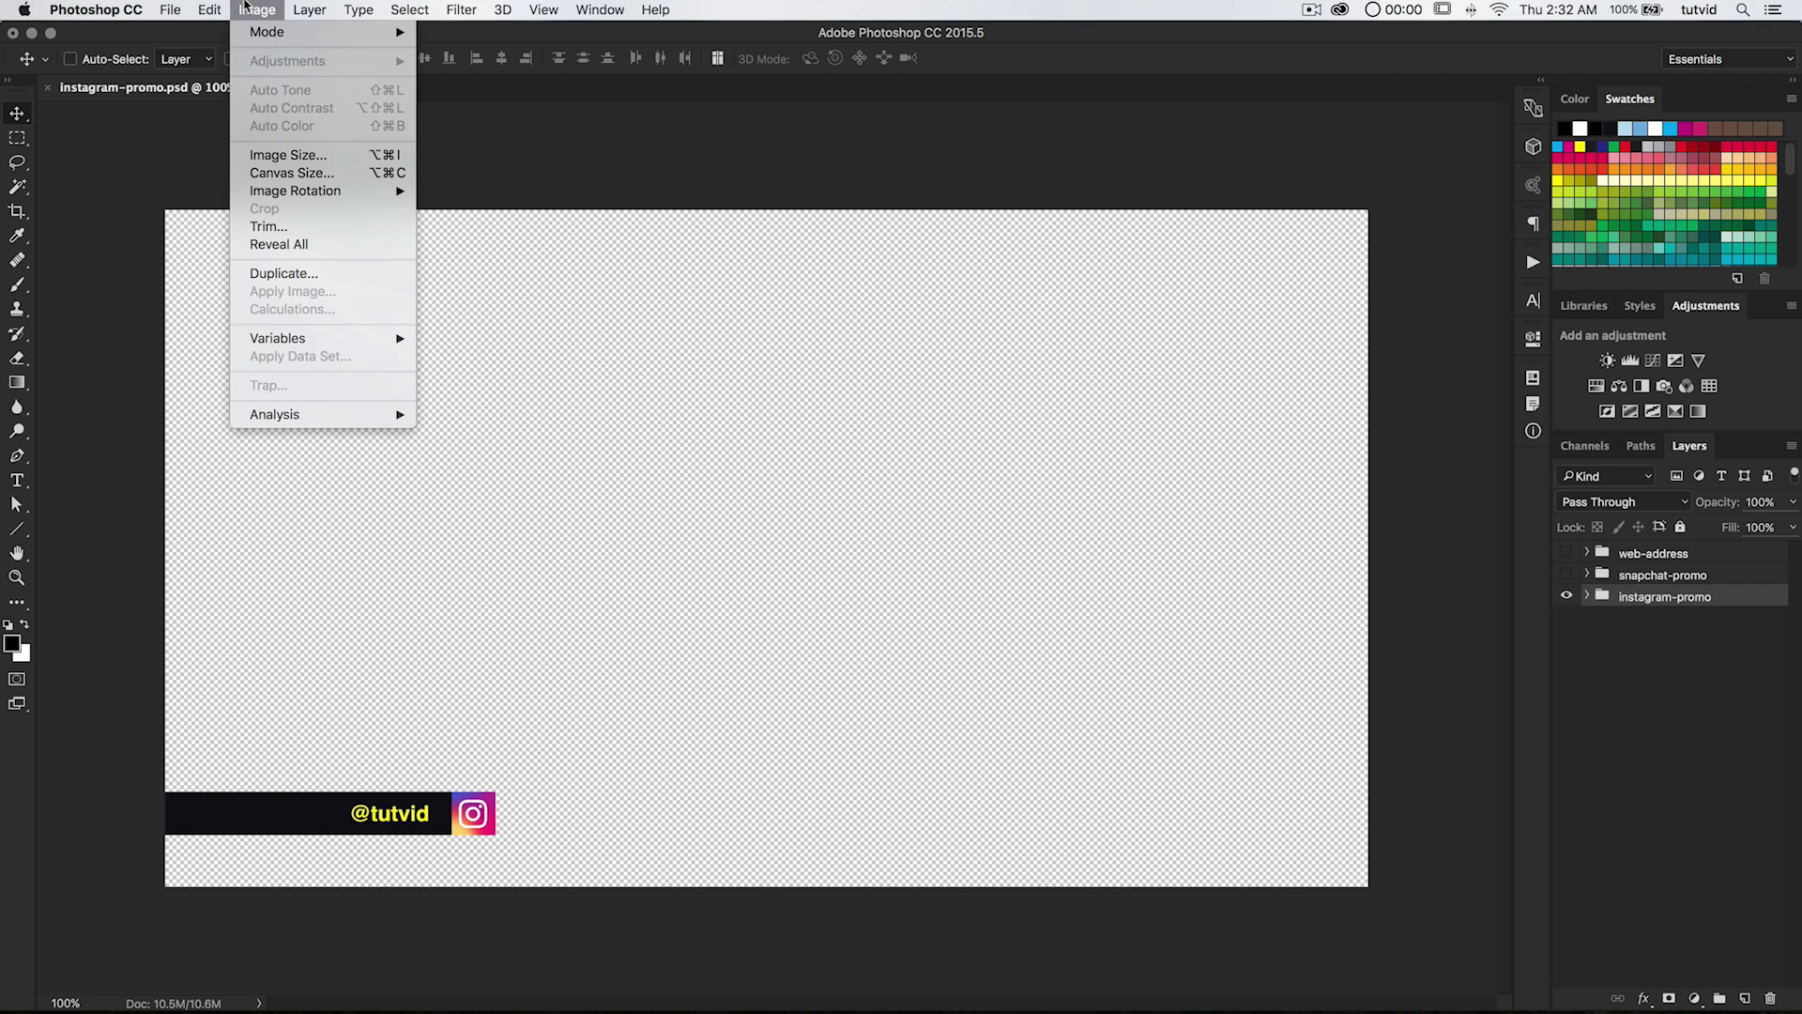
- Resize the image from 2560×1440 to 1920 pixels wide, giving 1920×1080
left_click(287, 161)
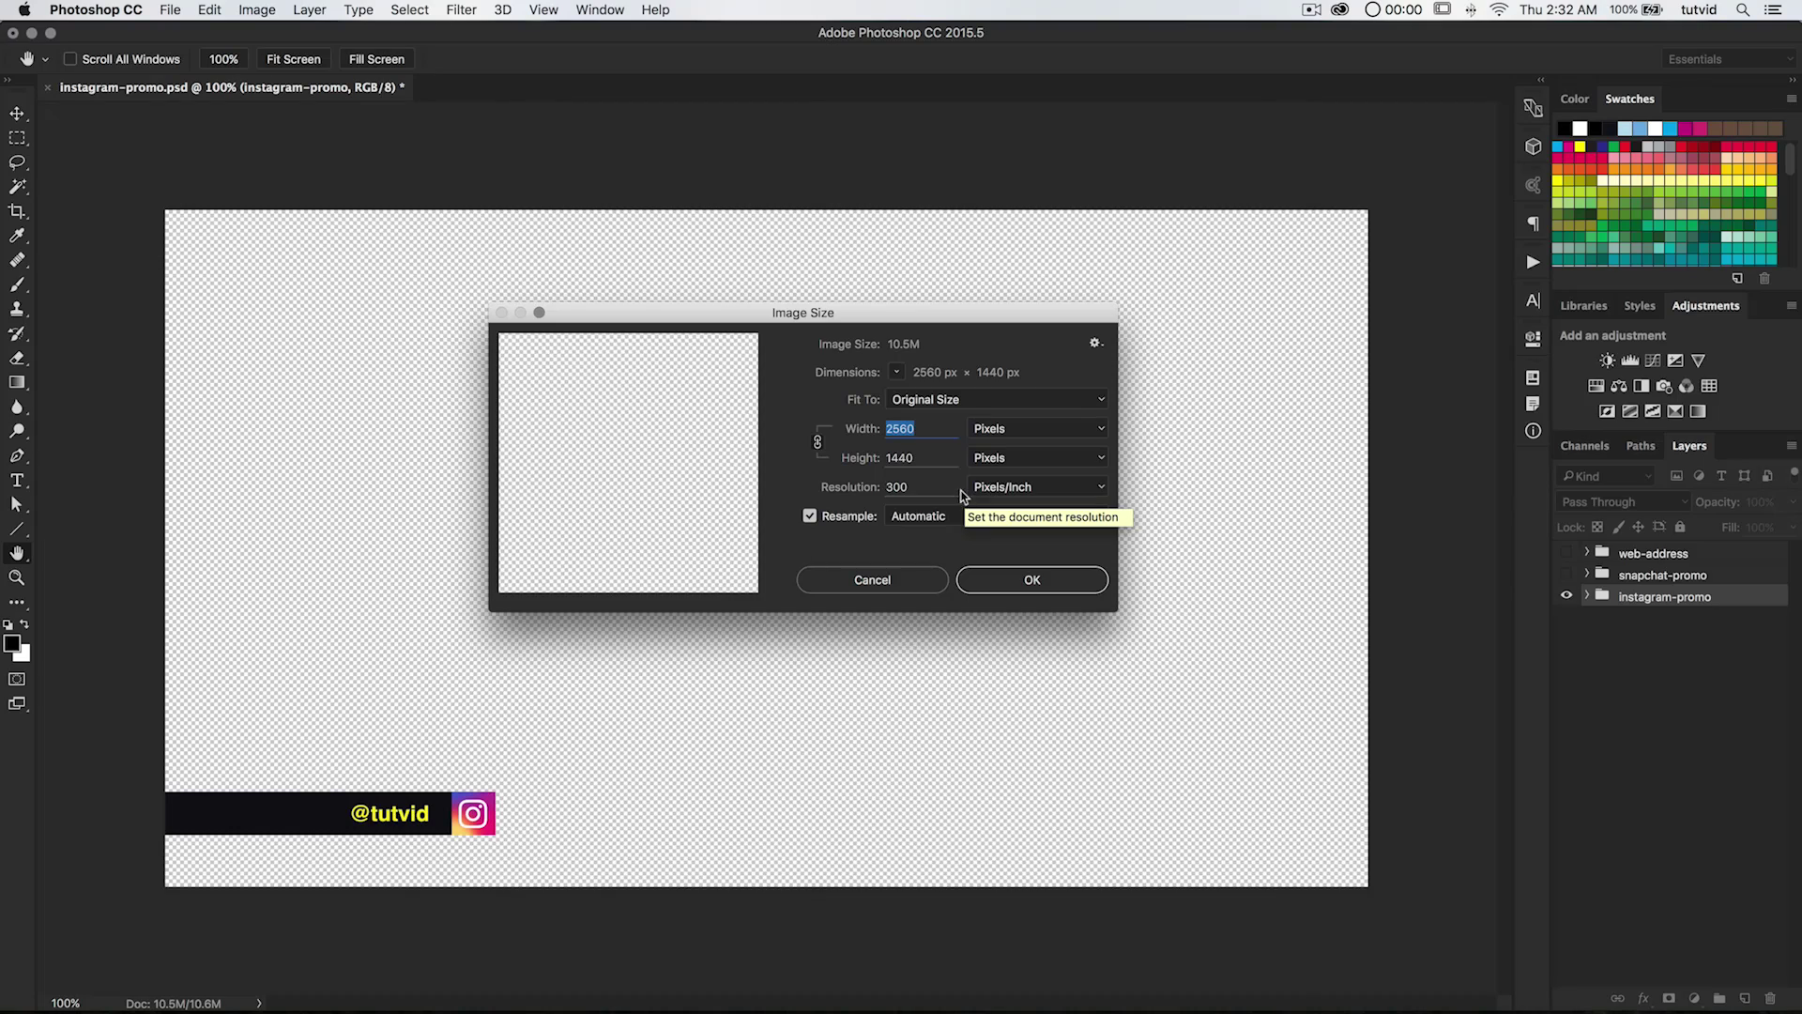
type("1920")
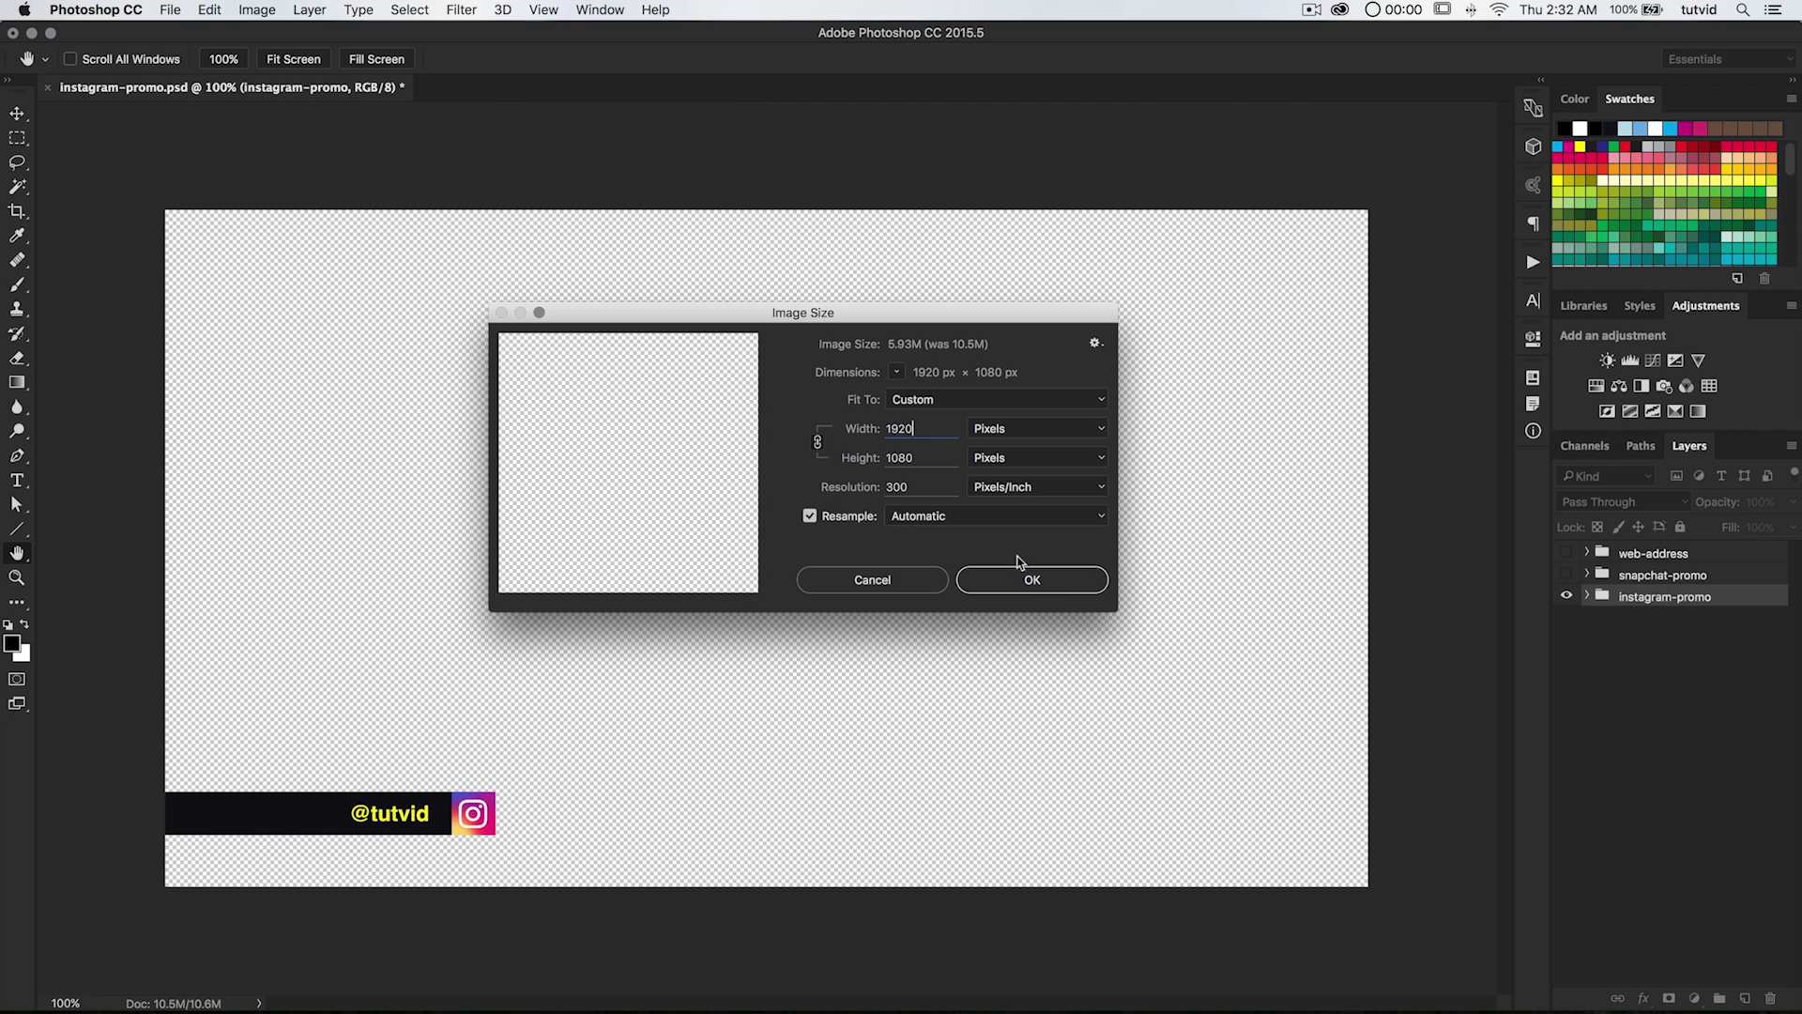
left_click(1030, 583)
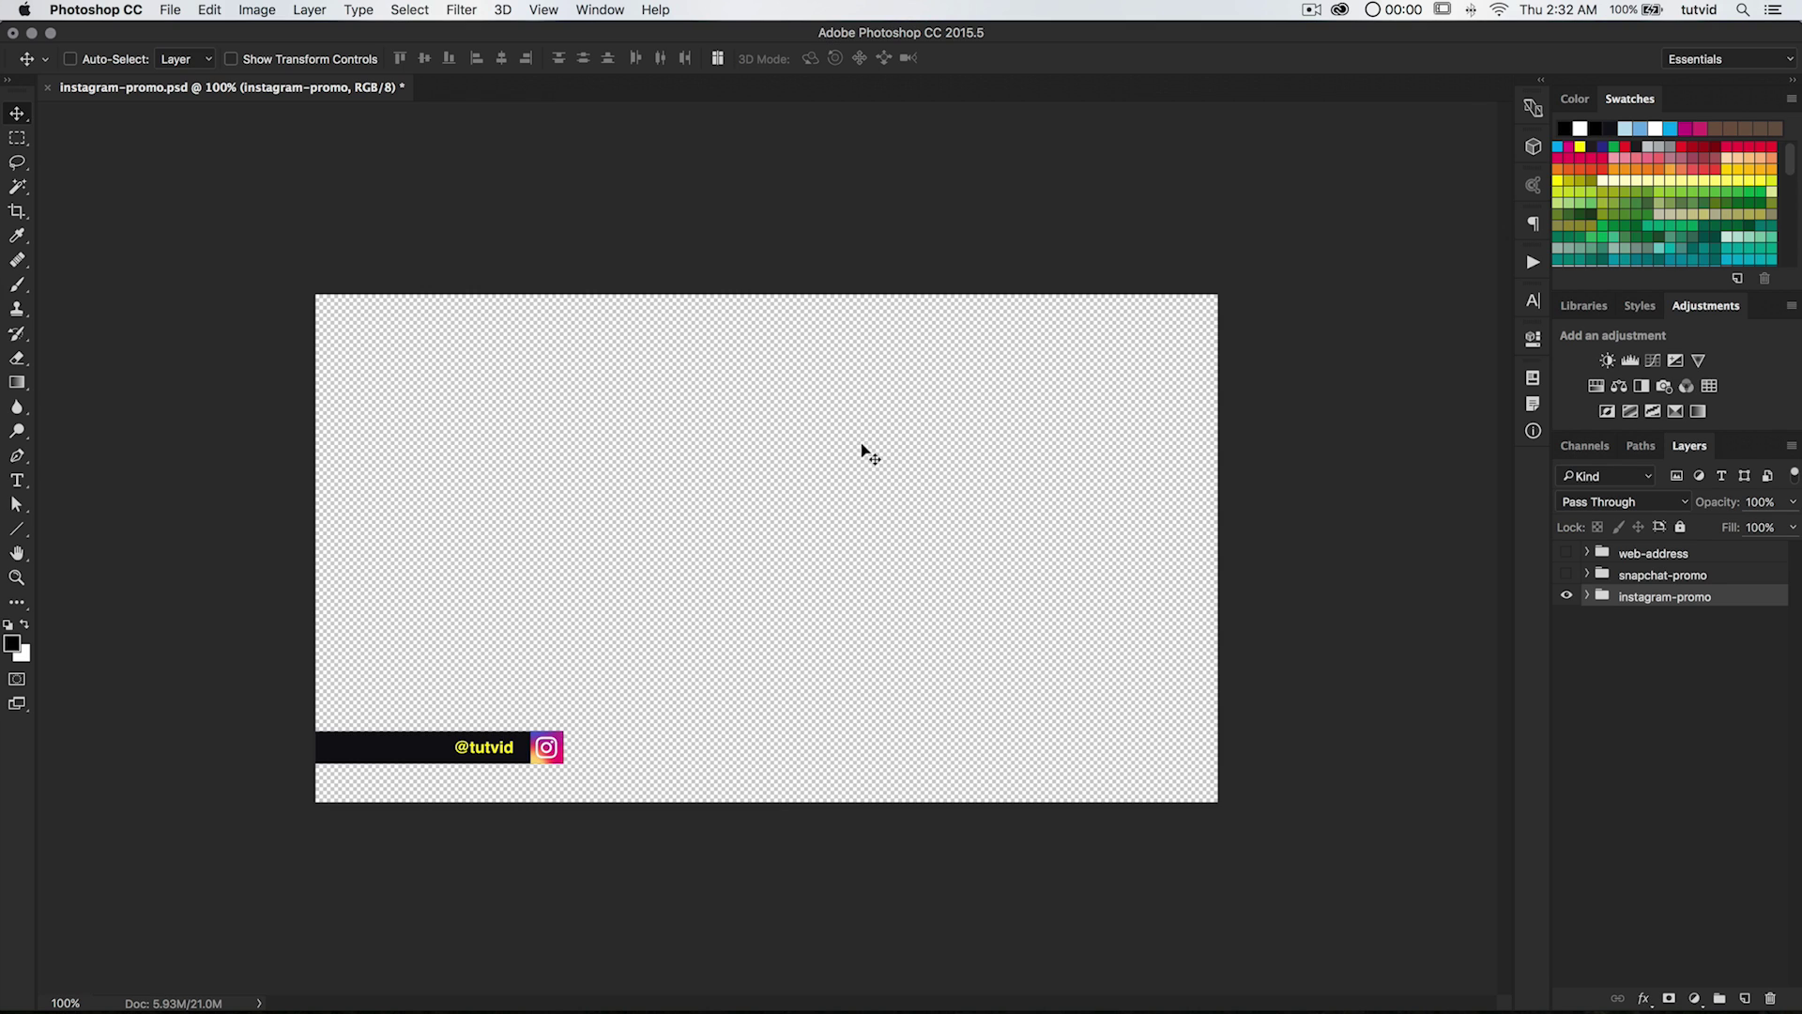
- In Save for Web (Legacy), set the output format to PNG-24 after briefly trying JPEG High
left_click(167, 7)
left_click(833, 531)
left_click(172, 10)
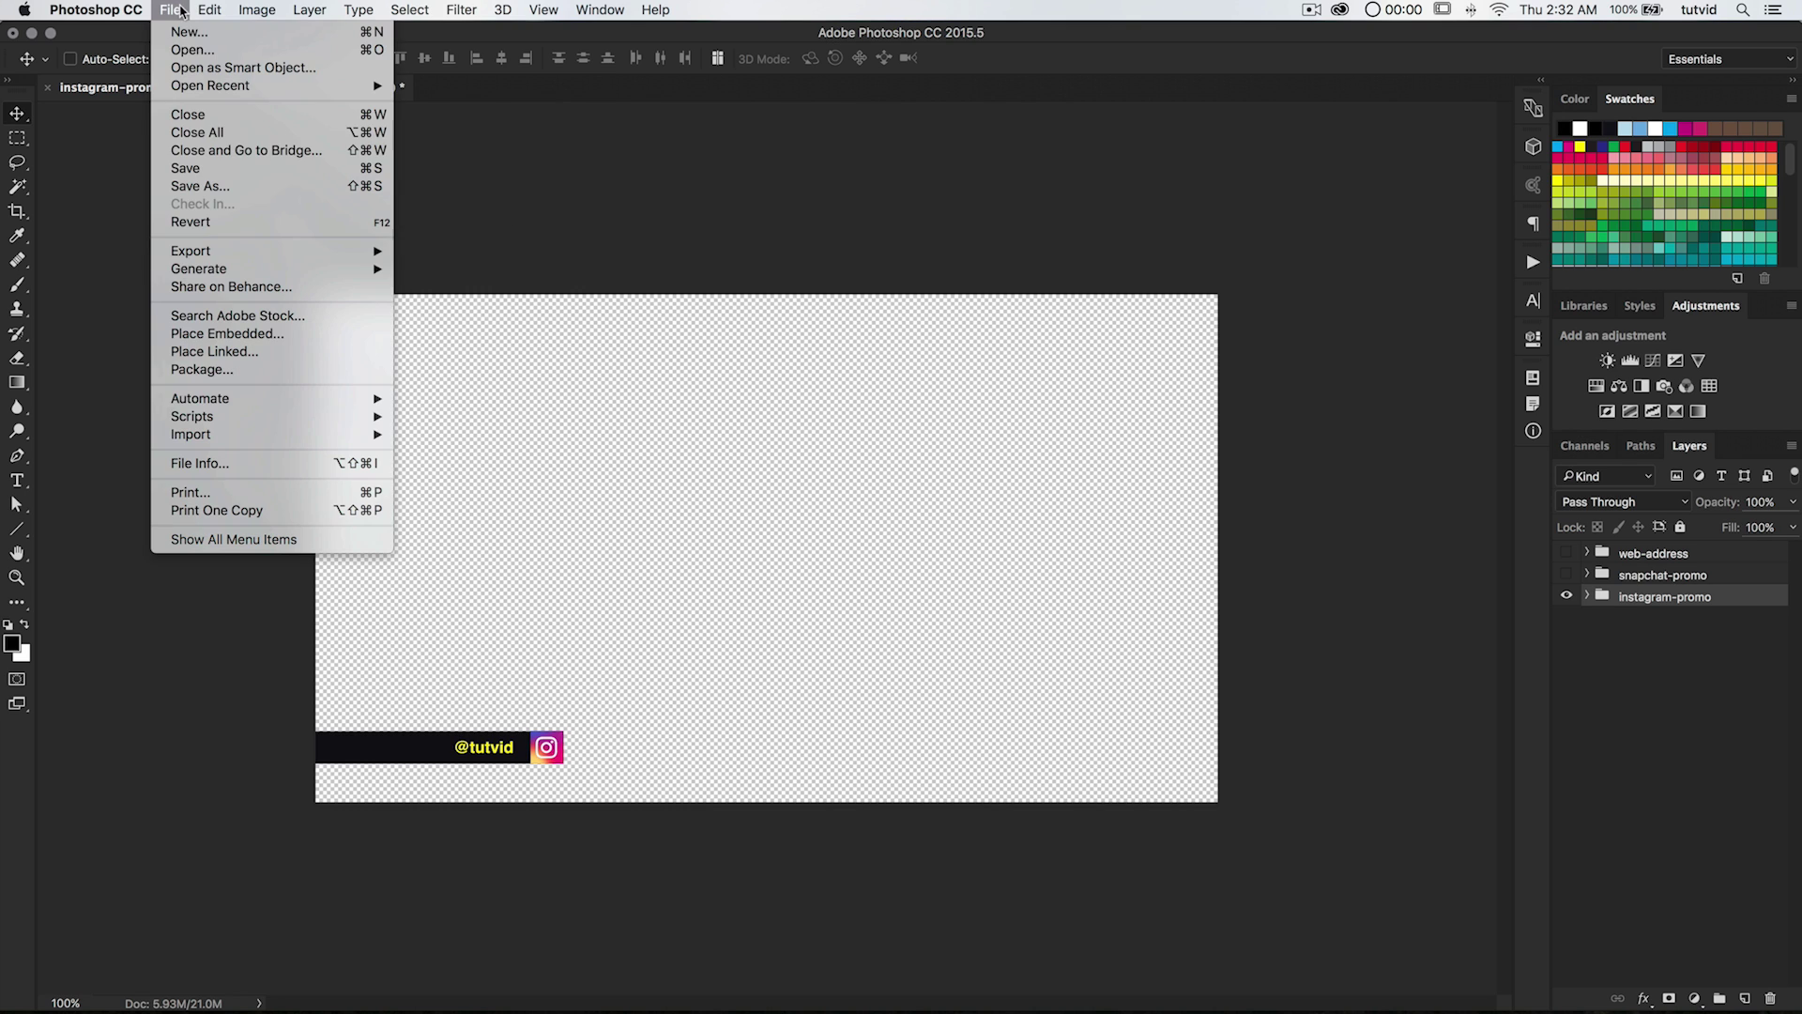
mouse_move(272, 250)
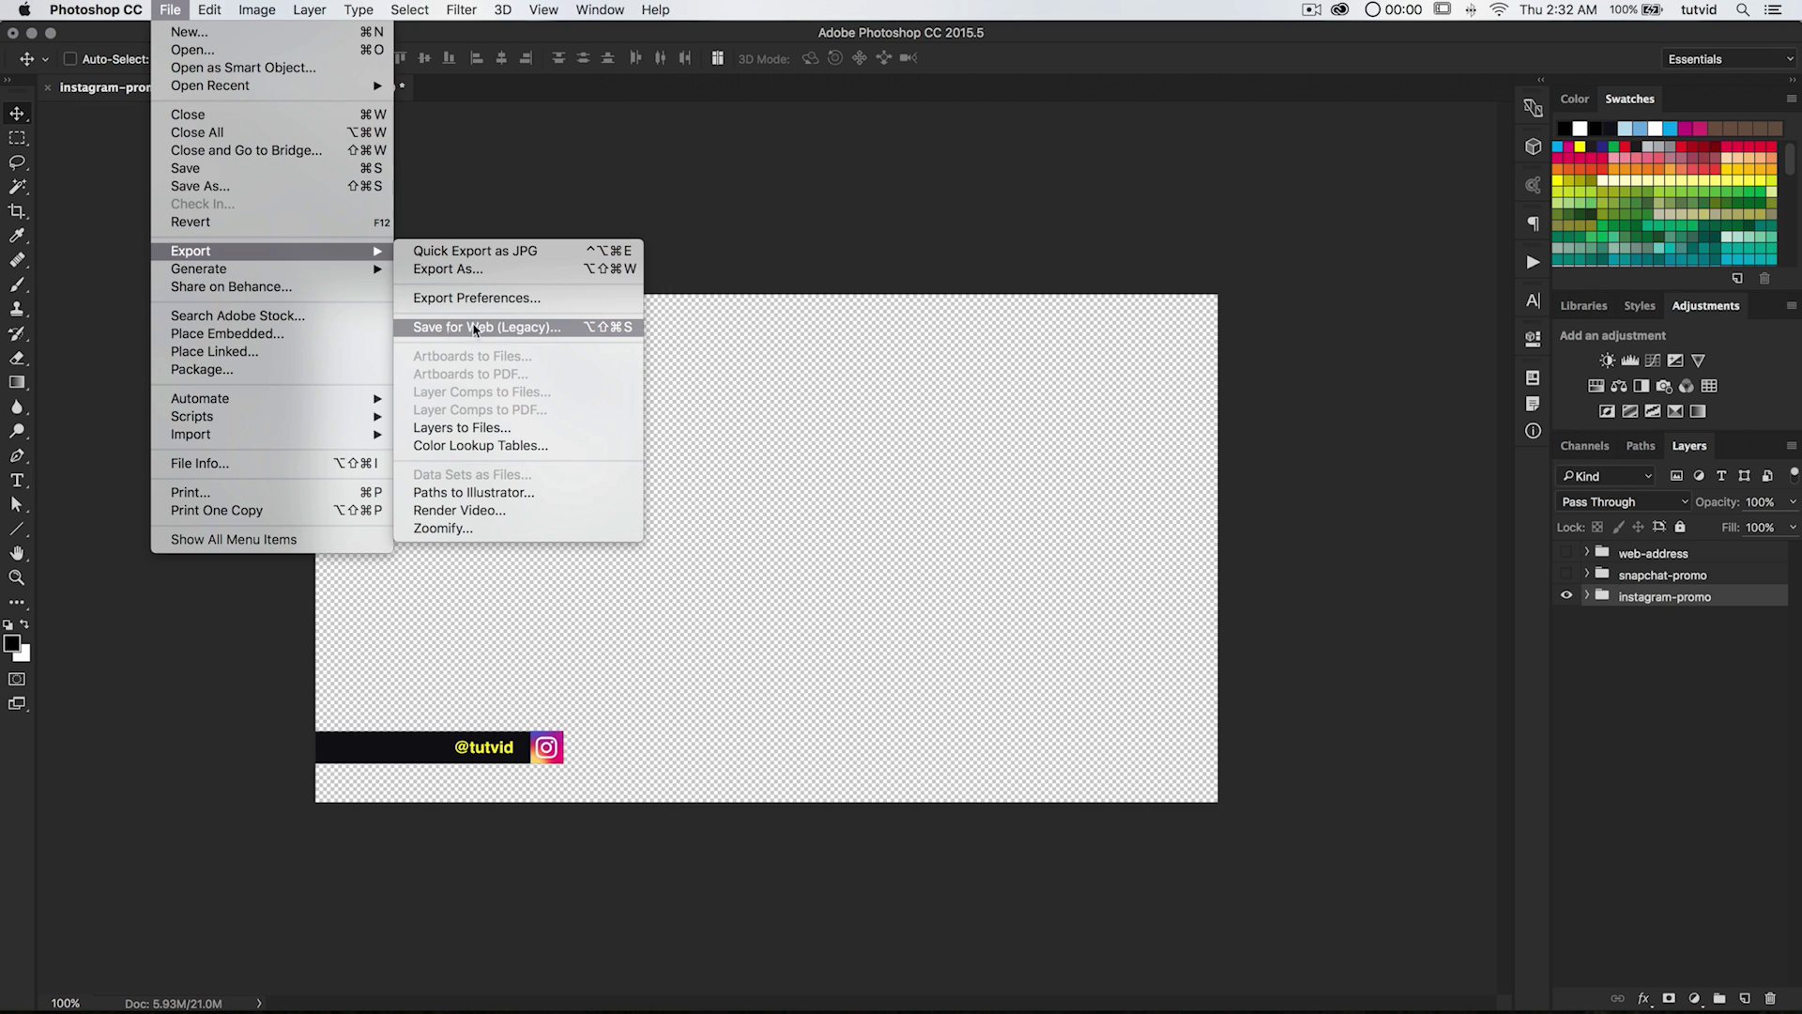
left_click(553, 328)
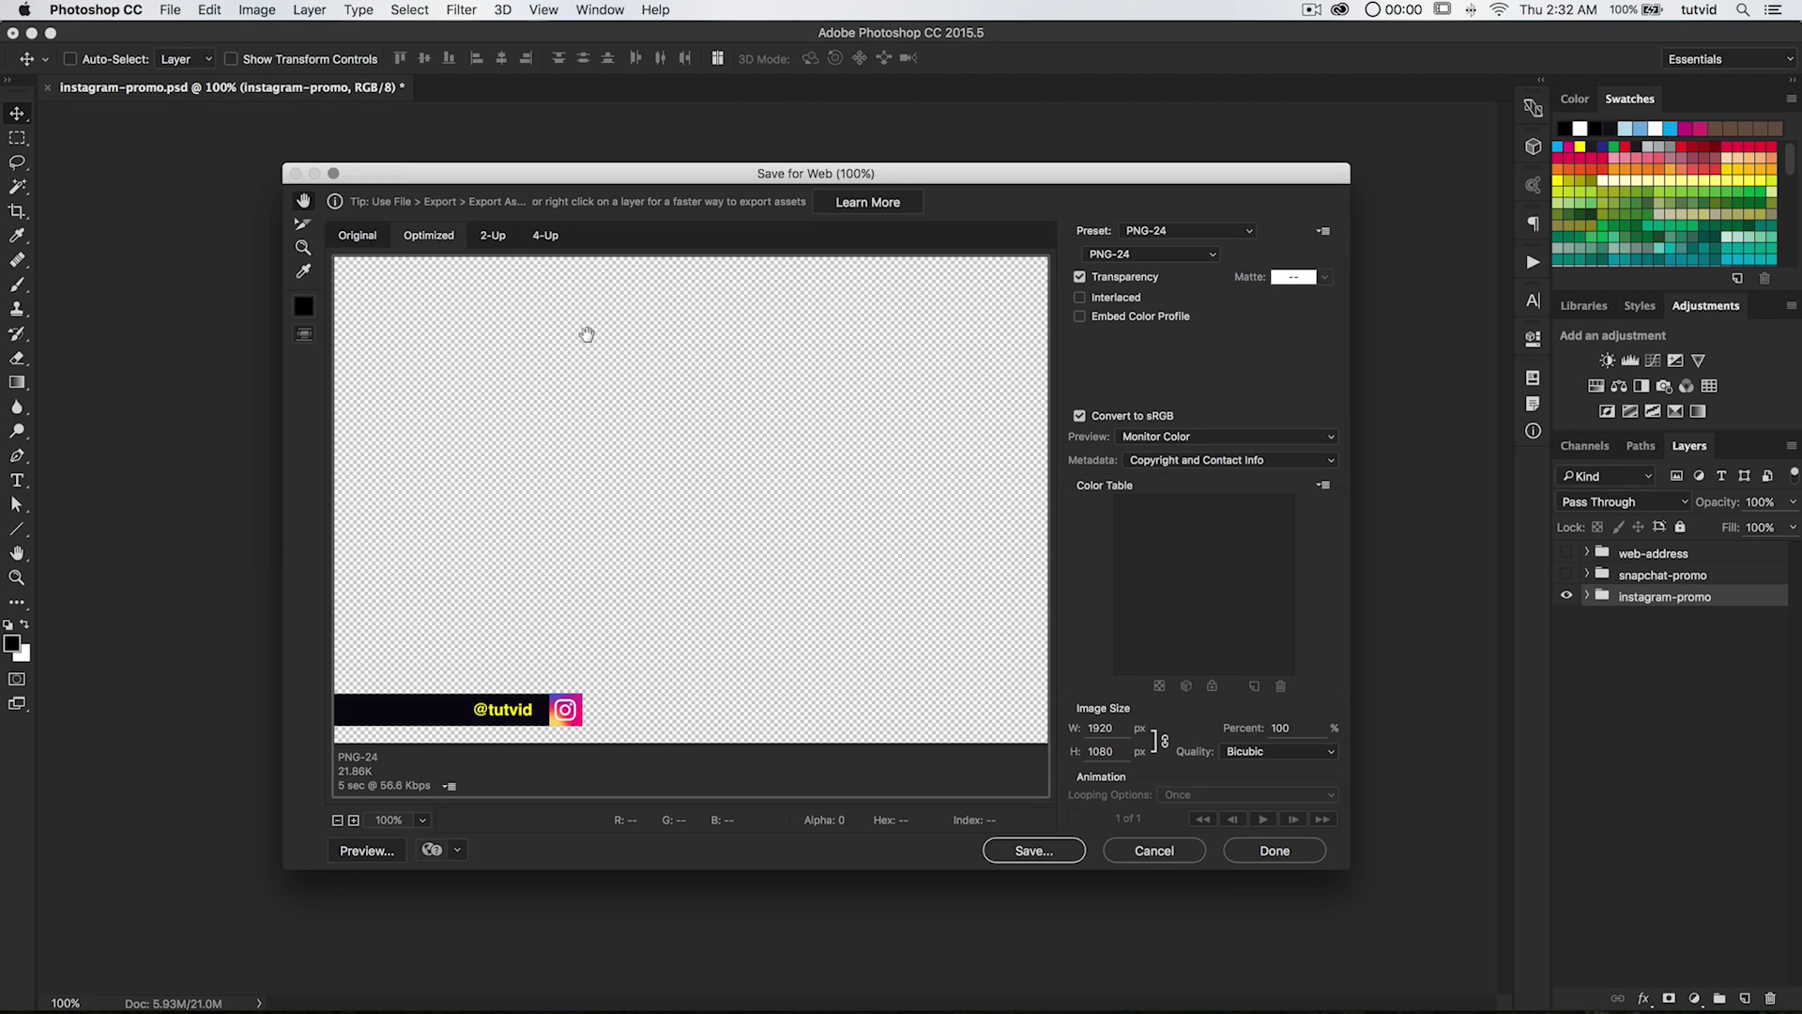
left_click(1140, 263)
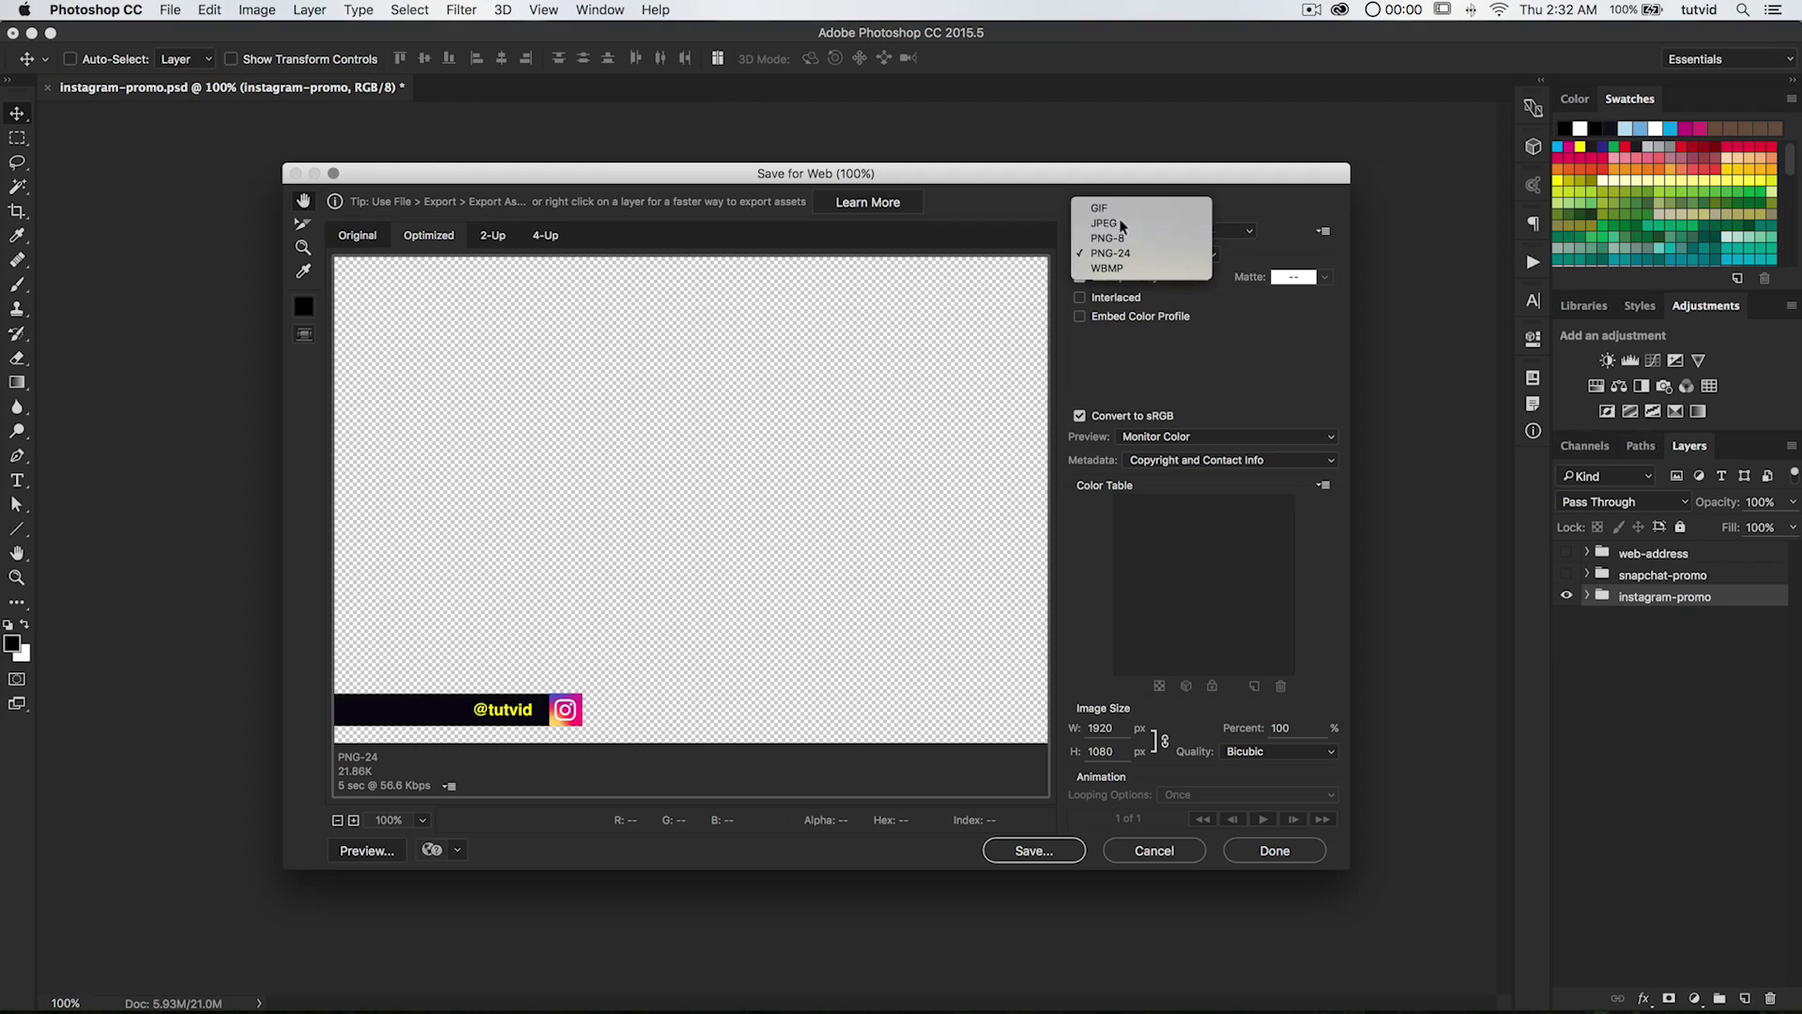
left_click(1140, 225)
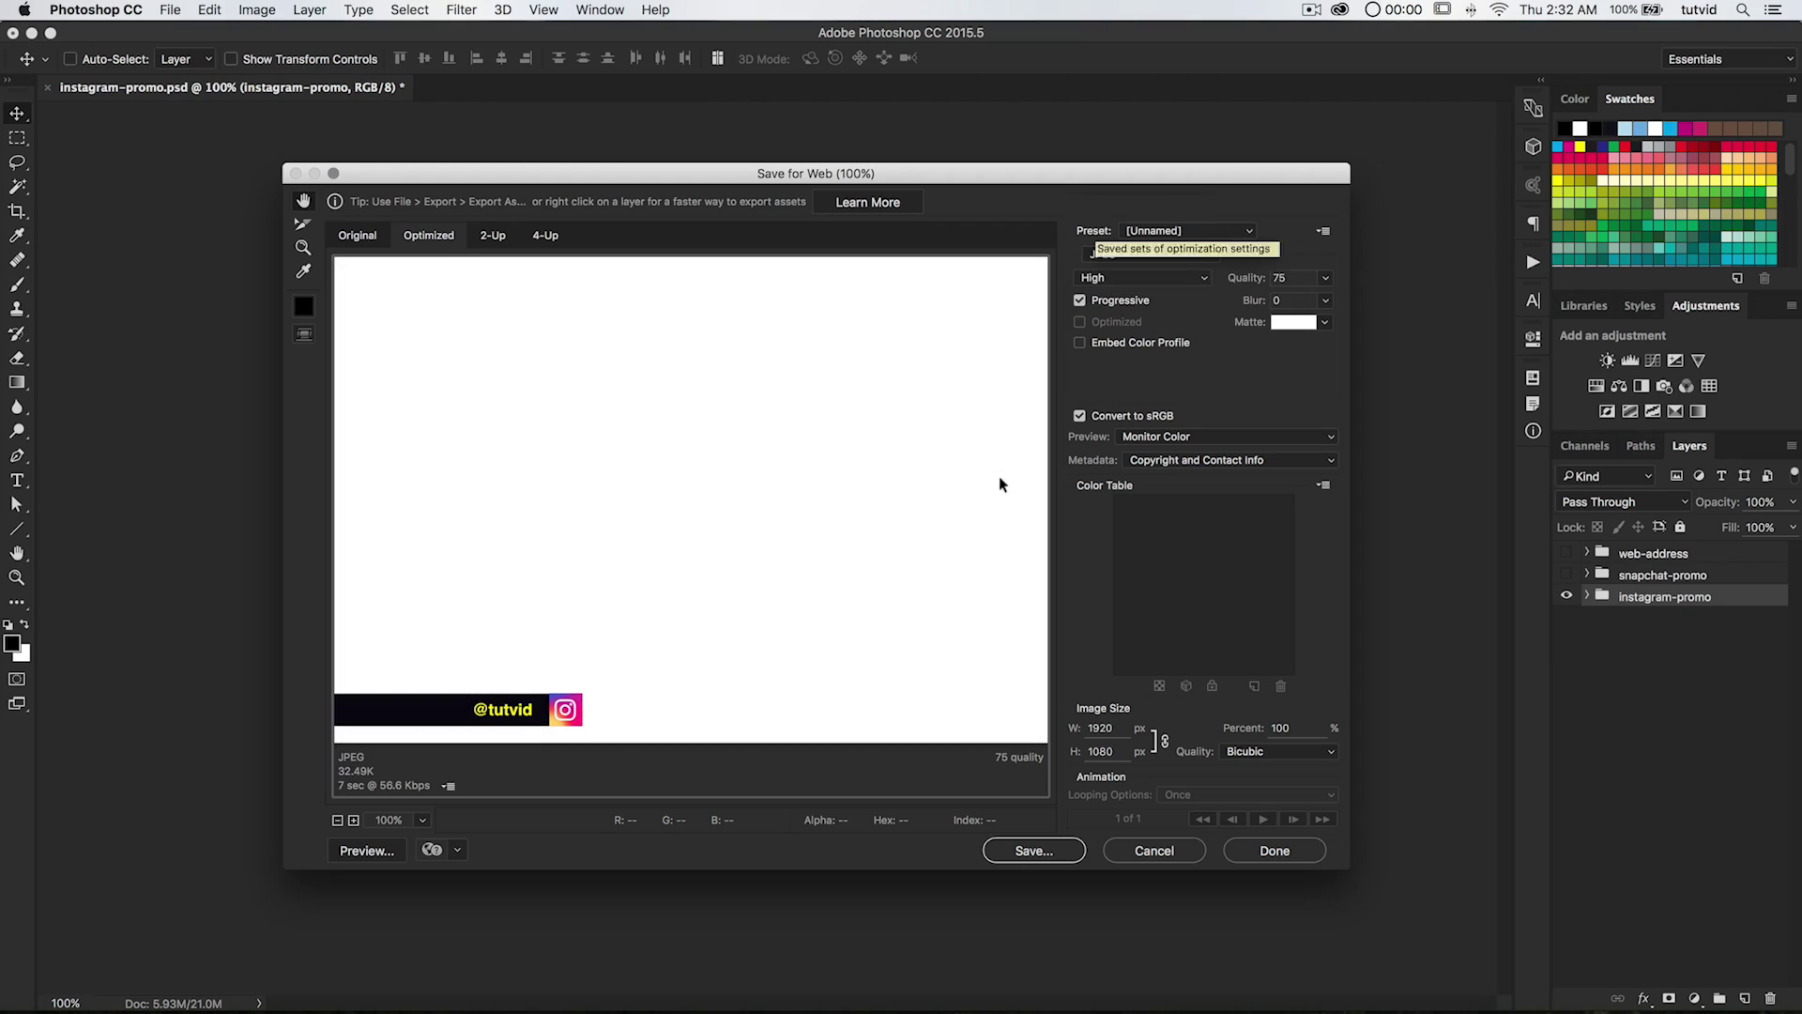
left_click(1167, 278)
left_click(1159, 276)
left_click(1181, 254)
left_click(1145, 282)
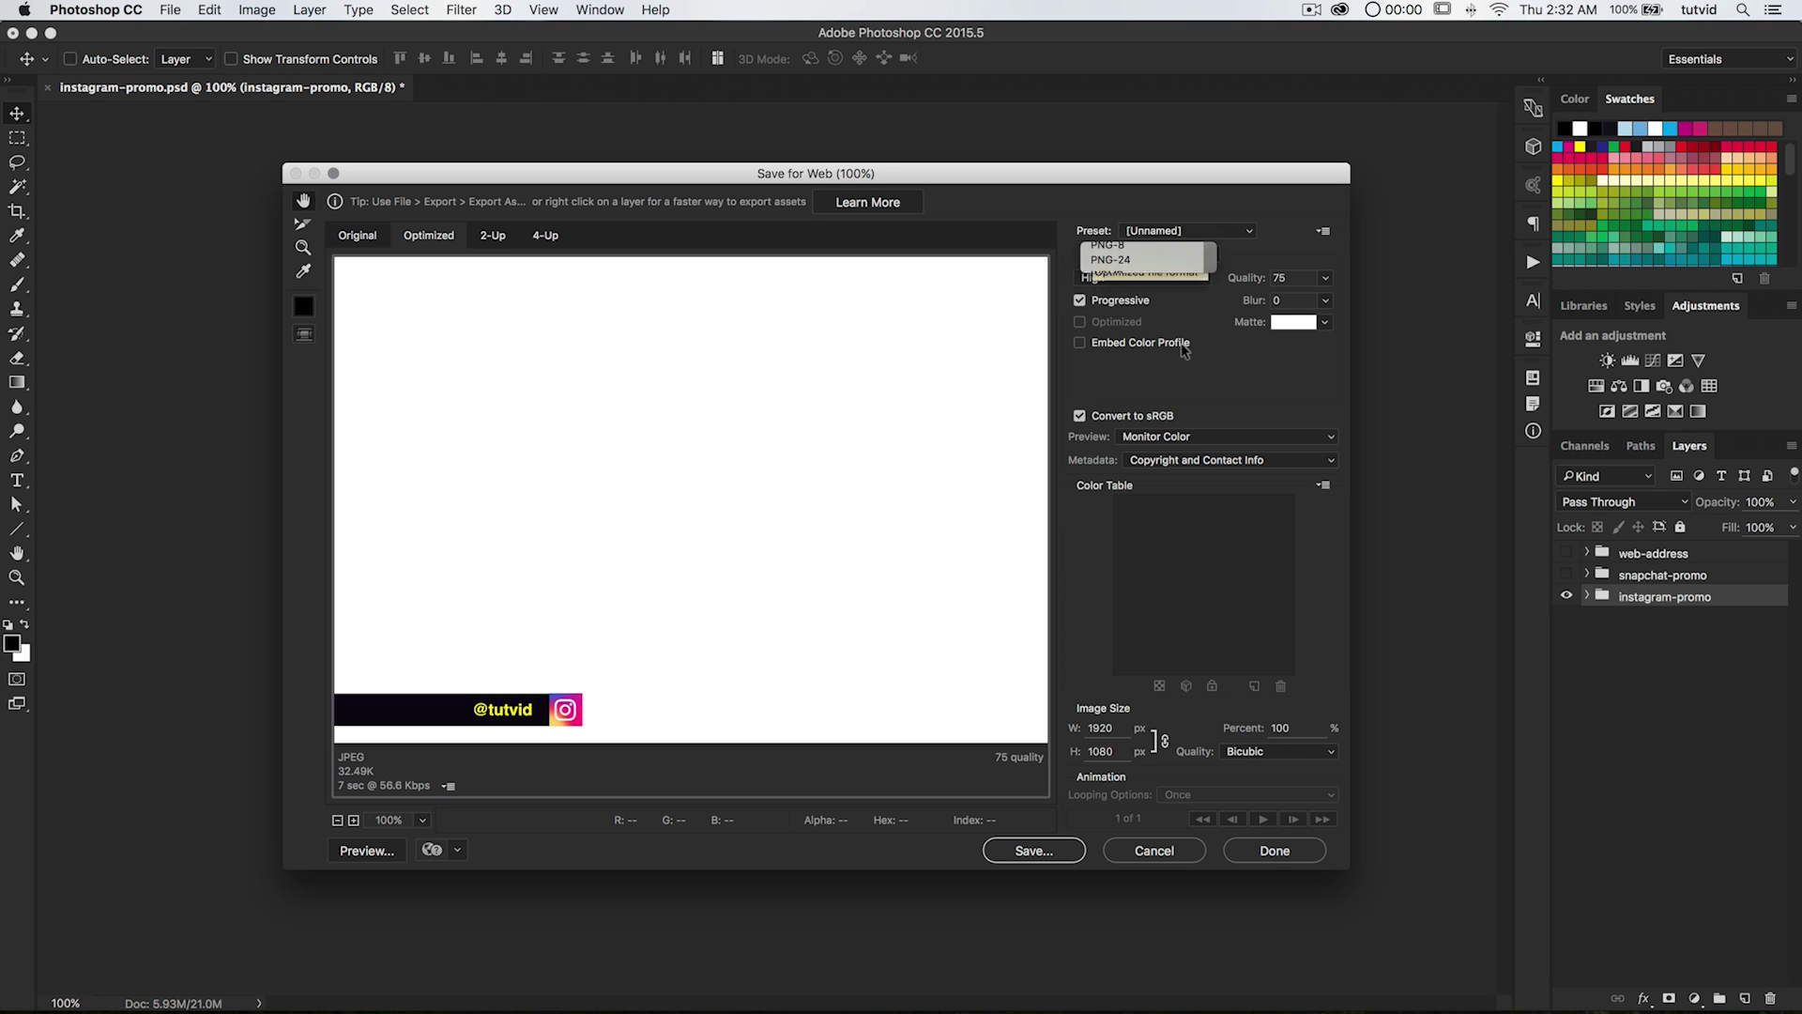
- Save as instagram-promo.png on the Desktop, replacing the existing file
left_click(1058, 858)
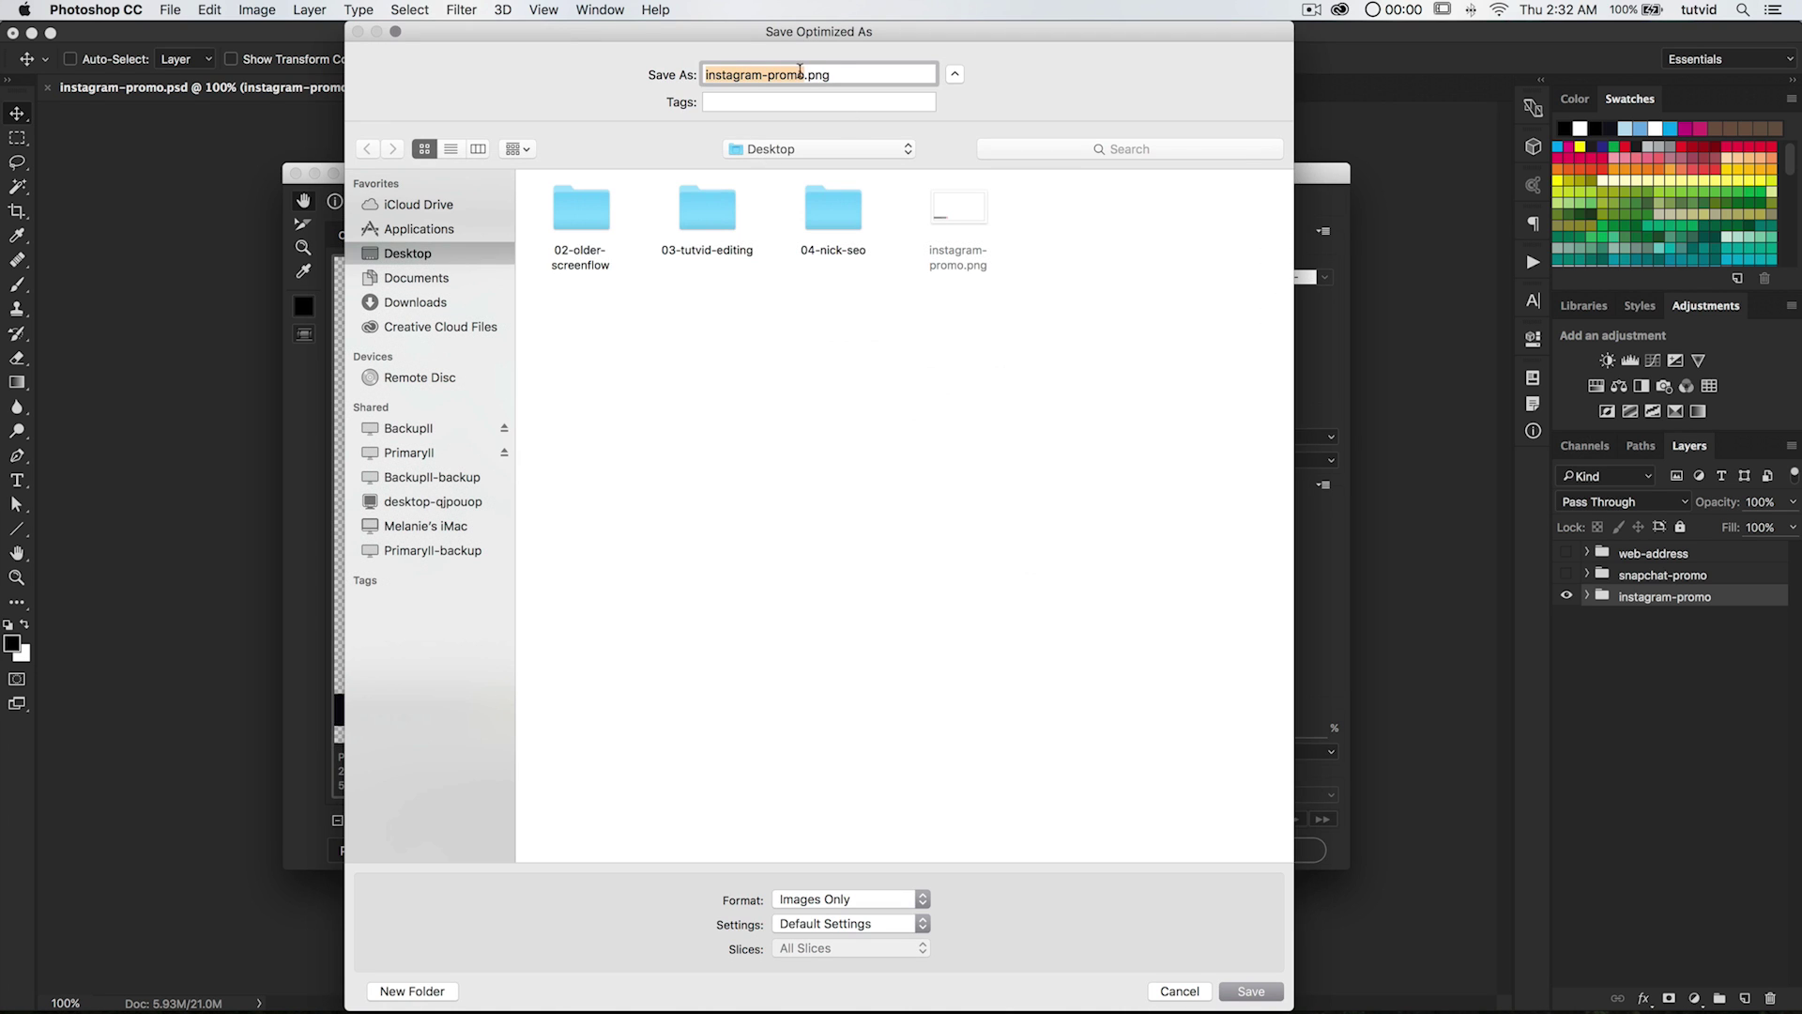
left_click(965, 216)
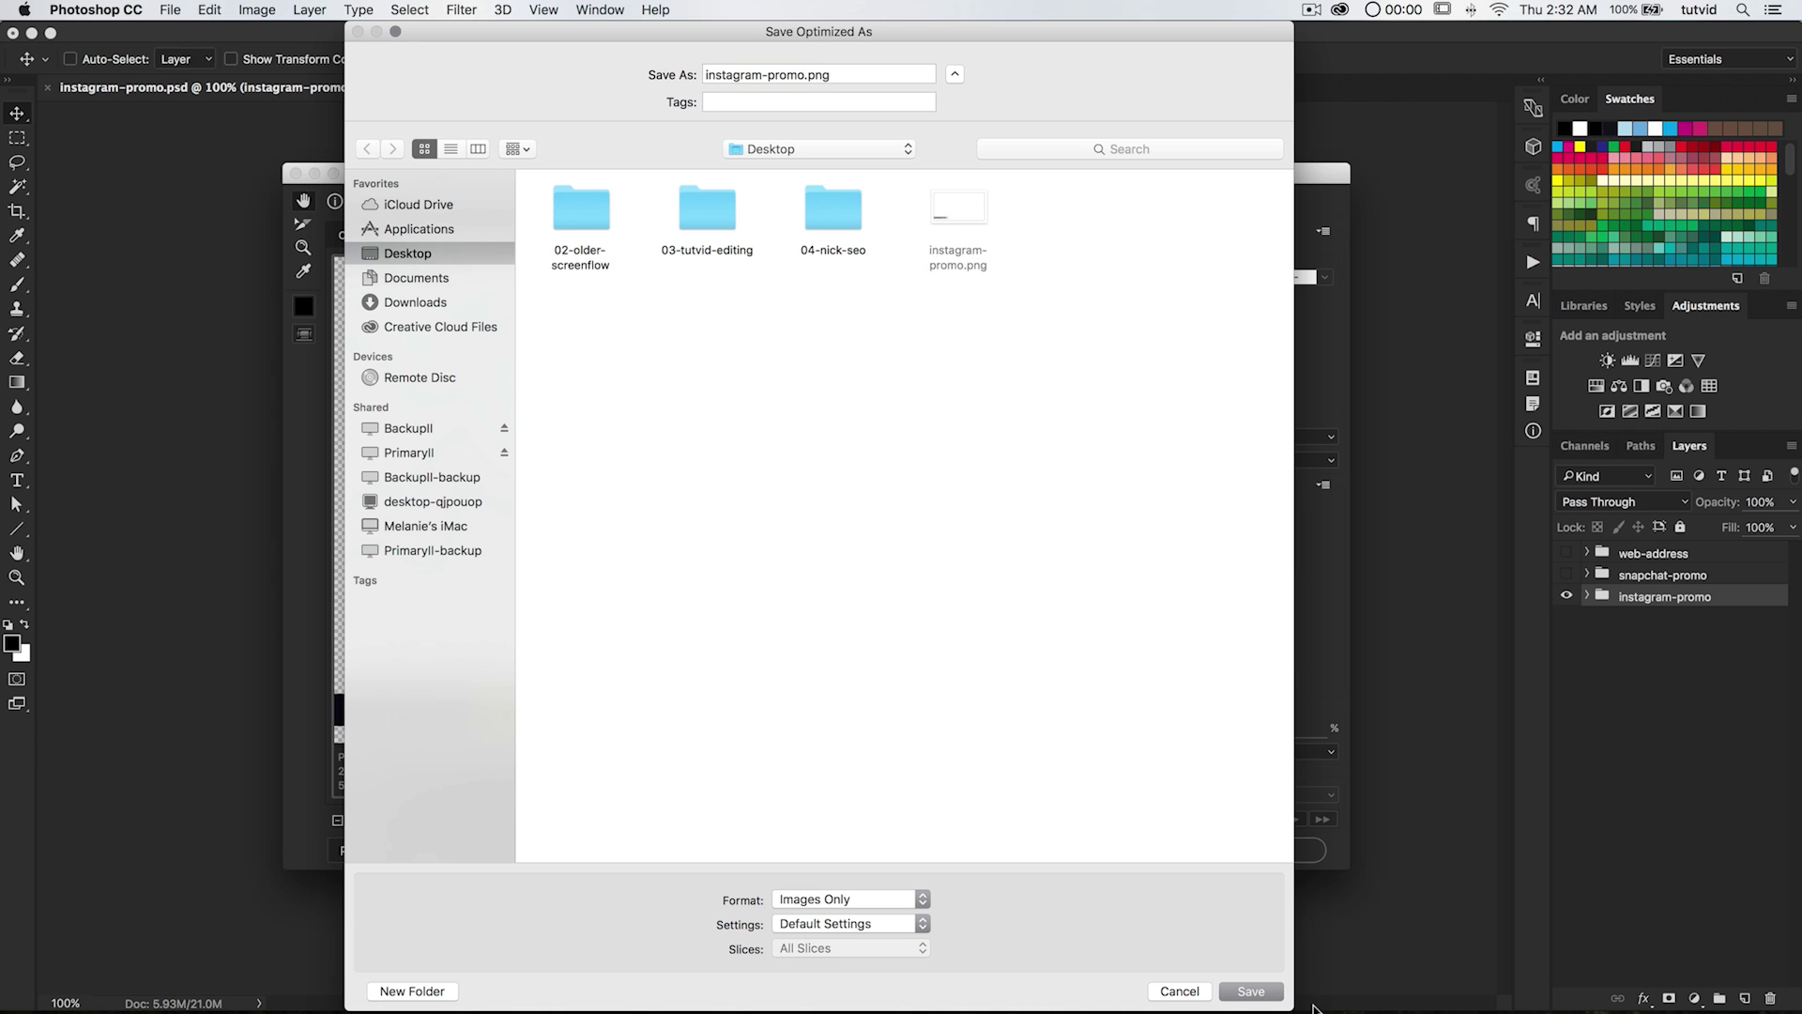
left_click(1252, 992)
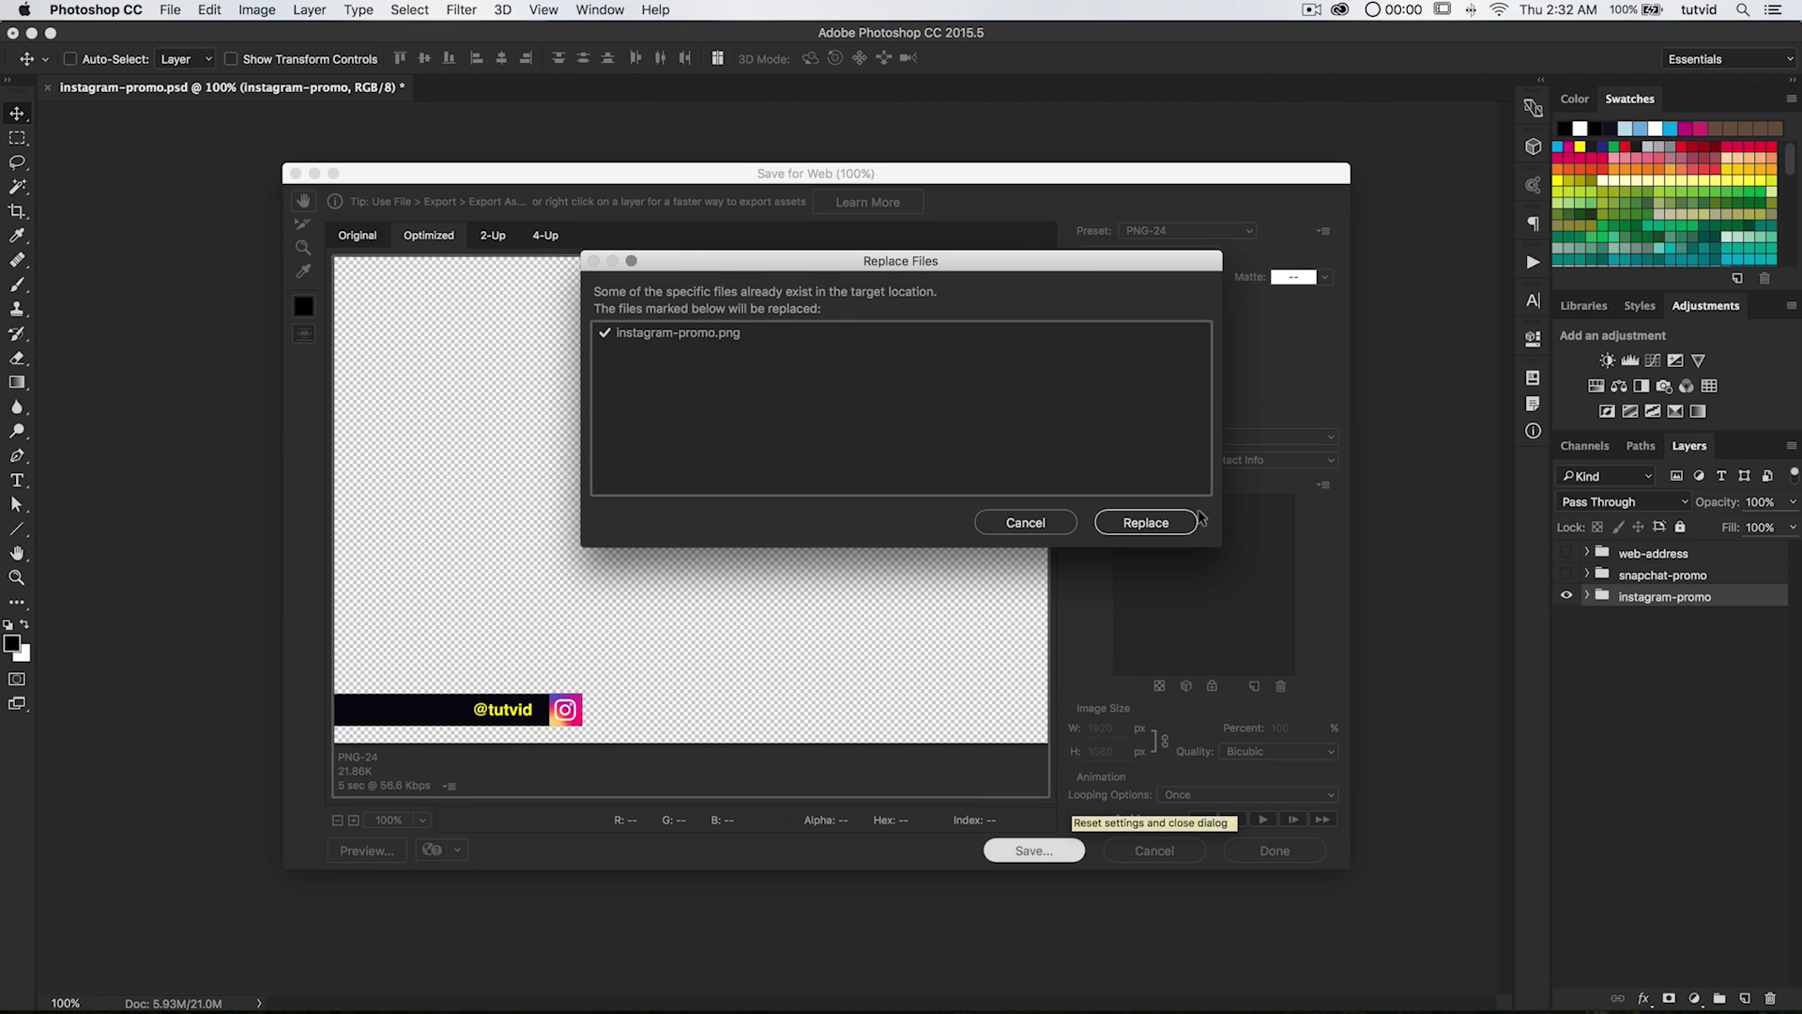
left_click(1154, 522)
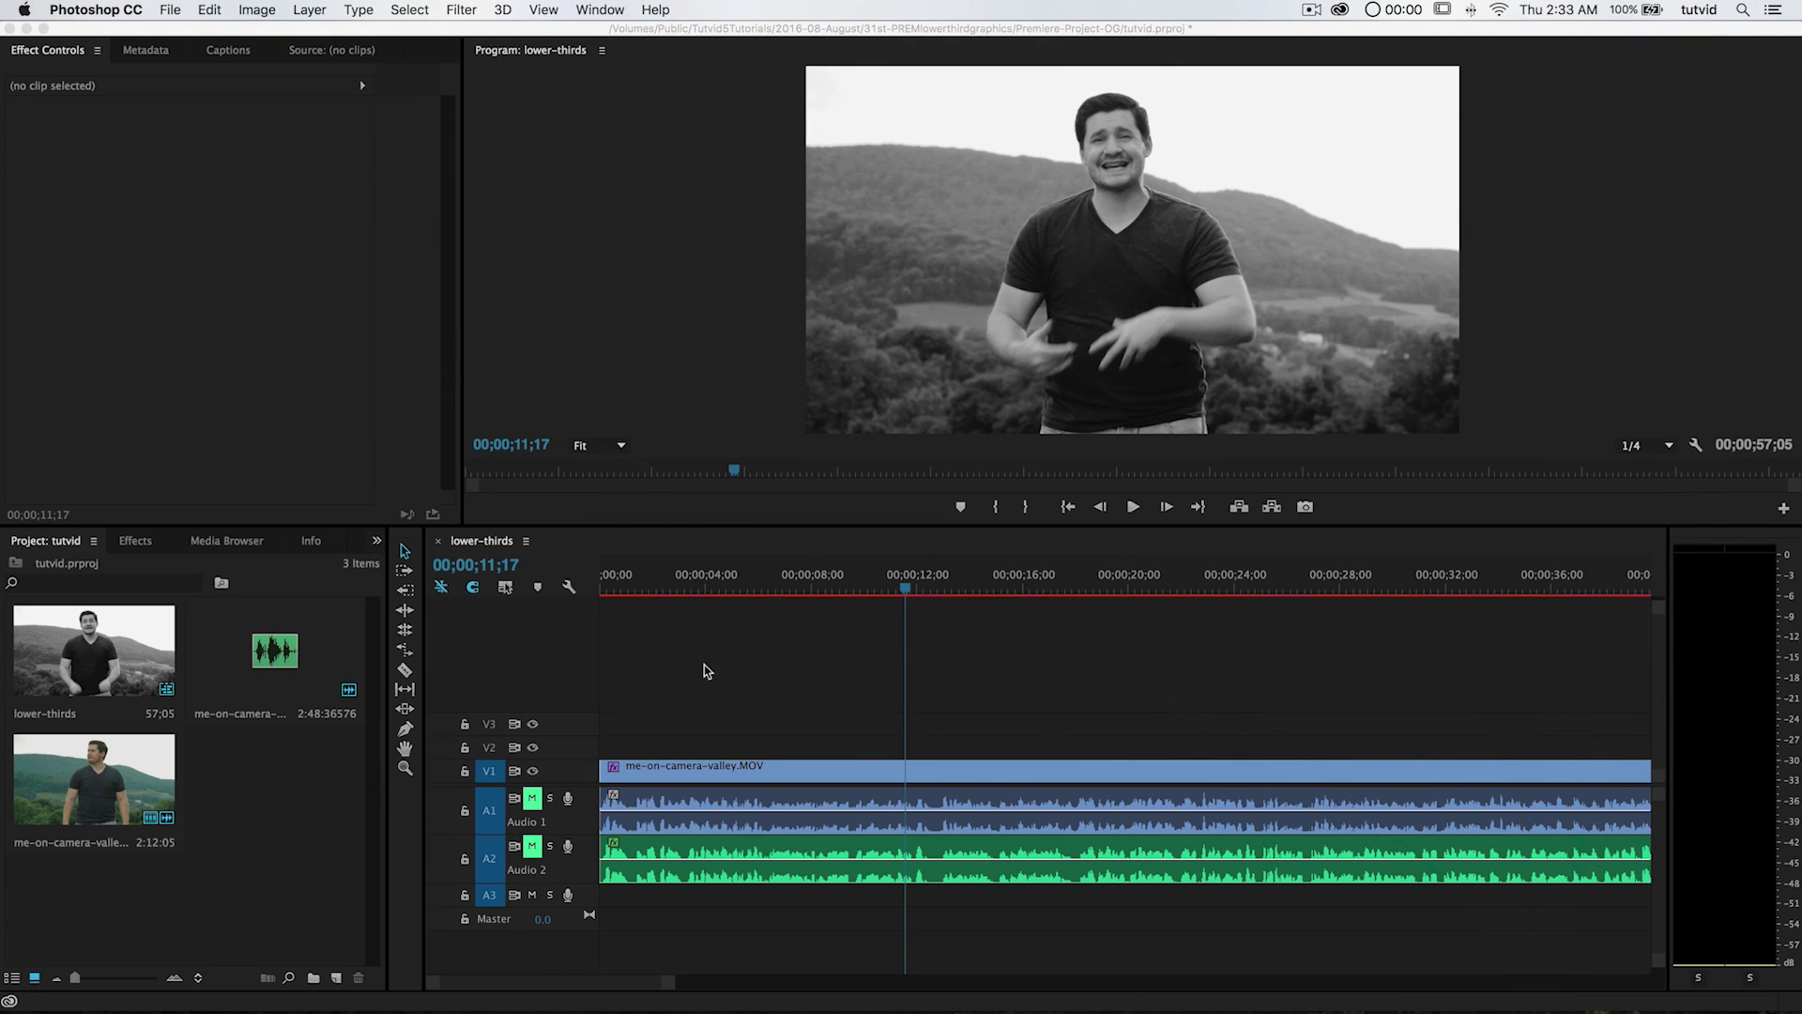
- Drag instagram-promo.png from the Finder Desktop window into Premiere's Project panel
left_click(712, 646)
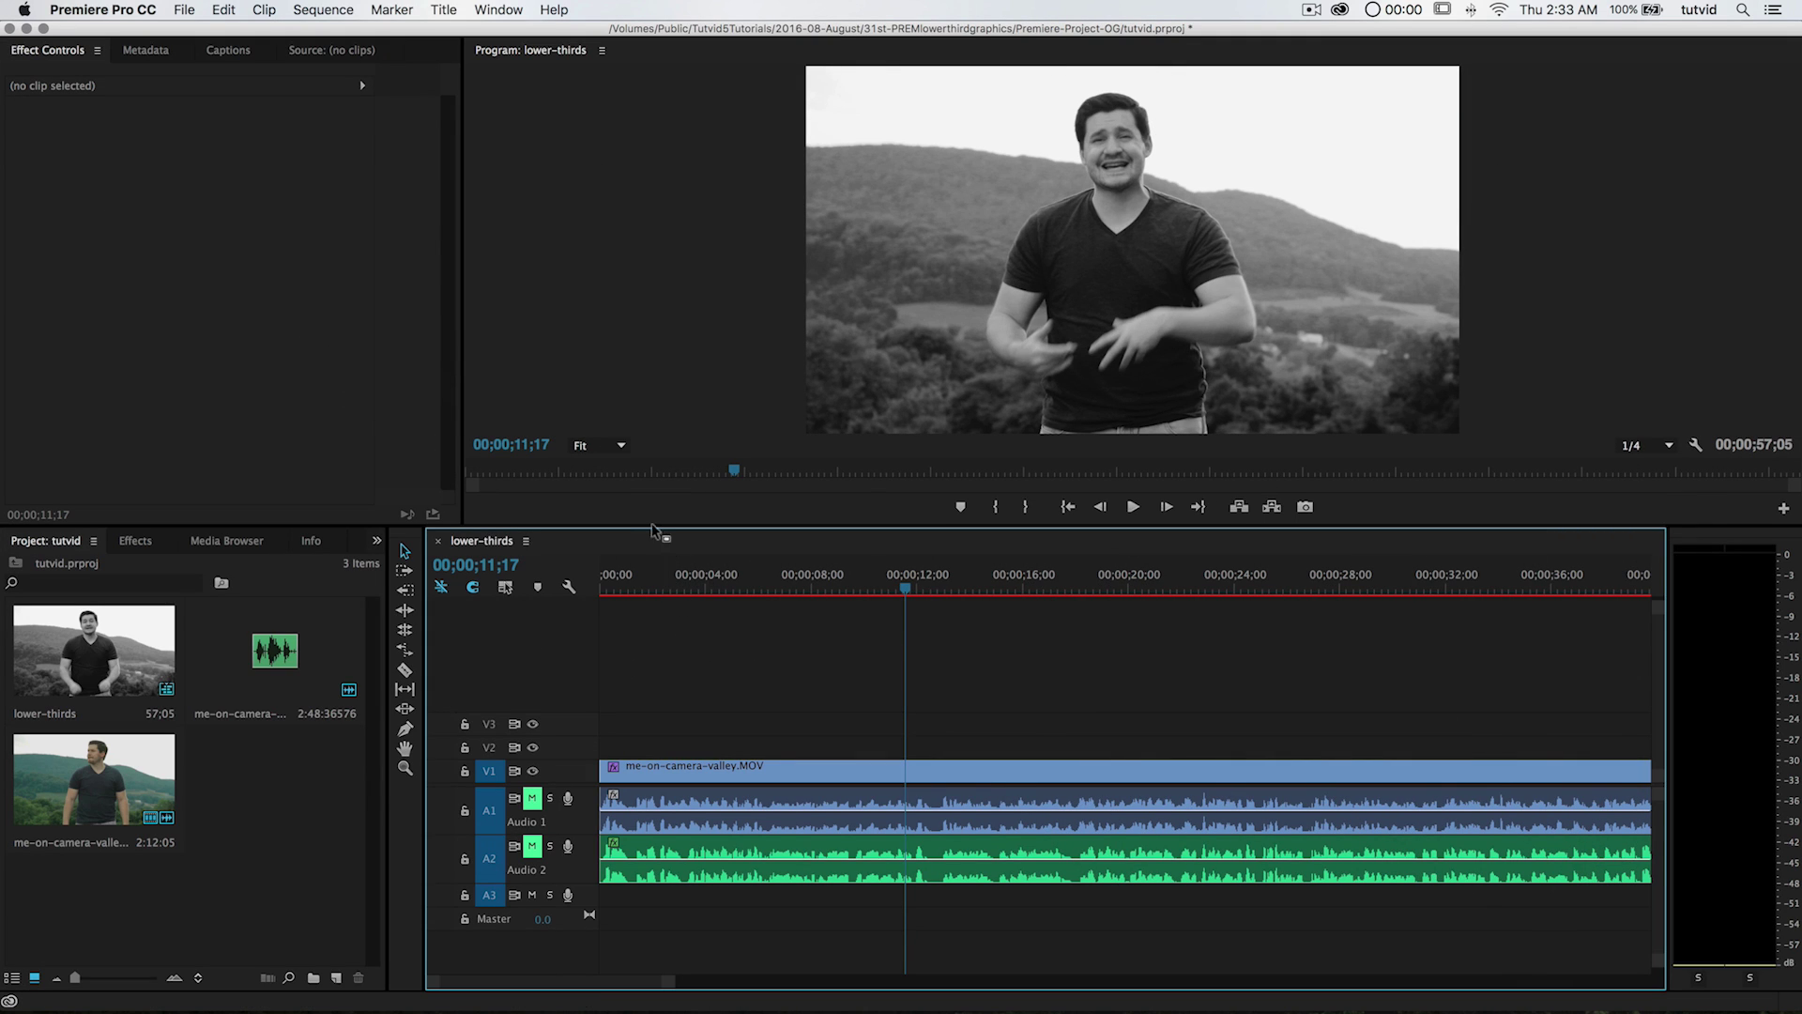
key("super+Tab")
key("super+Tab")
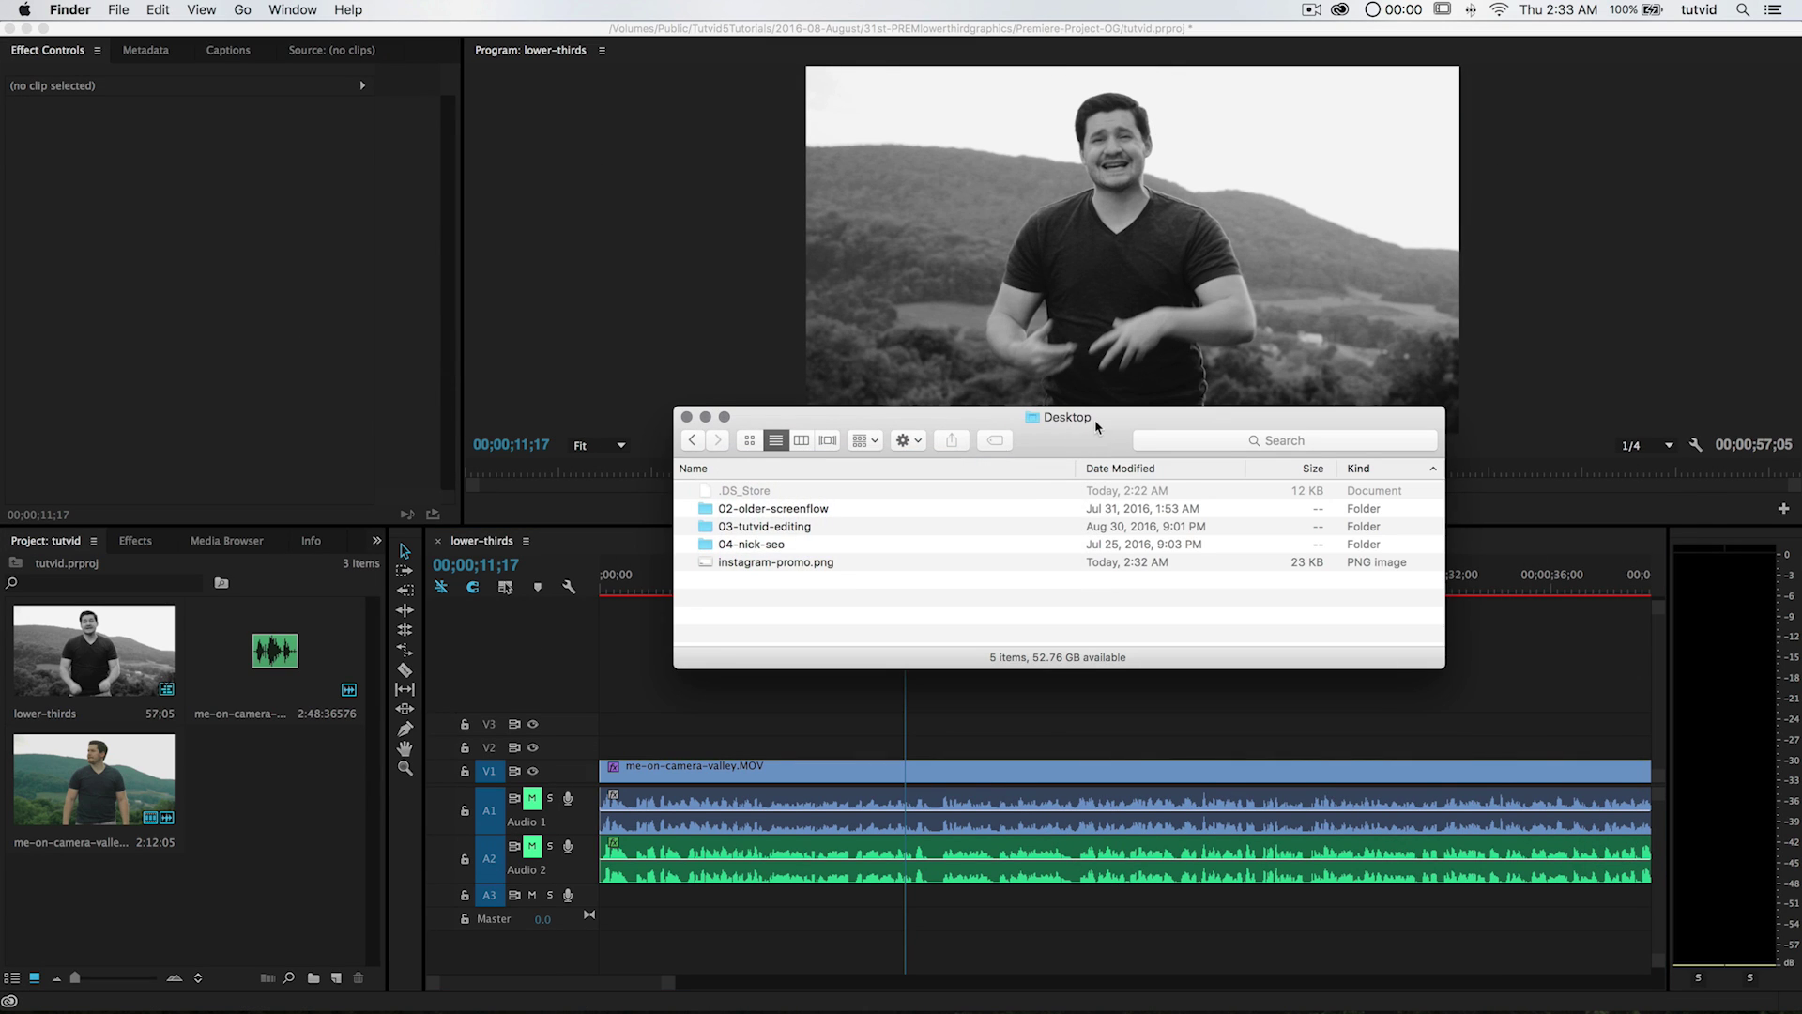
left_click_drag(1096, 427, 1024, 375)
left_click(731, 512)
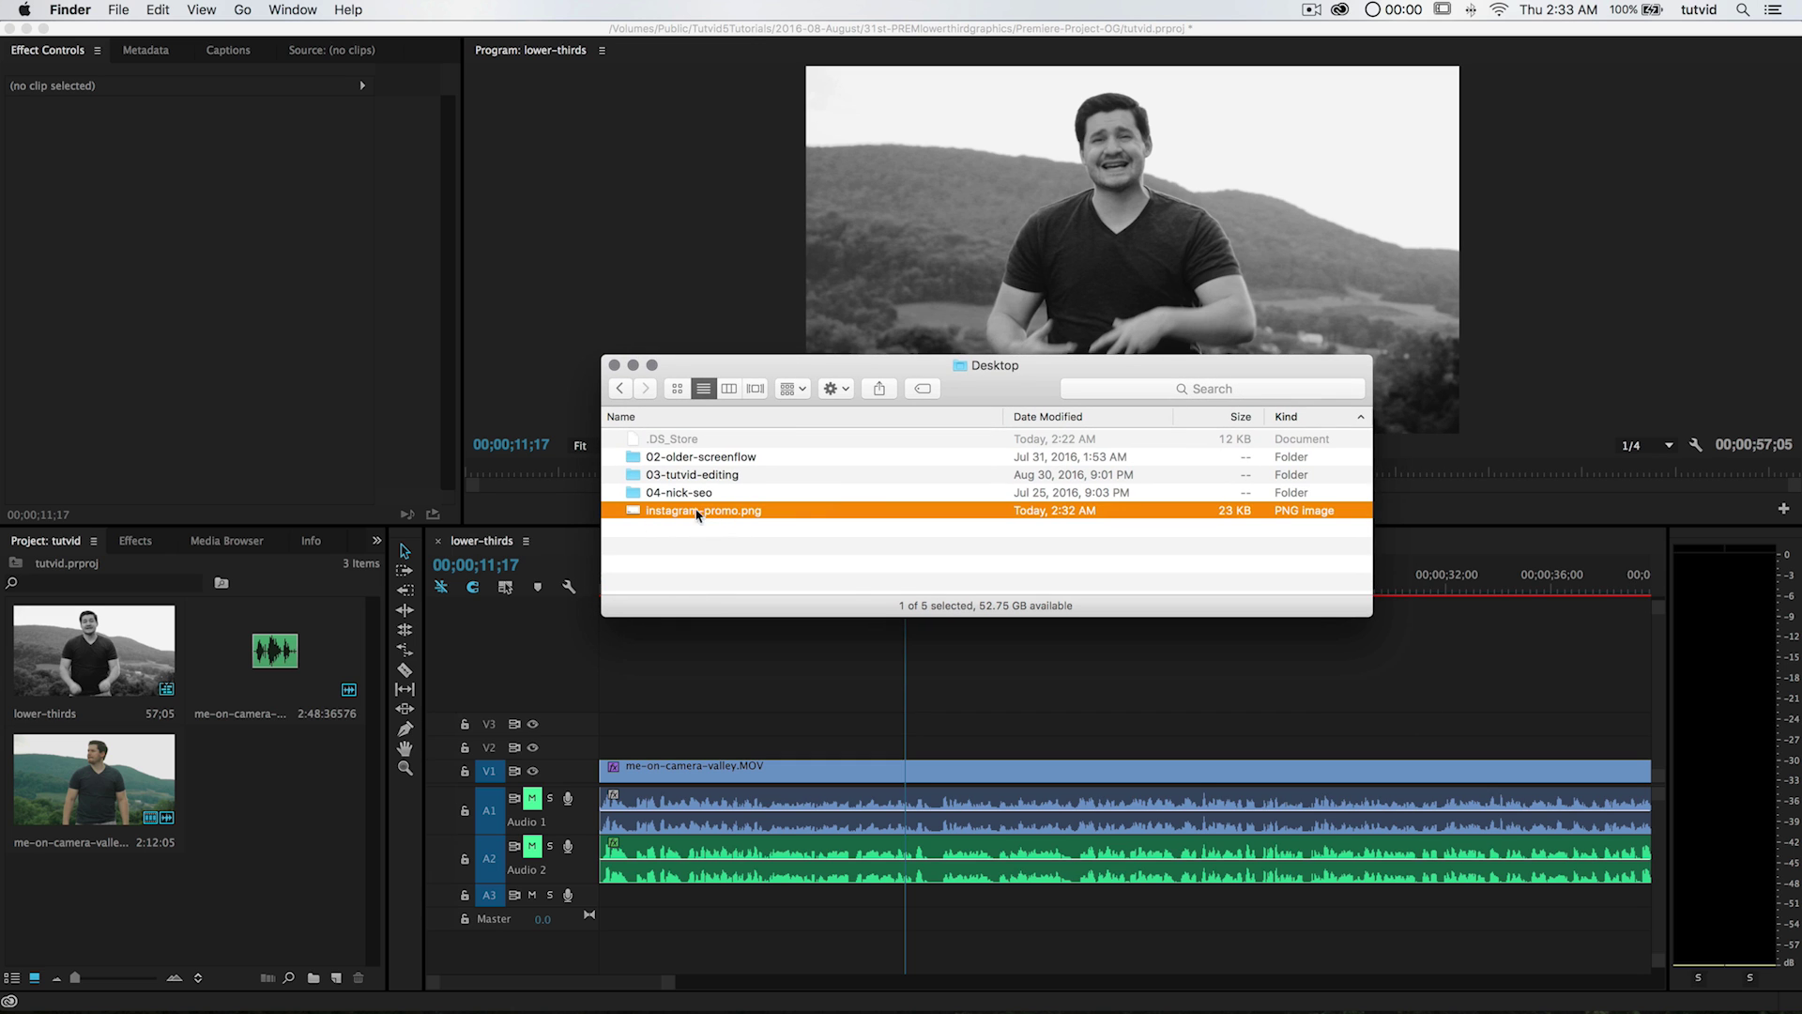
left_click_drag(722, 515, 252, 752)
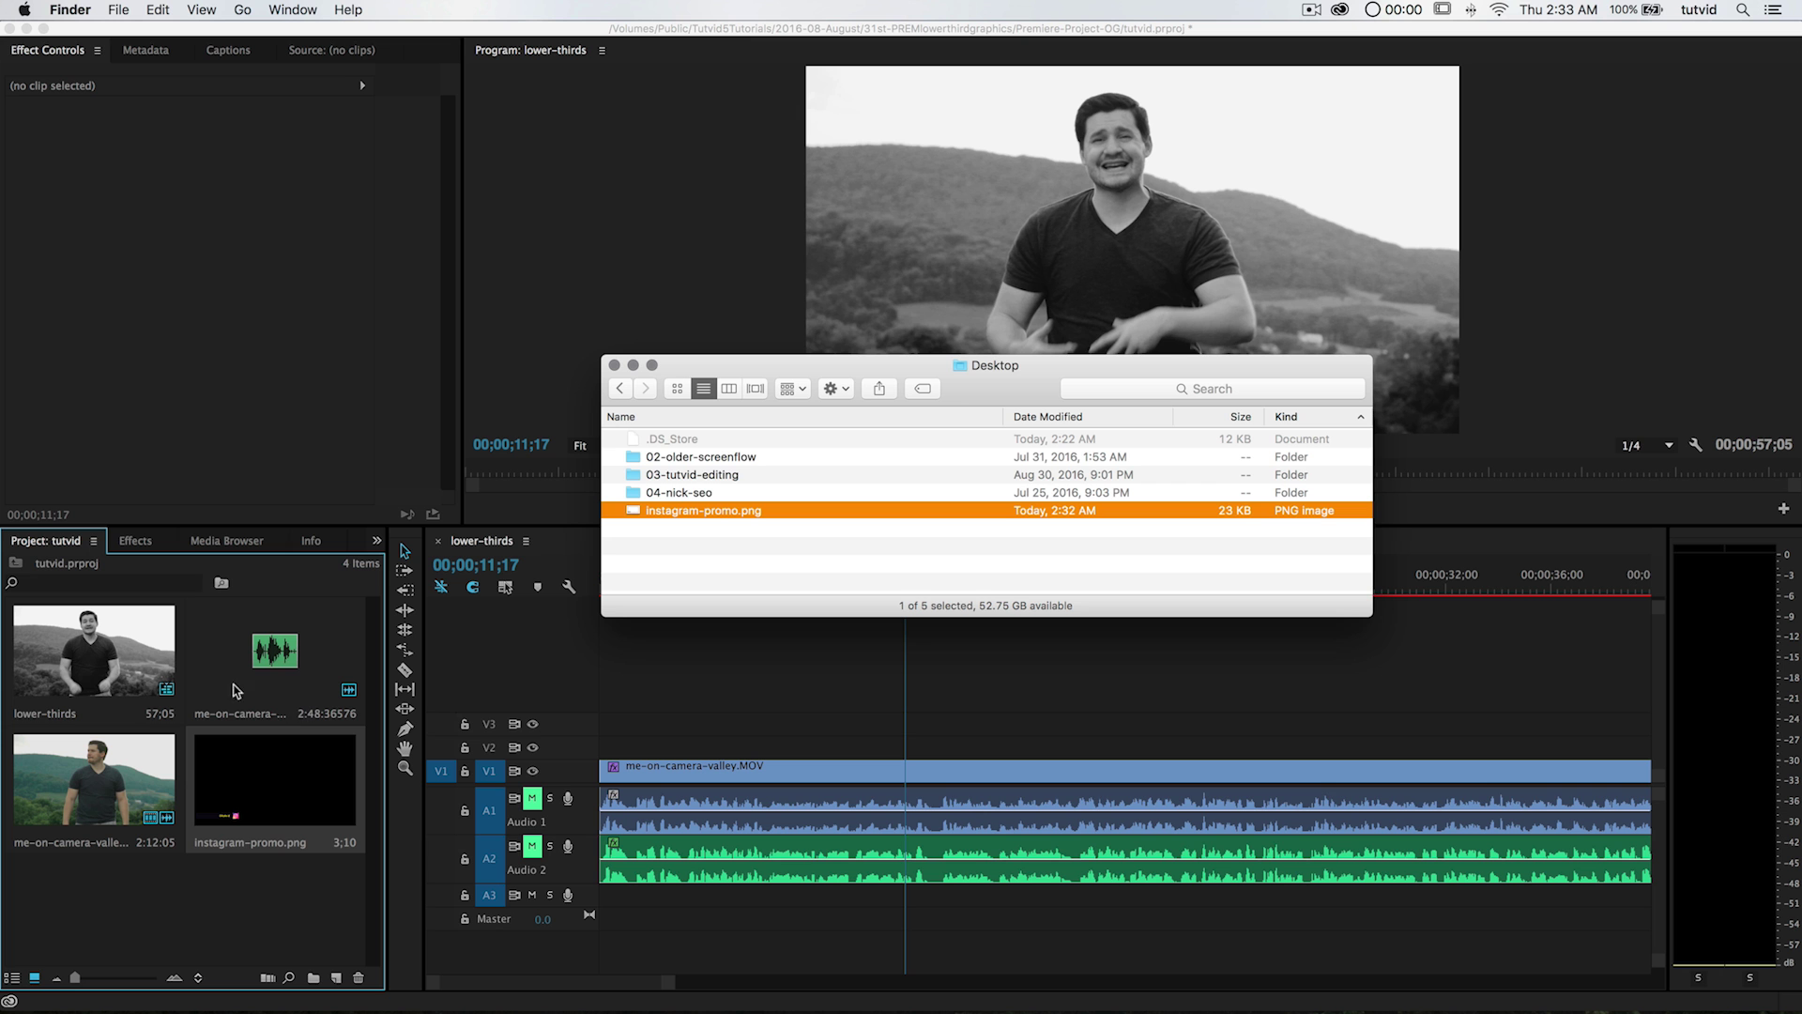
left_click(209, 909)
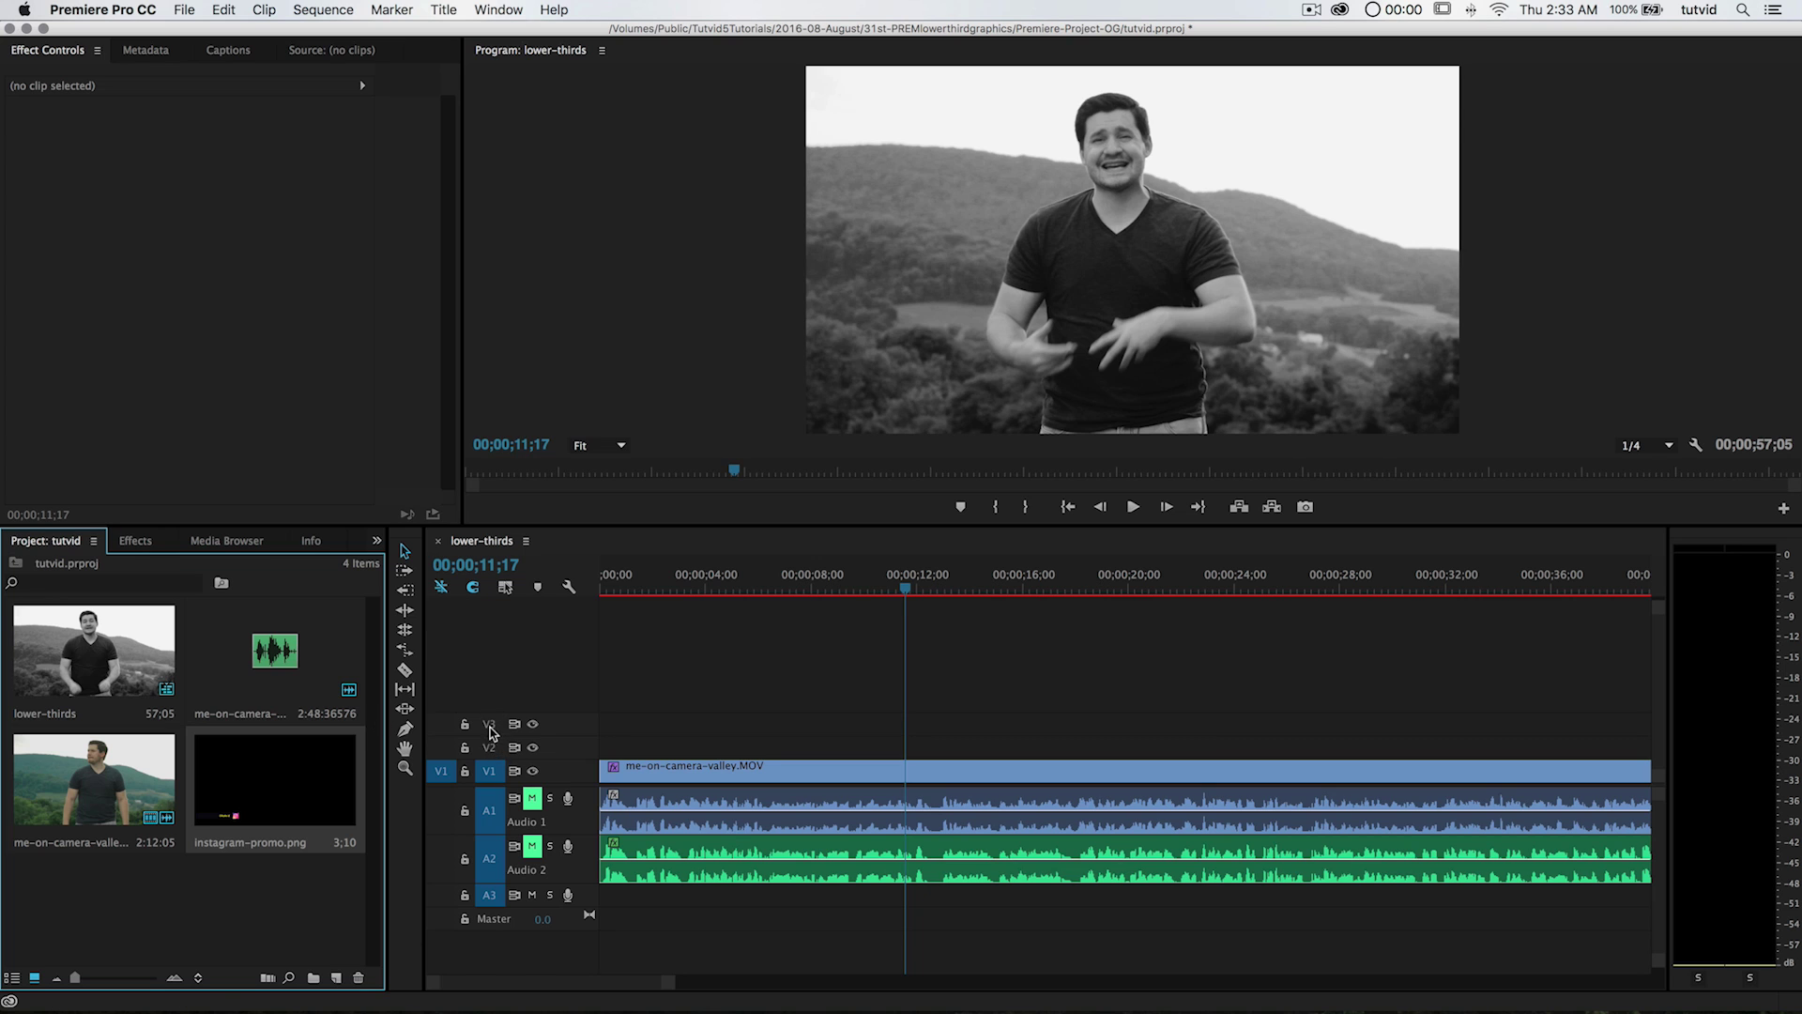
- Place instagram-promo.png on the track above the talking-head video
right_click(570, 754)
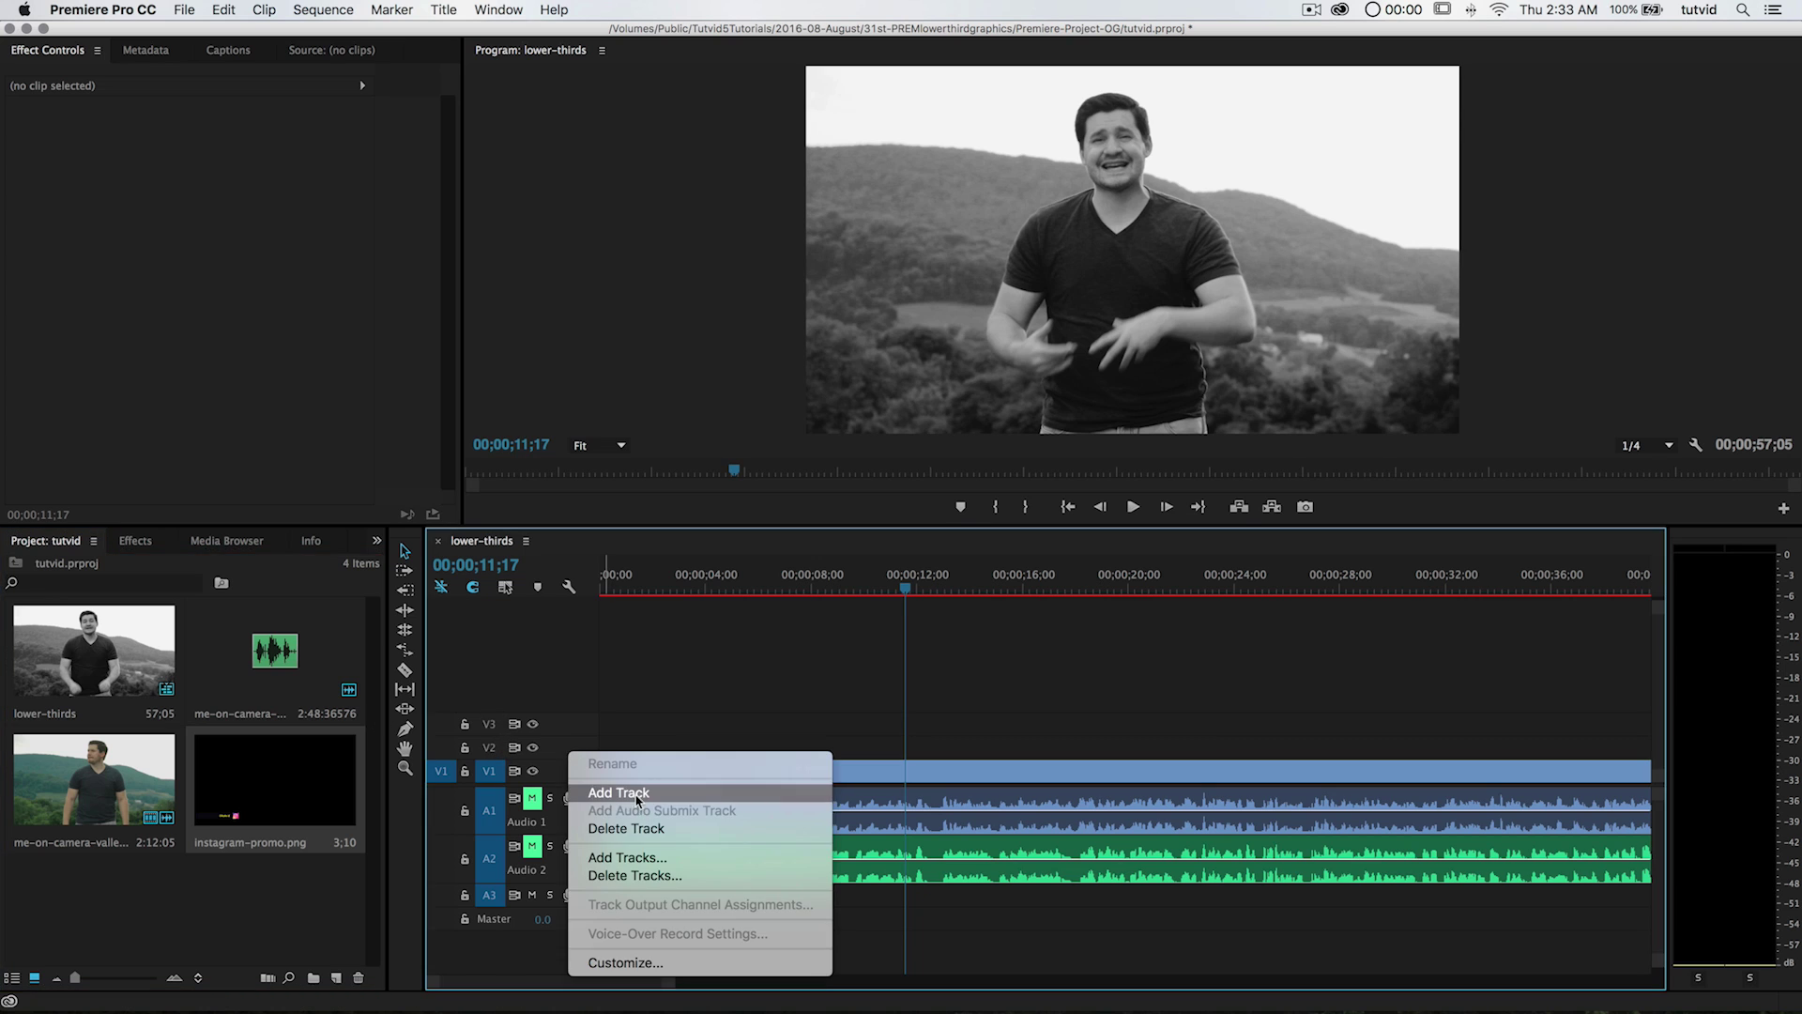
left_click(486, 761)
left_click_drag(247, 784, 749, 744)
- Play back the promo animation from about 6 seconds, then stop and select the clip
left_click(772, 588)
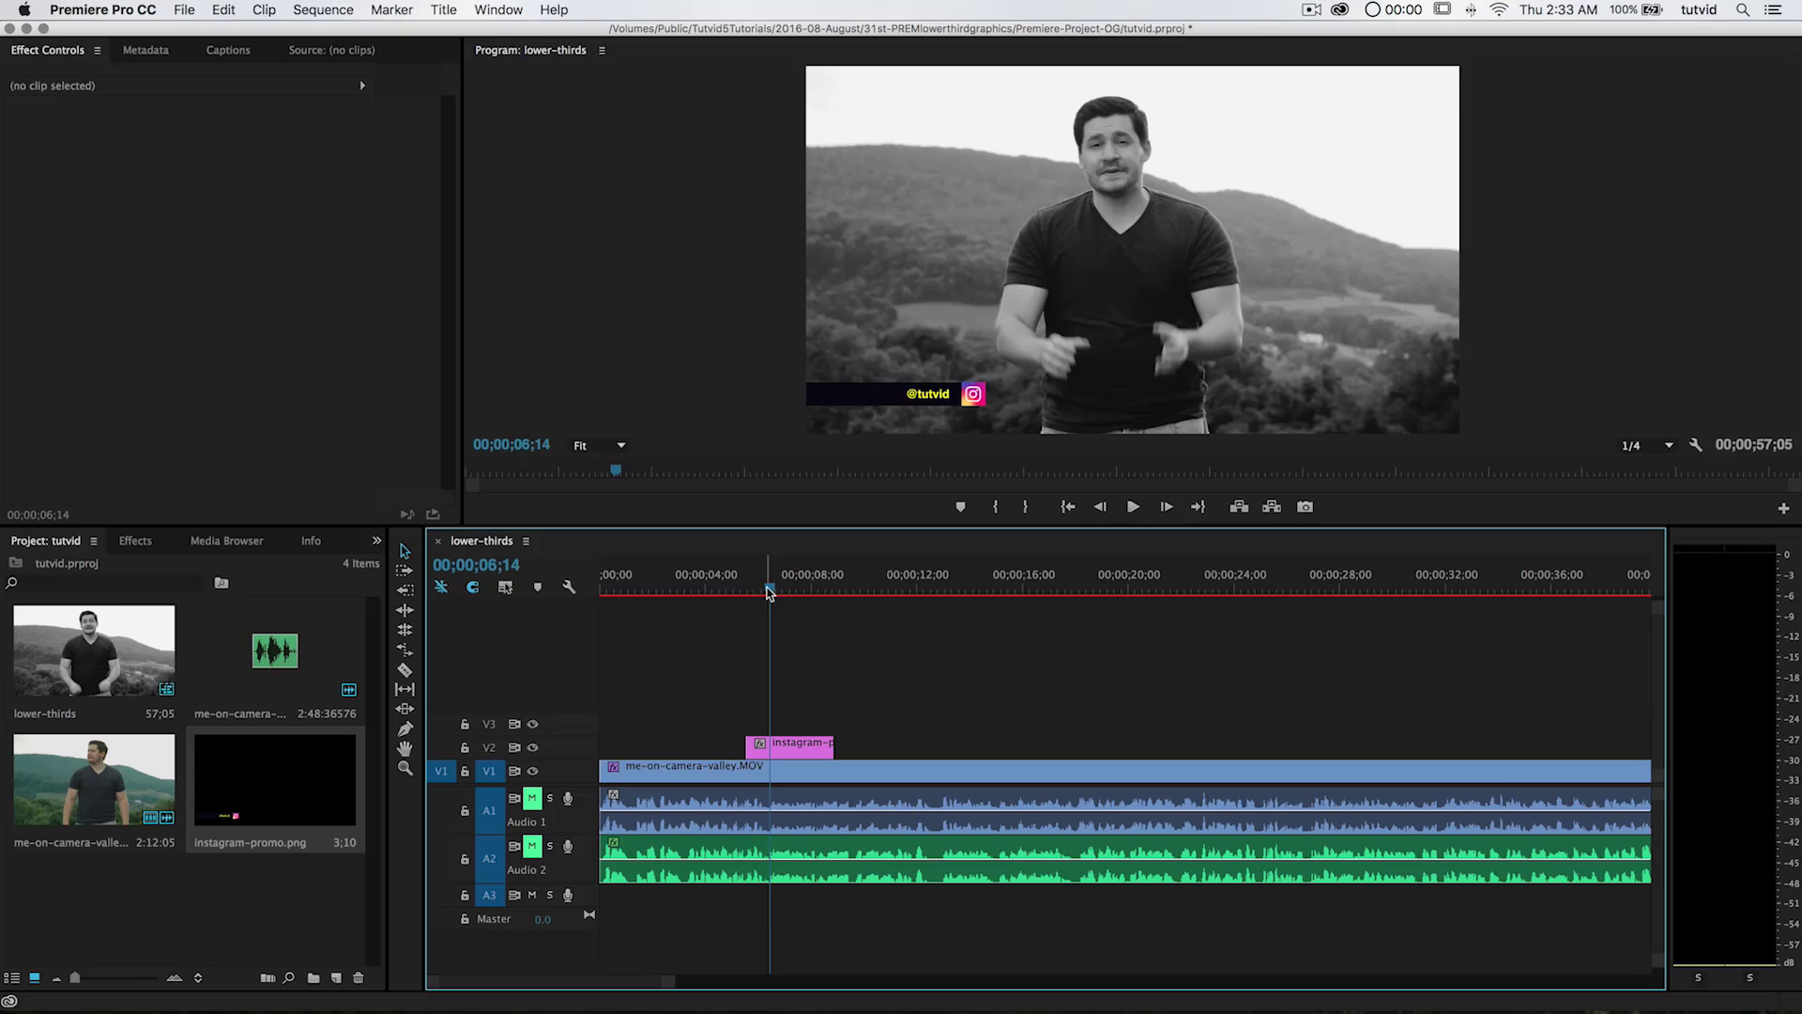
left_click(729, 591)
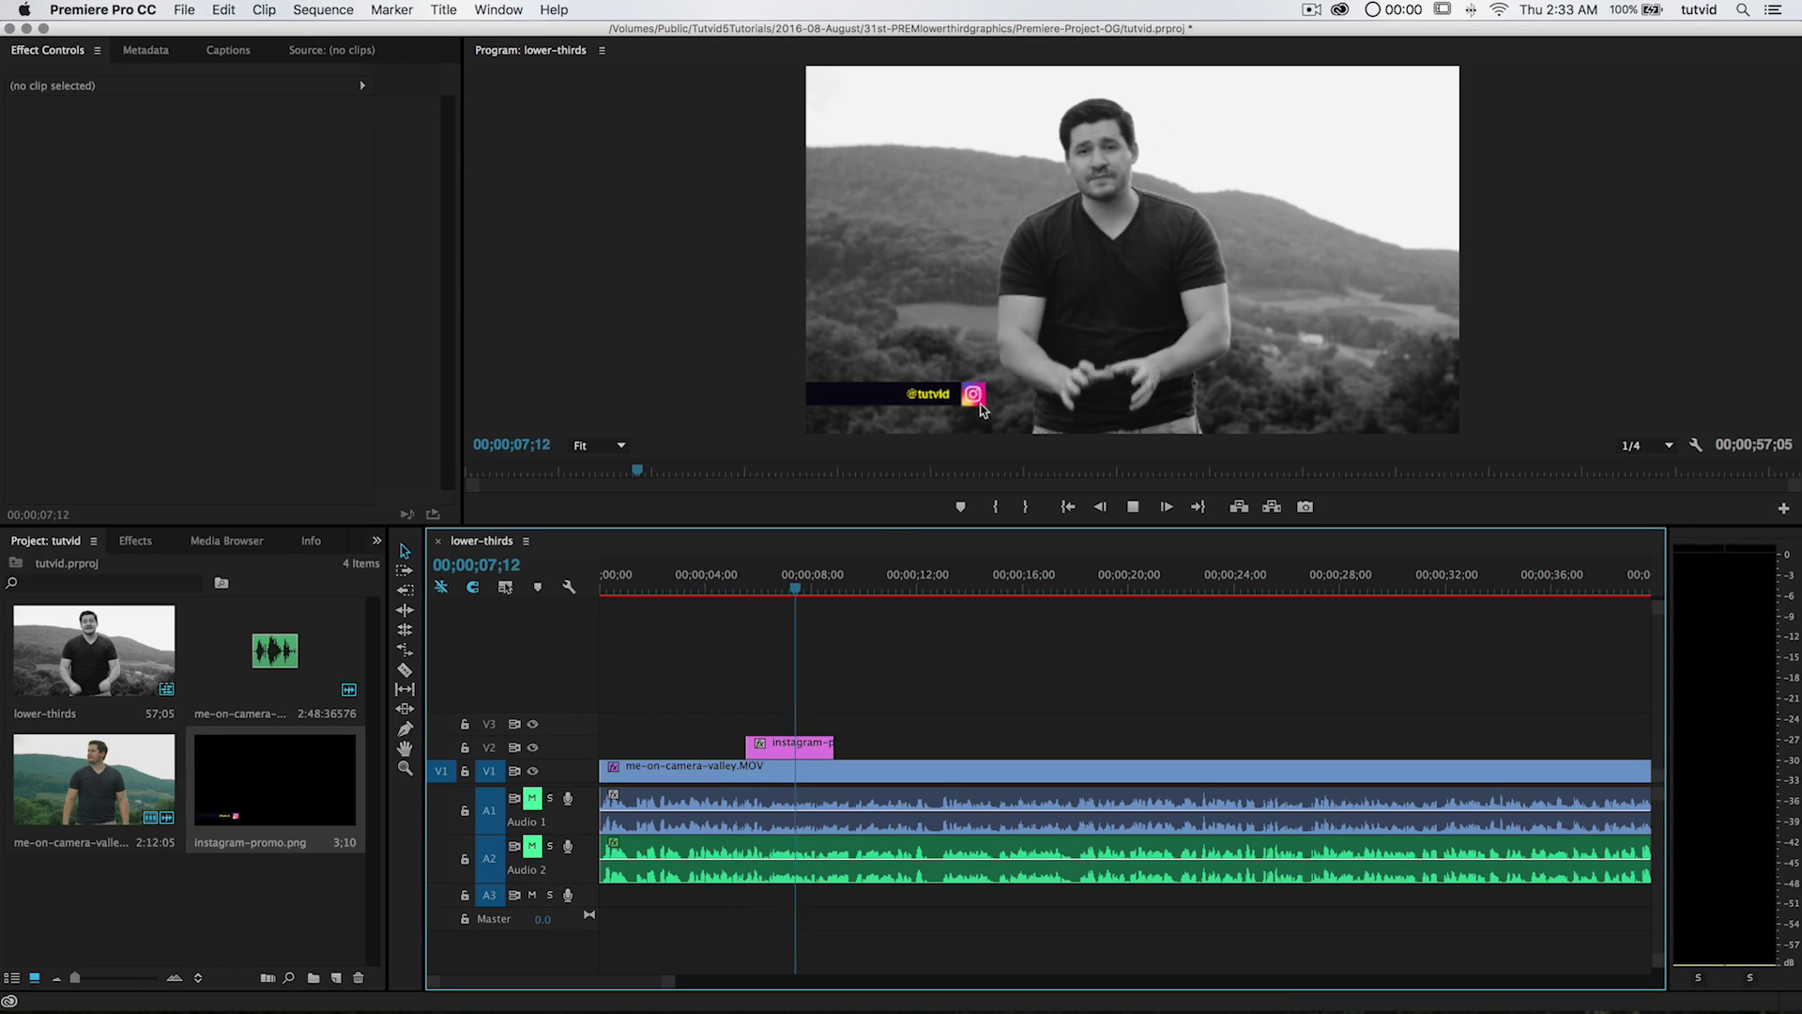
key("space")
left_click(789, 746)
left_click(860, 702)
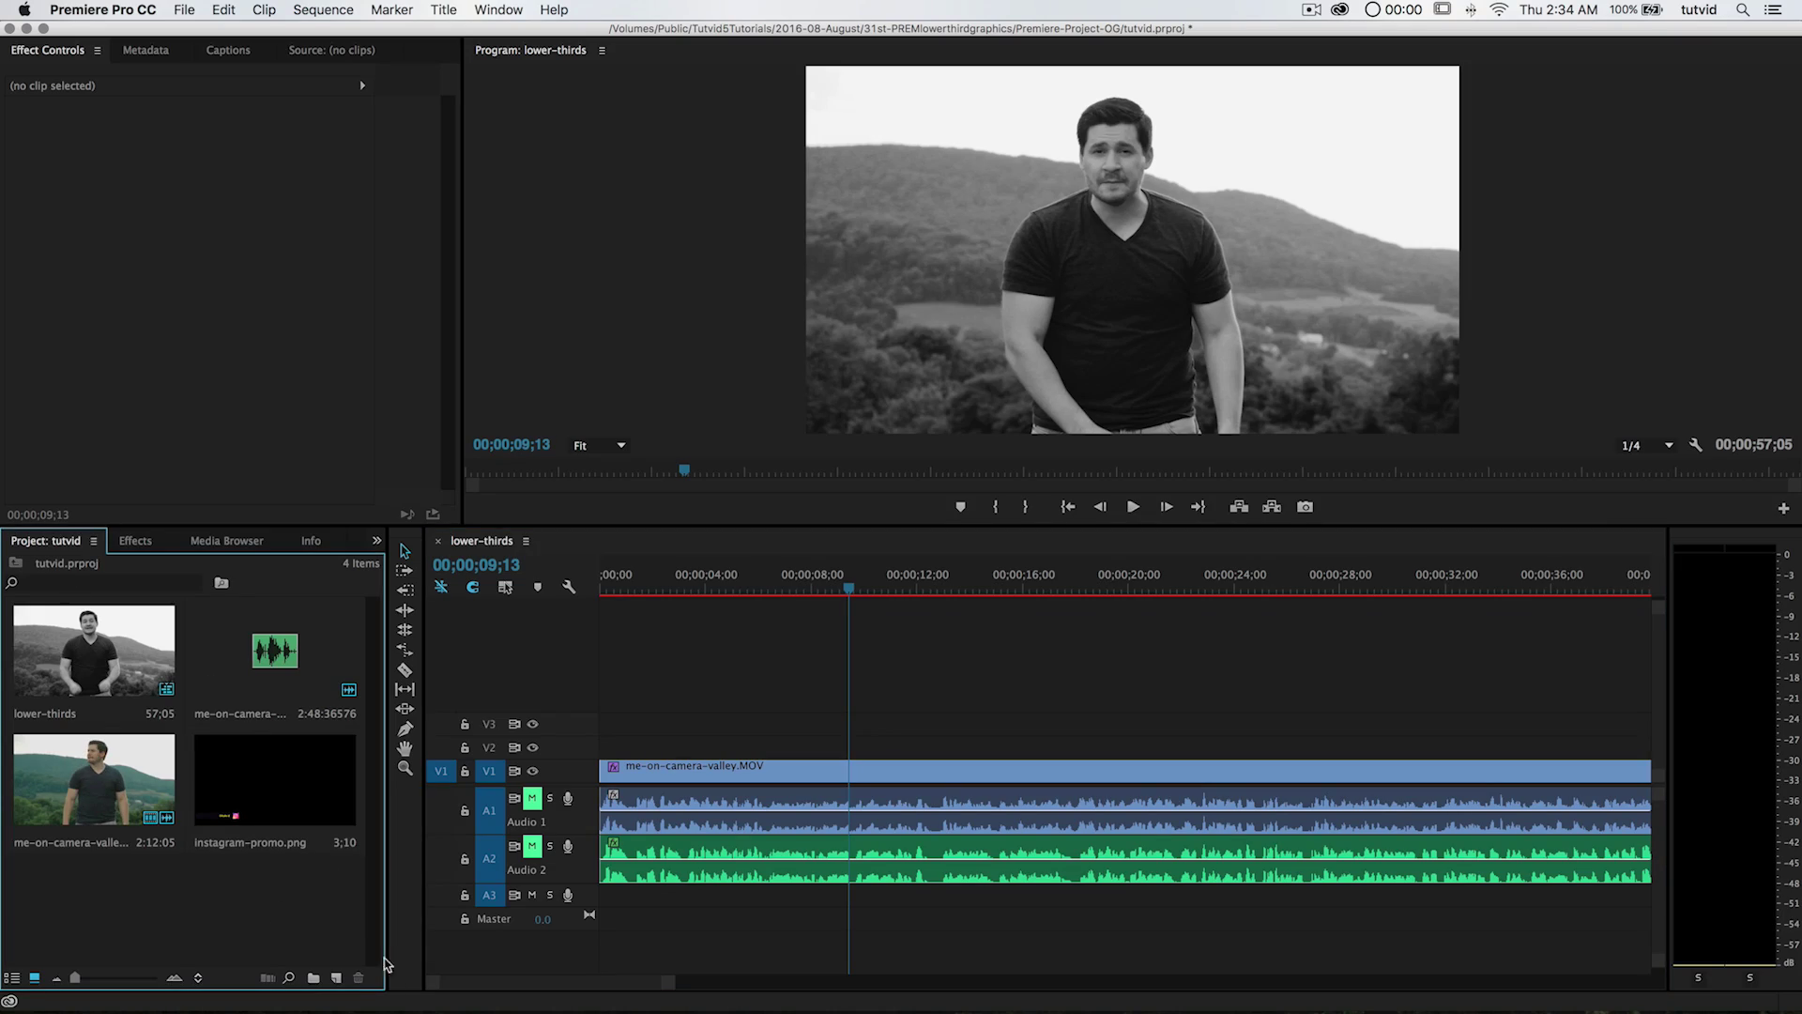
- Create a new title named title-nathaniel from the Project panel's New Item list
left_click(336, 978)
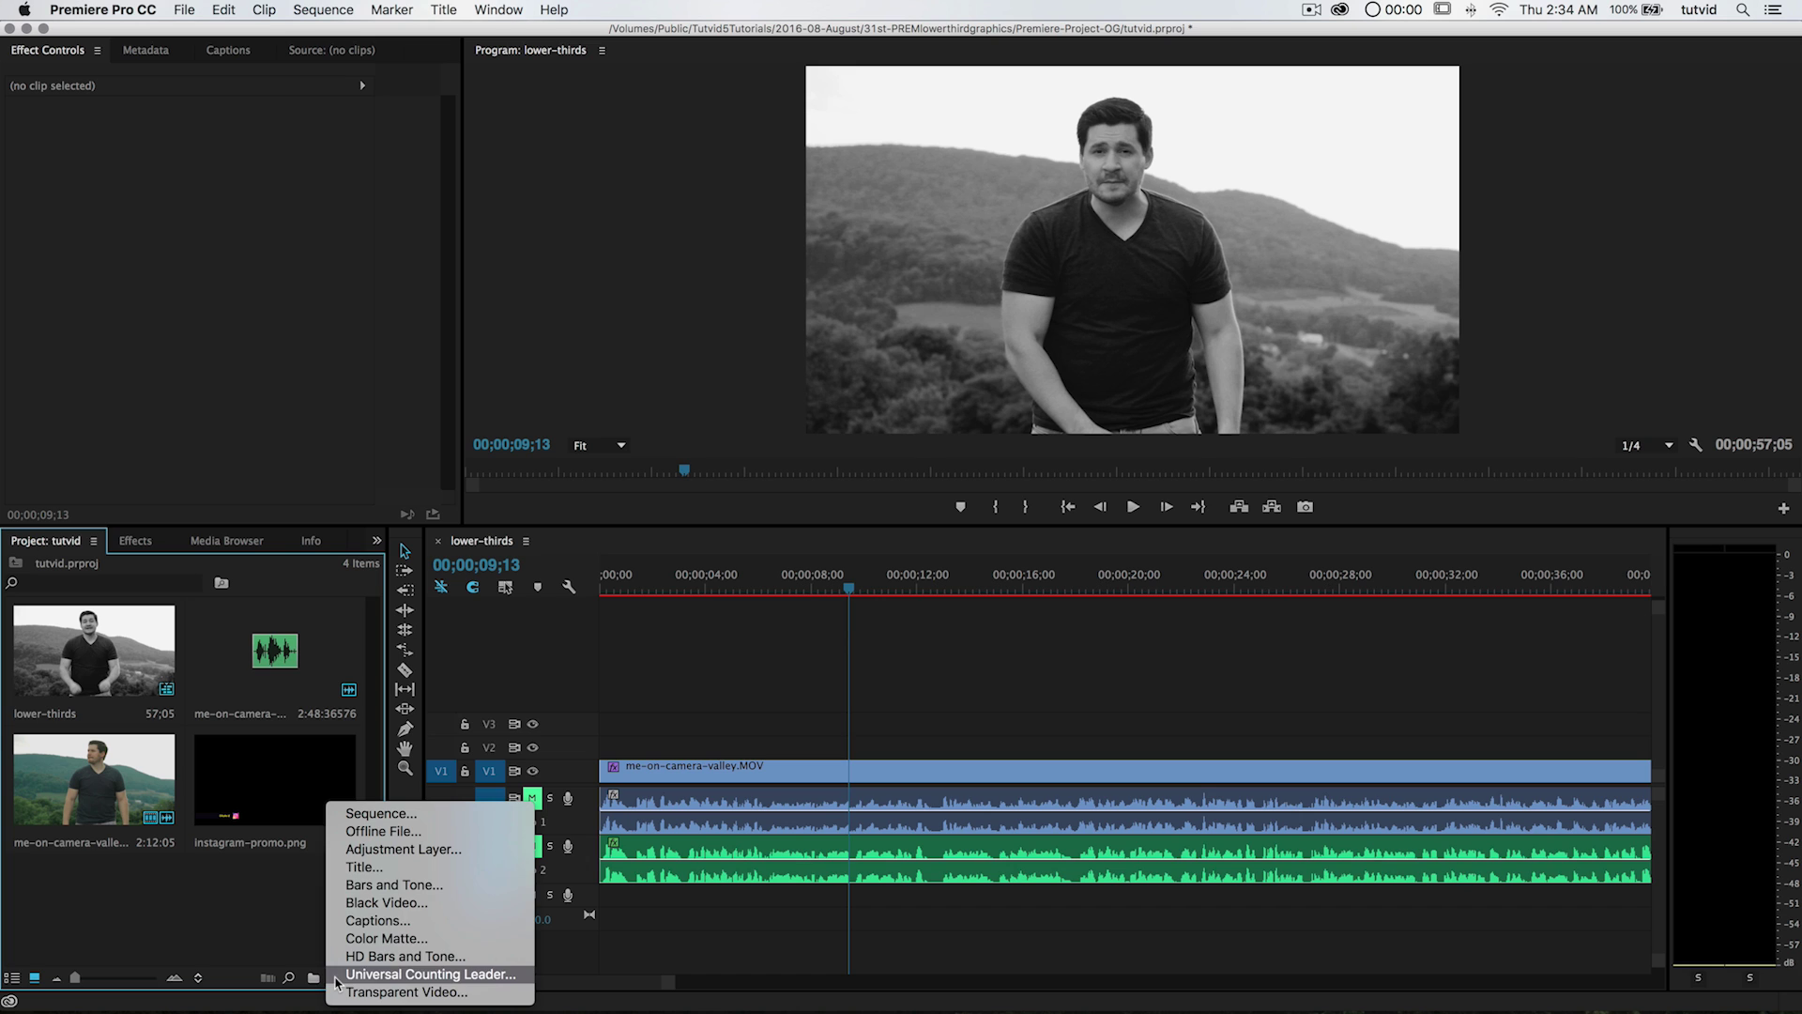
left_click(366, 866)
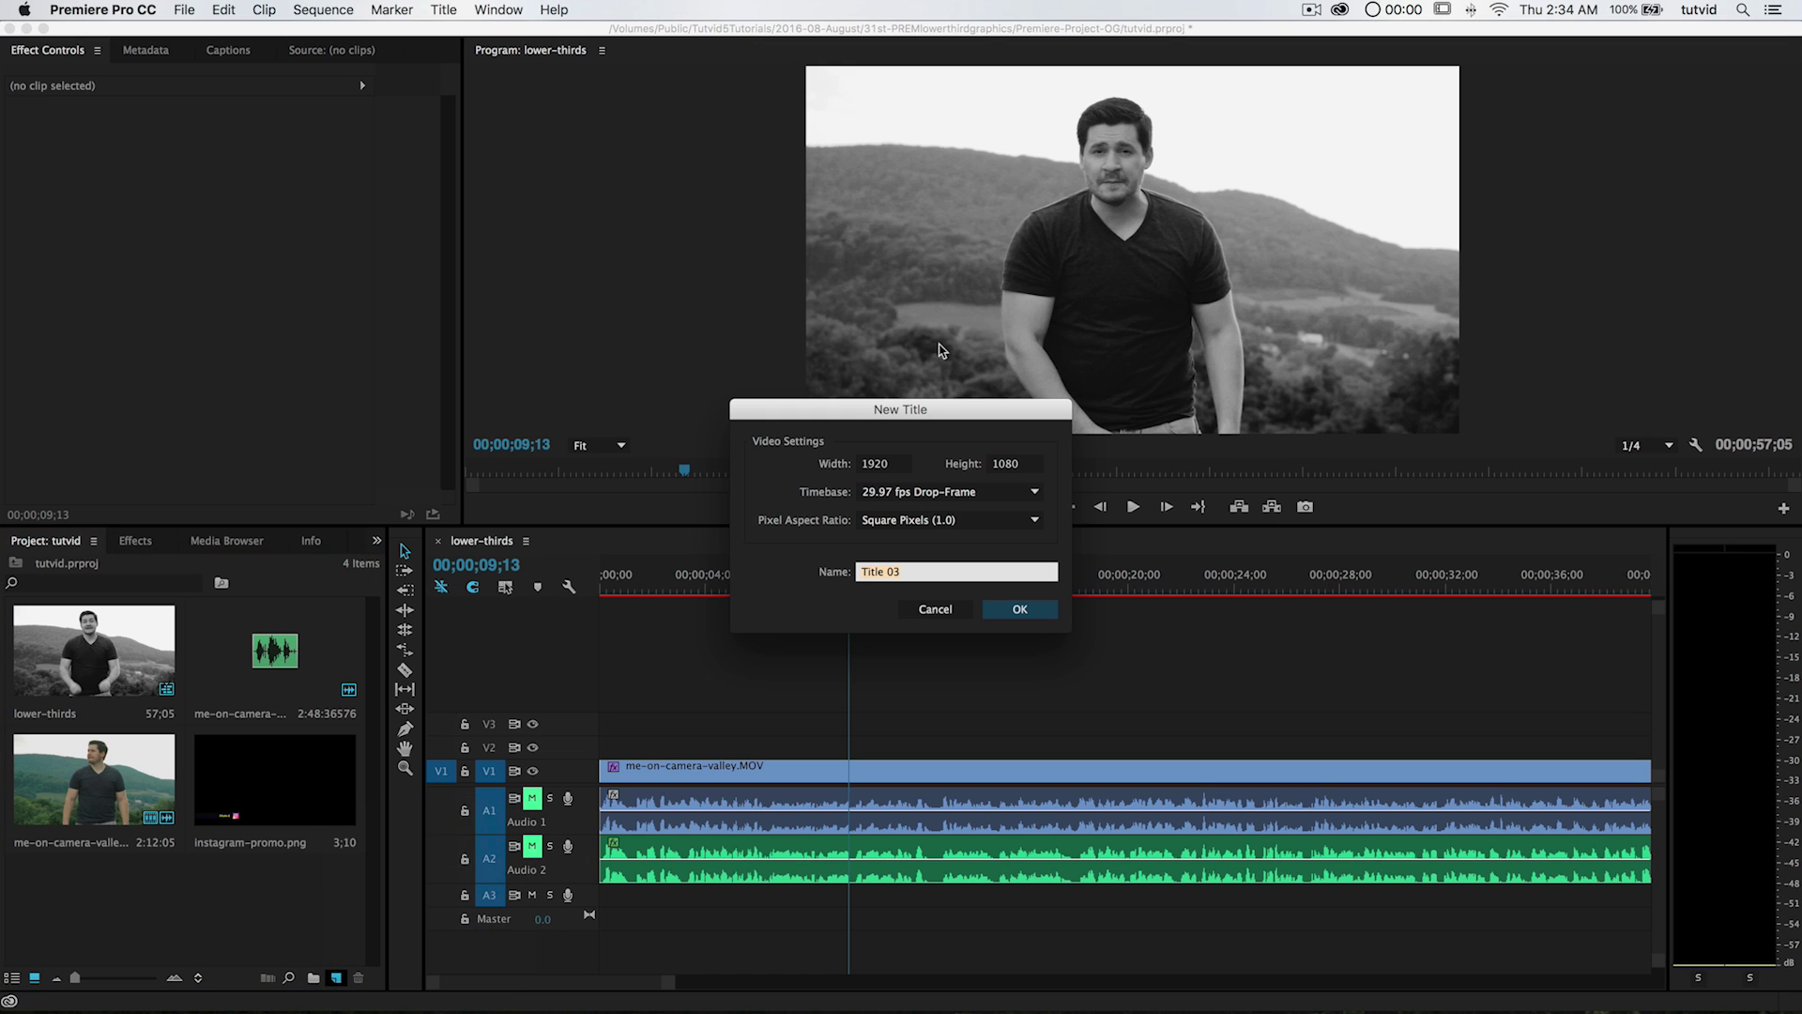
type("tit")
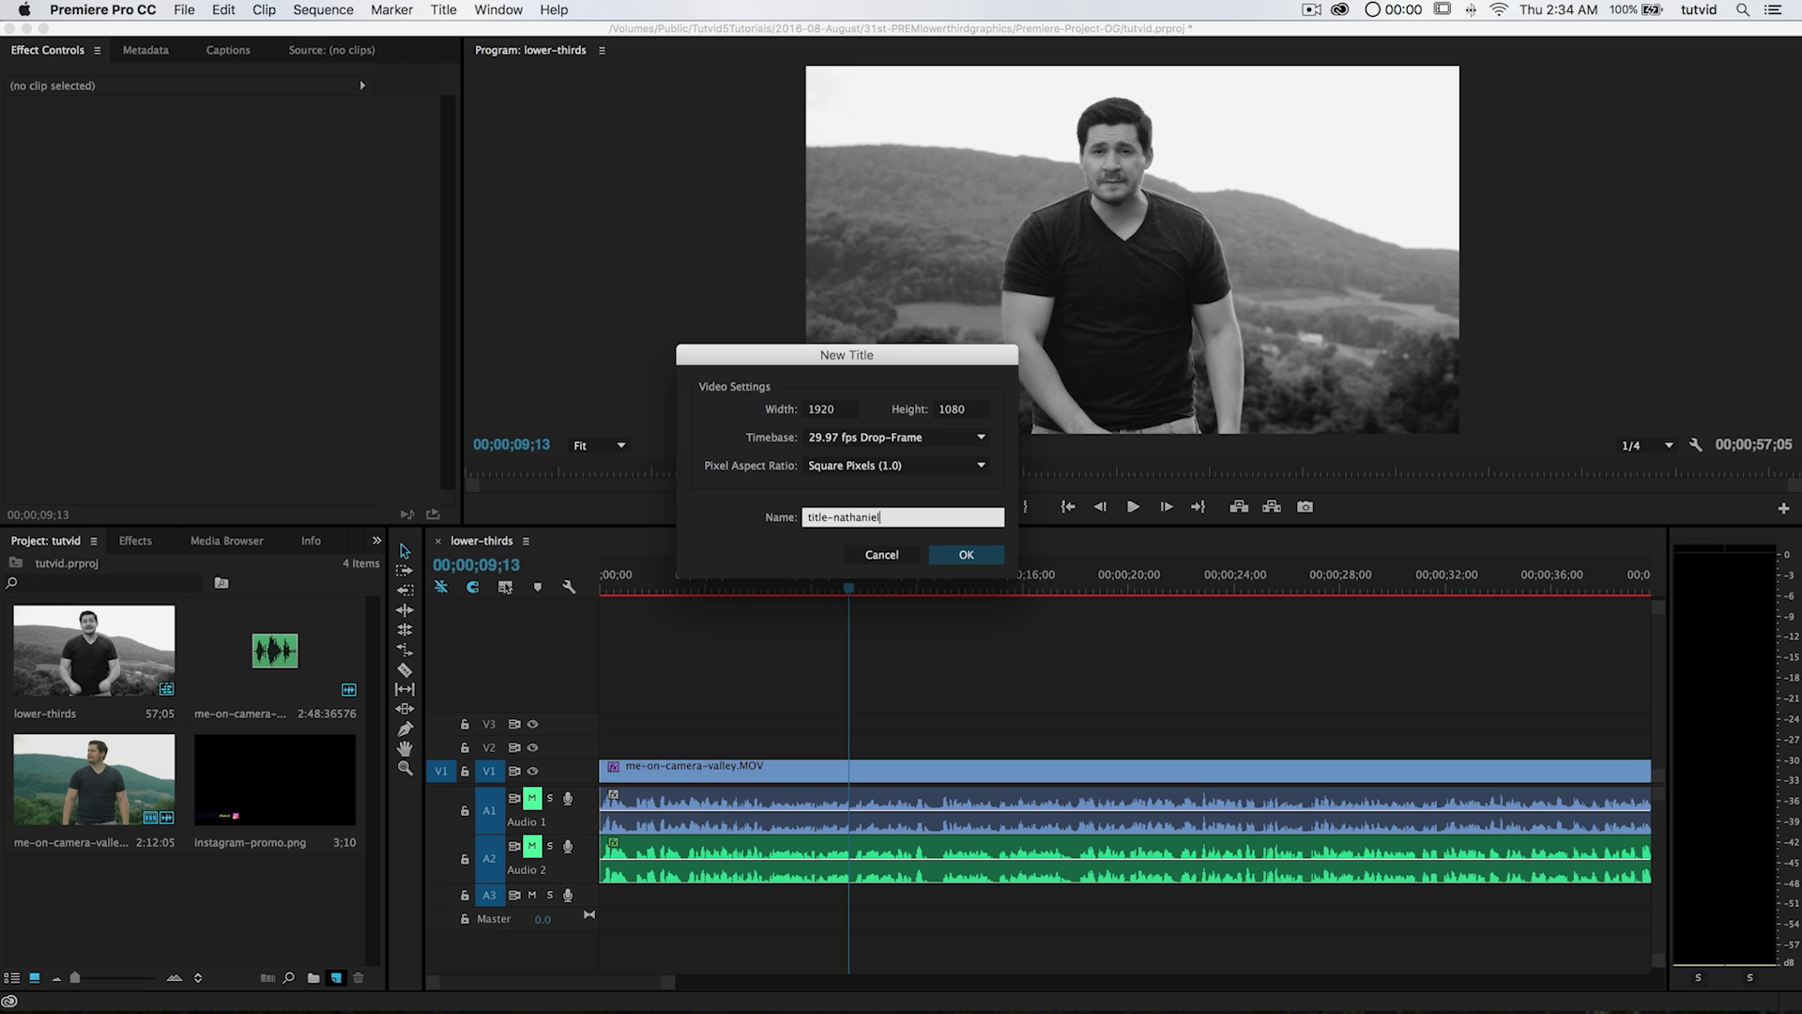
left_click(966, 553)
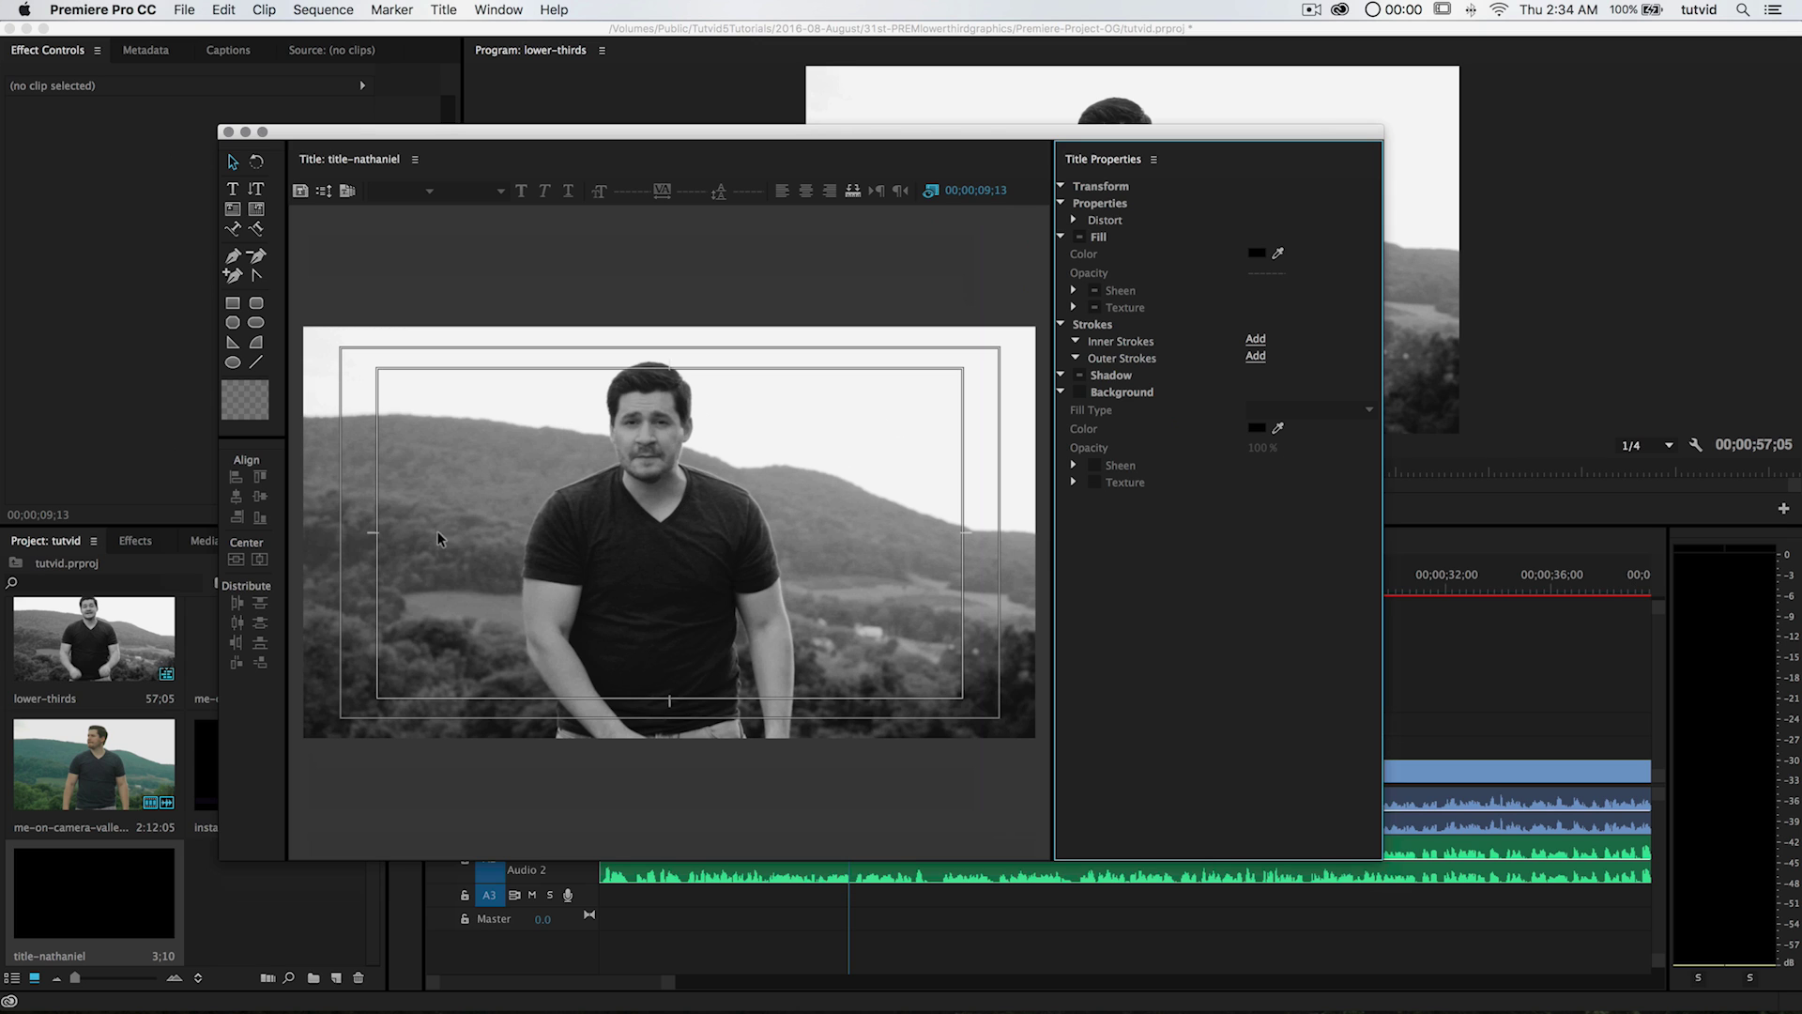
- Draw a plain rectangular bar across the lower left, discarding a rounded first attempt
left_click(258, 306)
left_click_drag(296, 627, 574, 680)
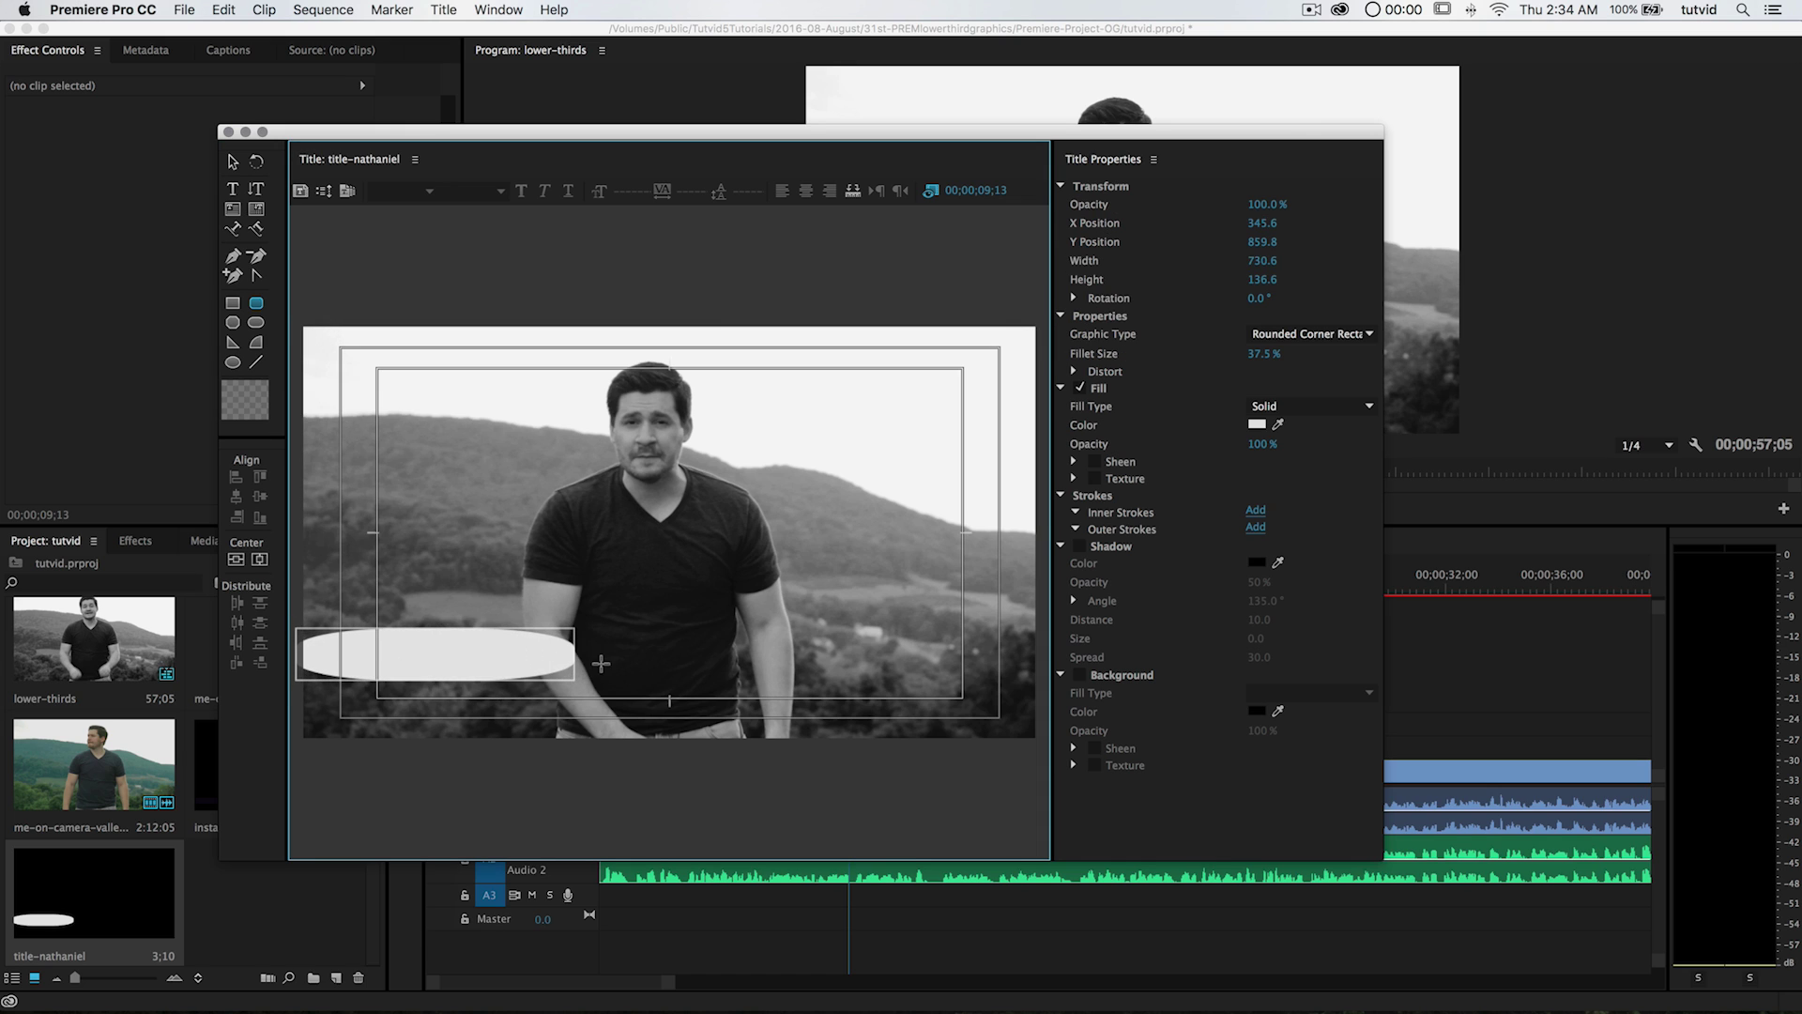
key("super+z")
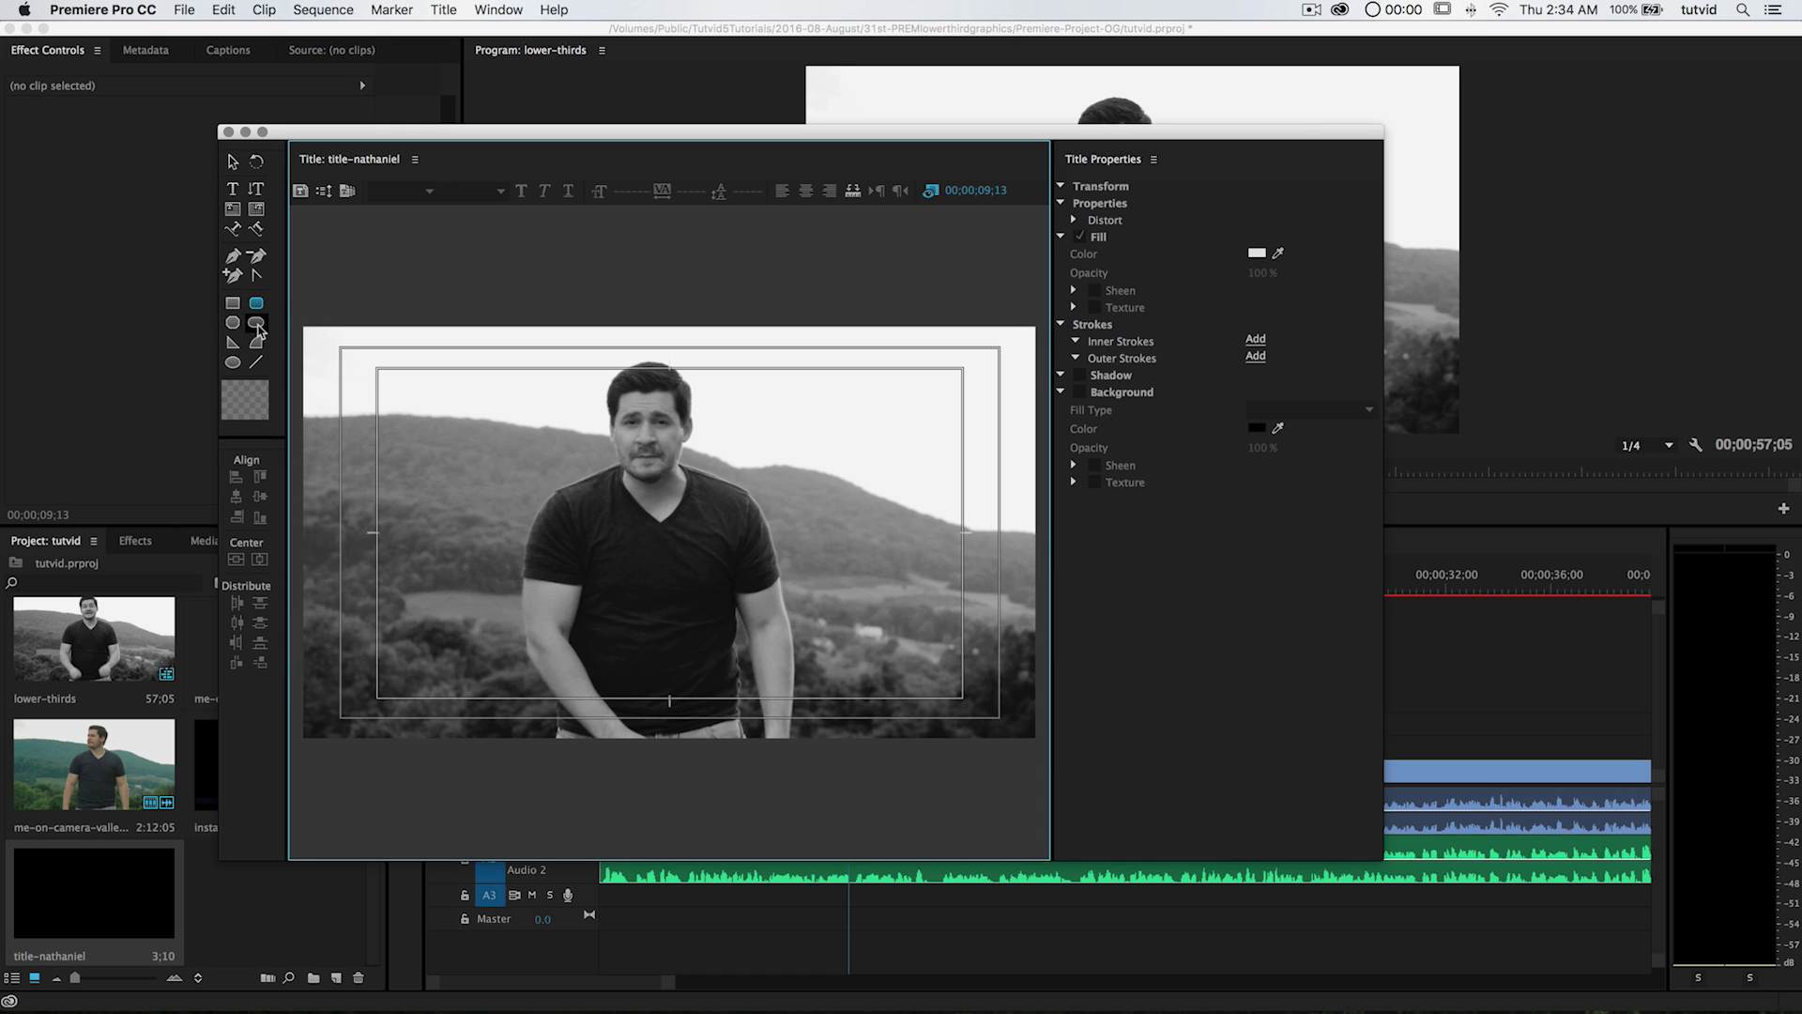
left_click(232, 303)
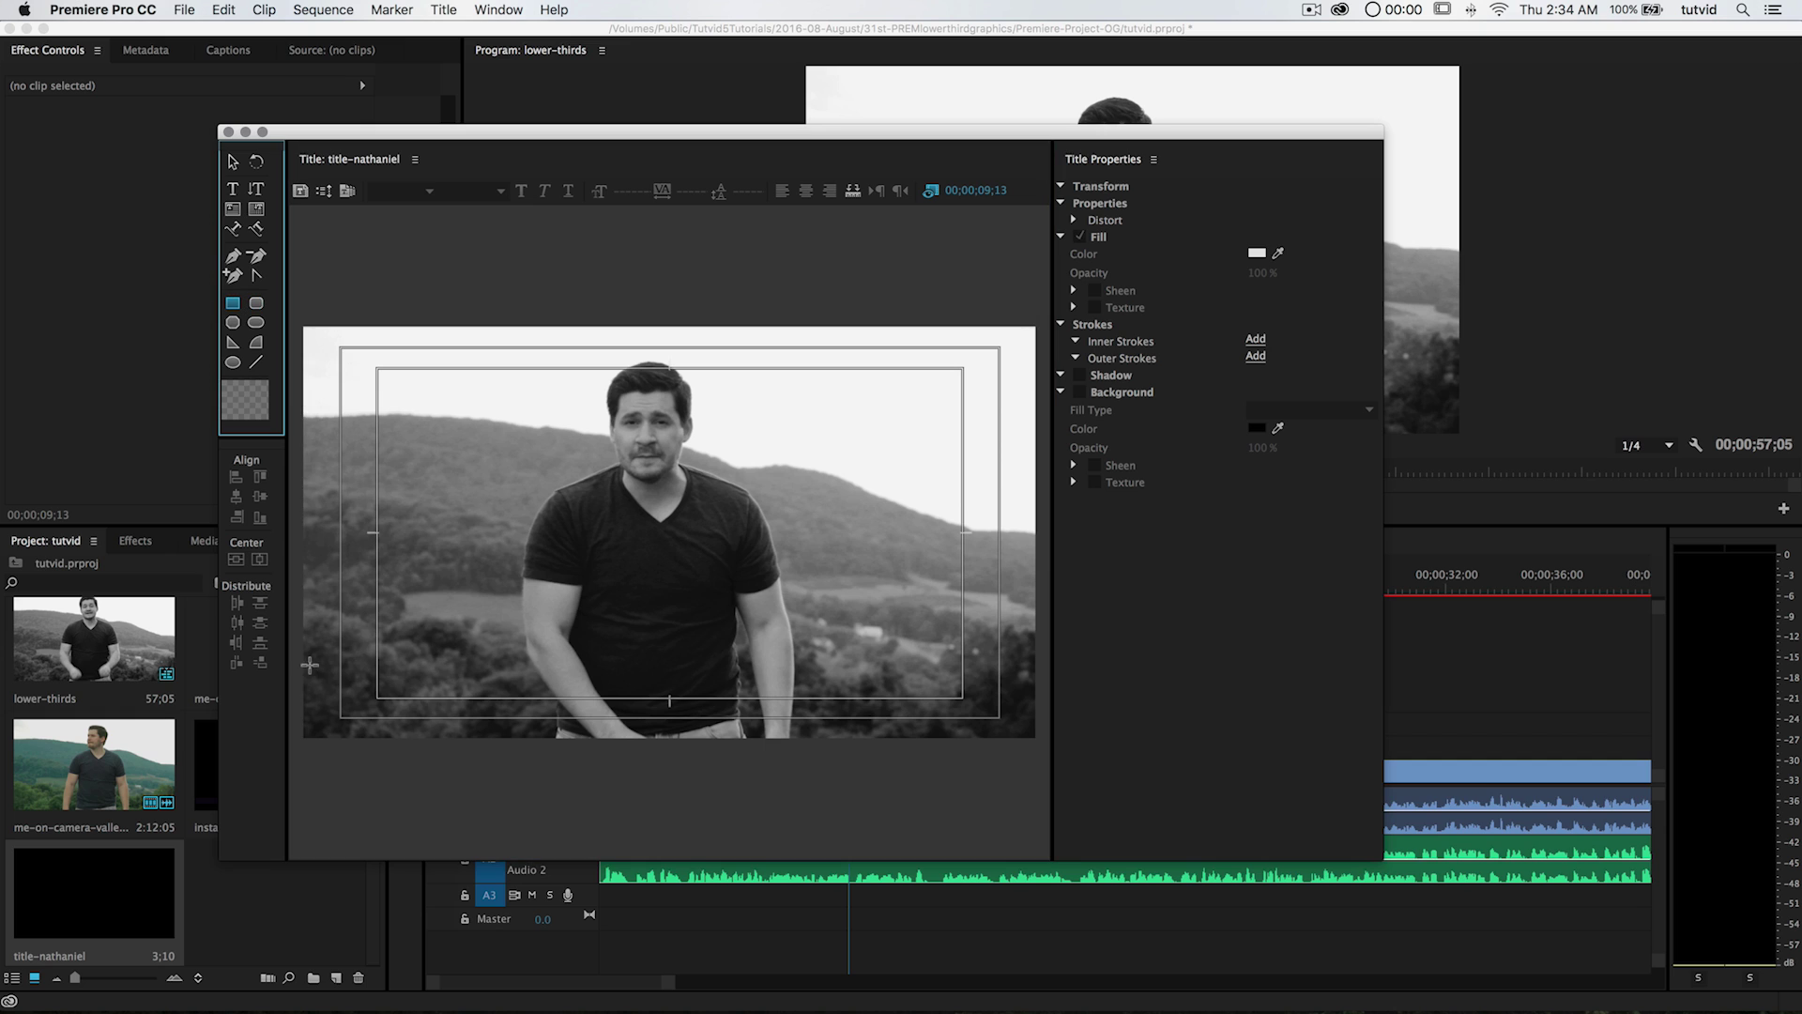
mouse_move(294, 638)
left_mouse_down()
mouse_move(437, 702)
mouse_move(620, 730)
mouse_move(637, 699)
left_mouse_up()
left_click_drag(638, 696, 643, 699)
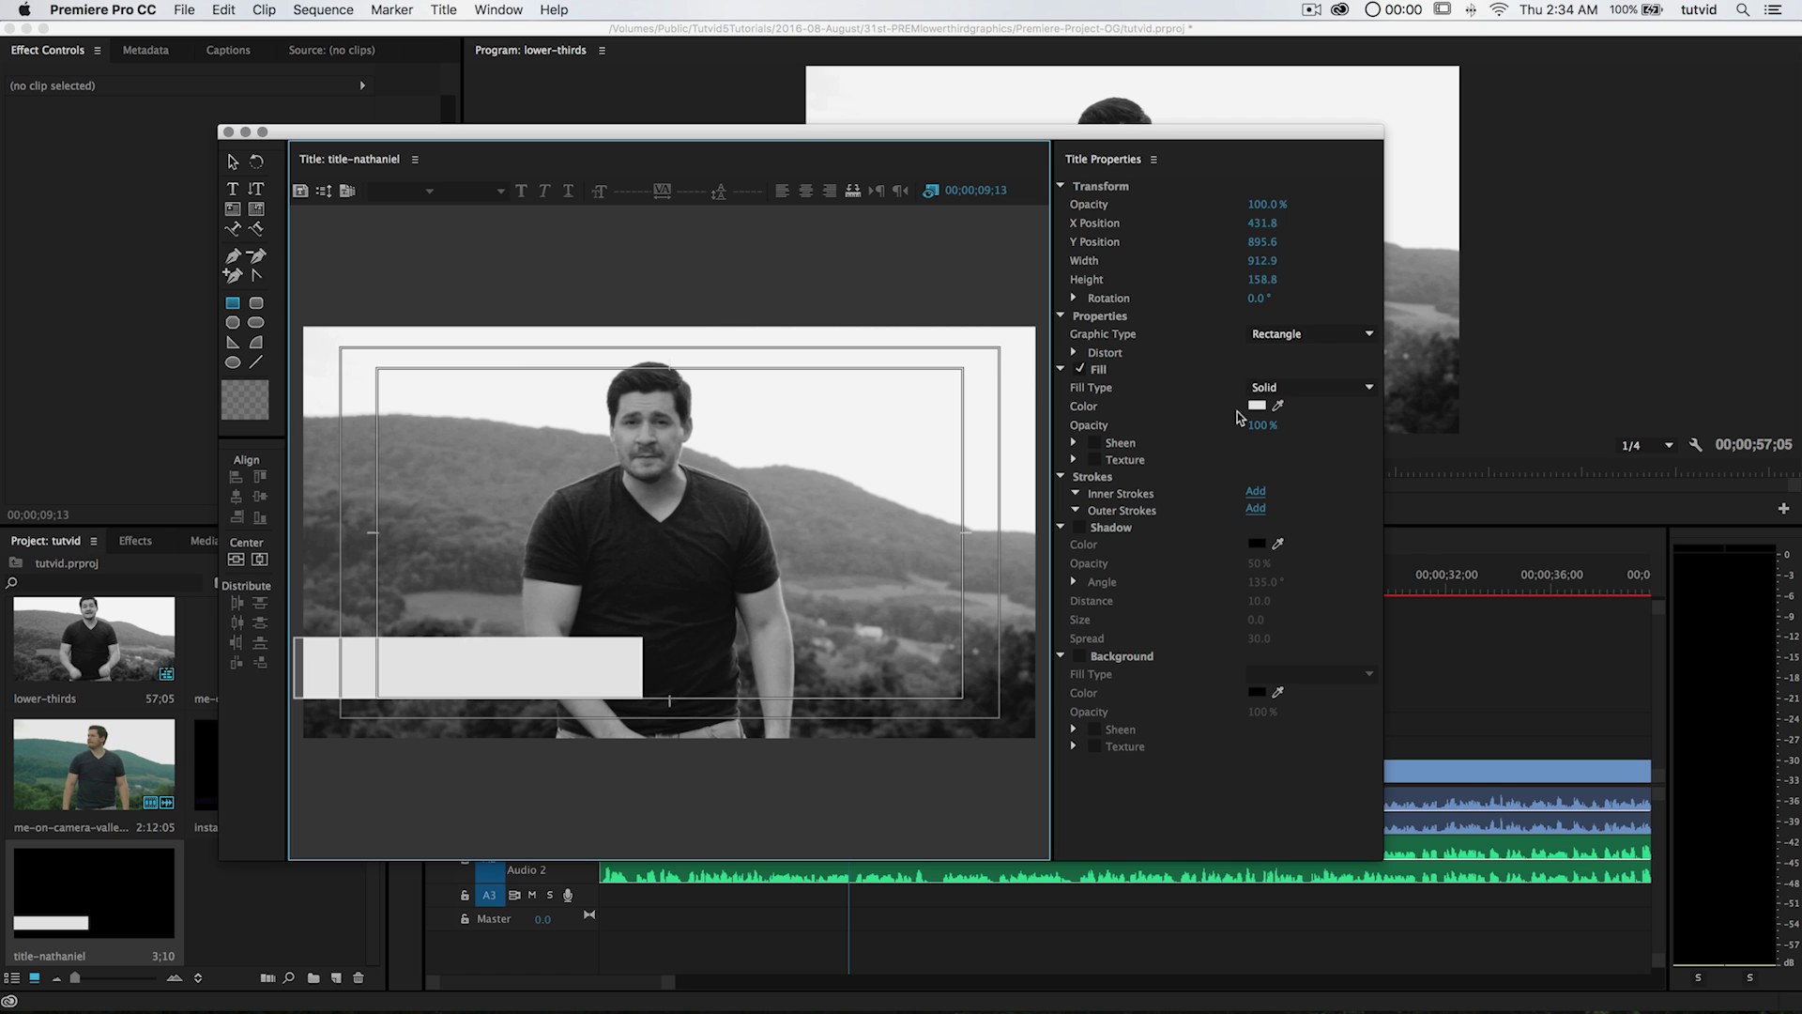
- Give the bar a solid black fill colour
left_click(1312, 387)
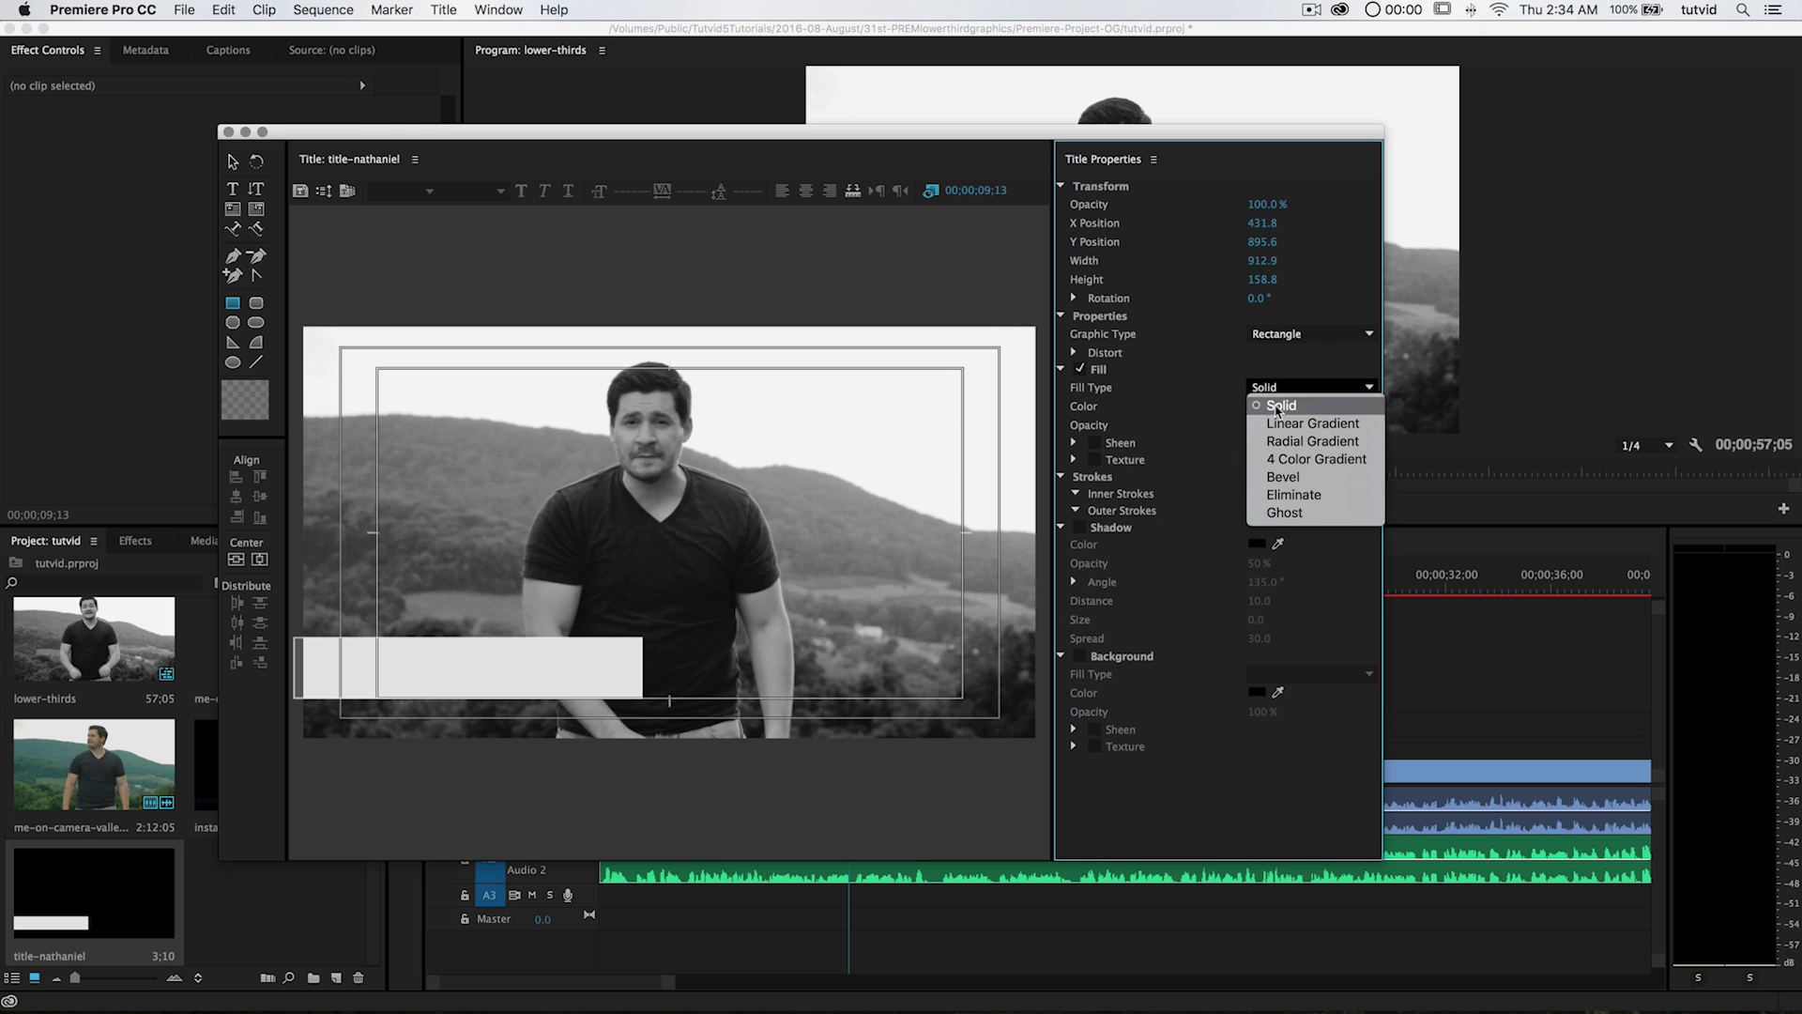
left_click(1288, 407)
left_click(1256, 407)
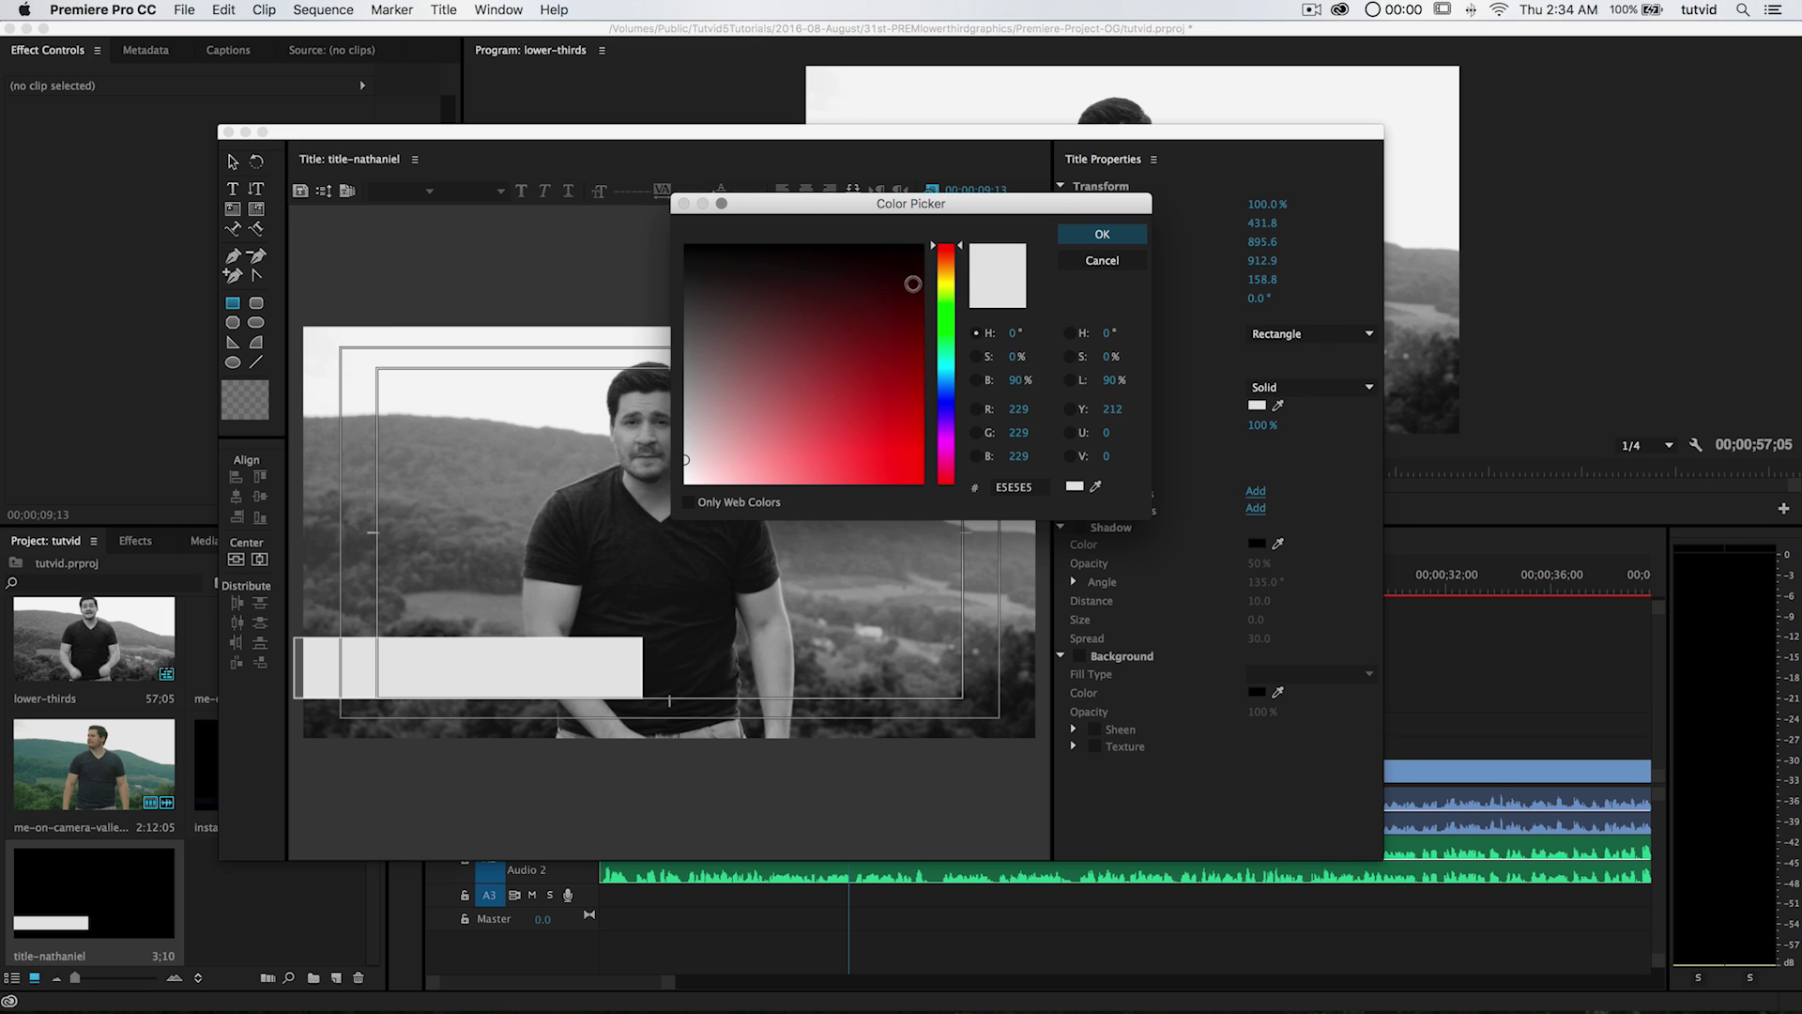
left_click_drag(912, 283, 926, 243)
left_click(1103, 235)
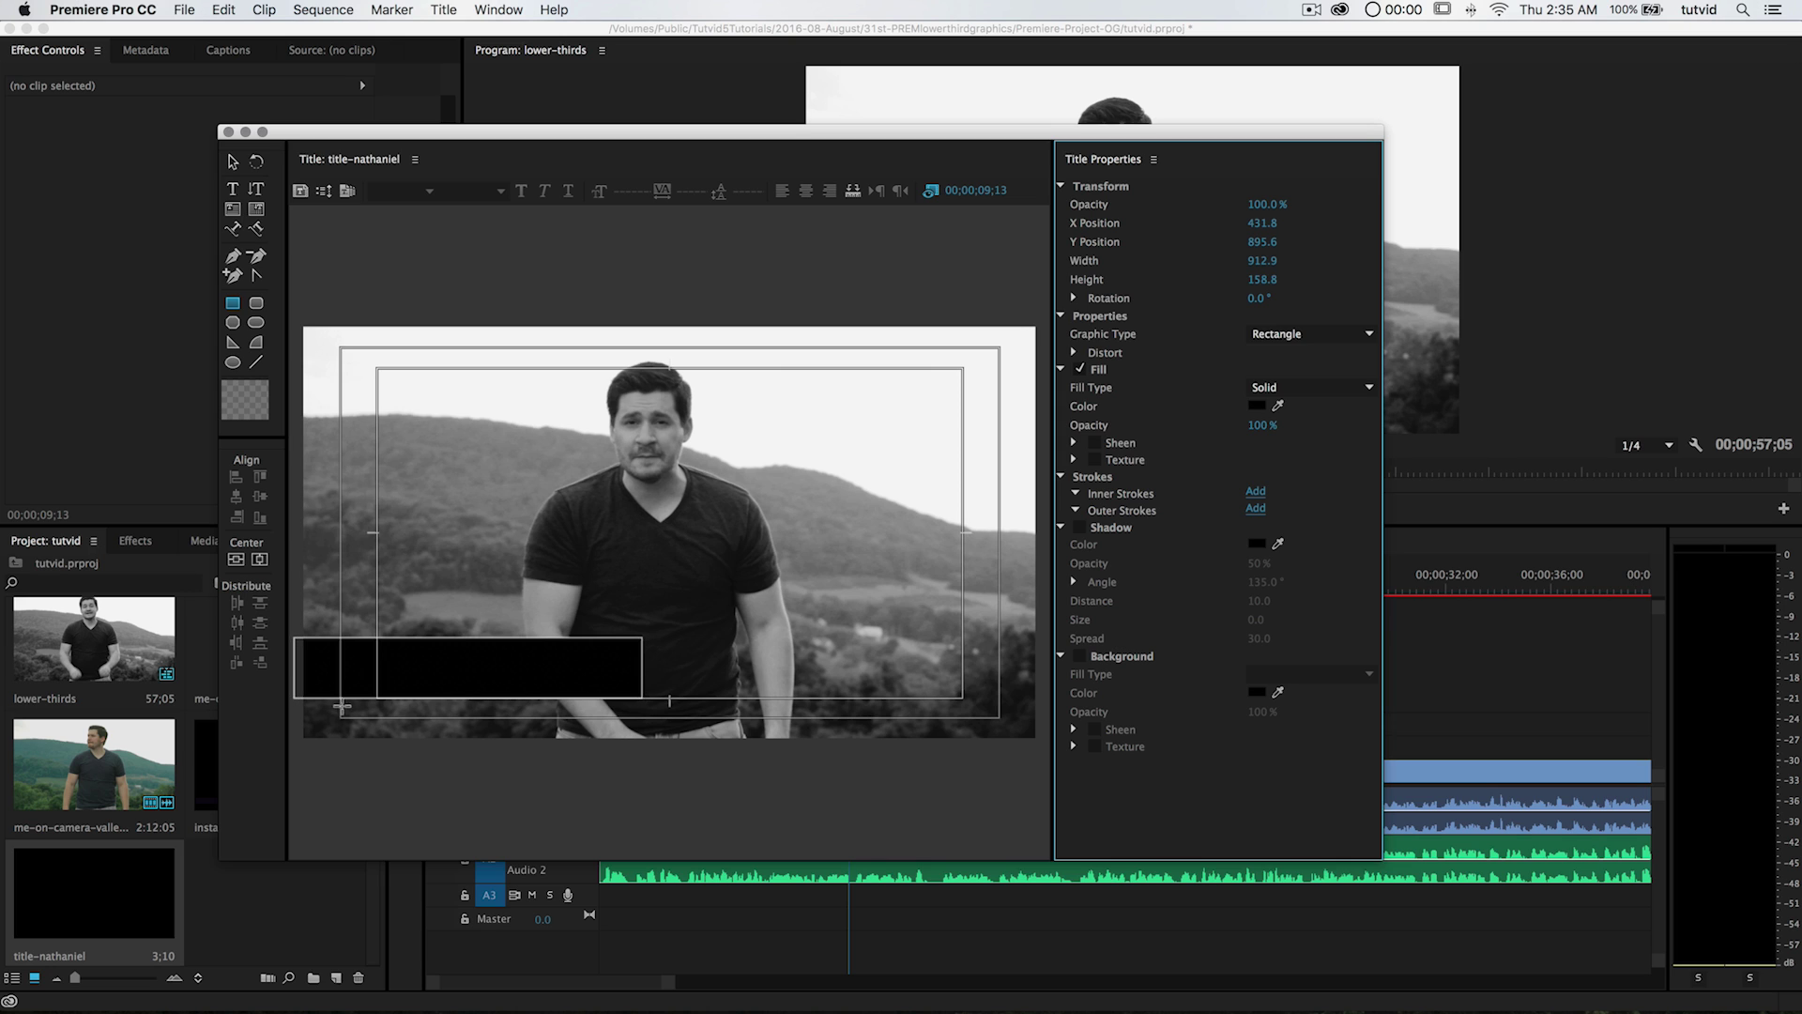
- Add a text box with the speaker's full name and nudge it up and left
left_click(233, 190)
left_click(635, 507)
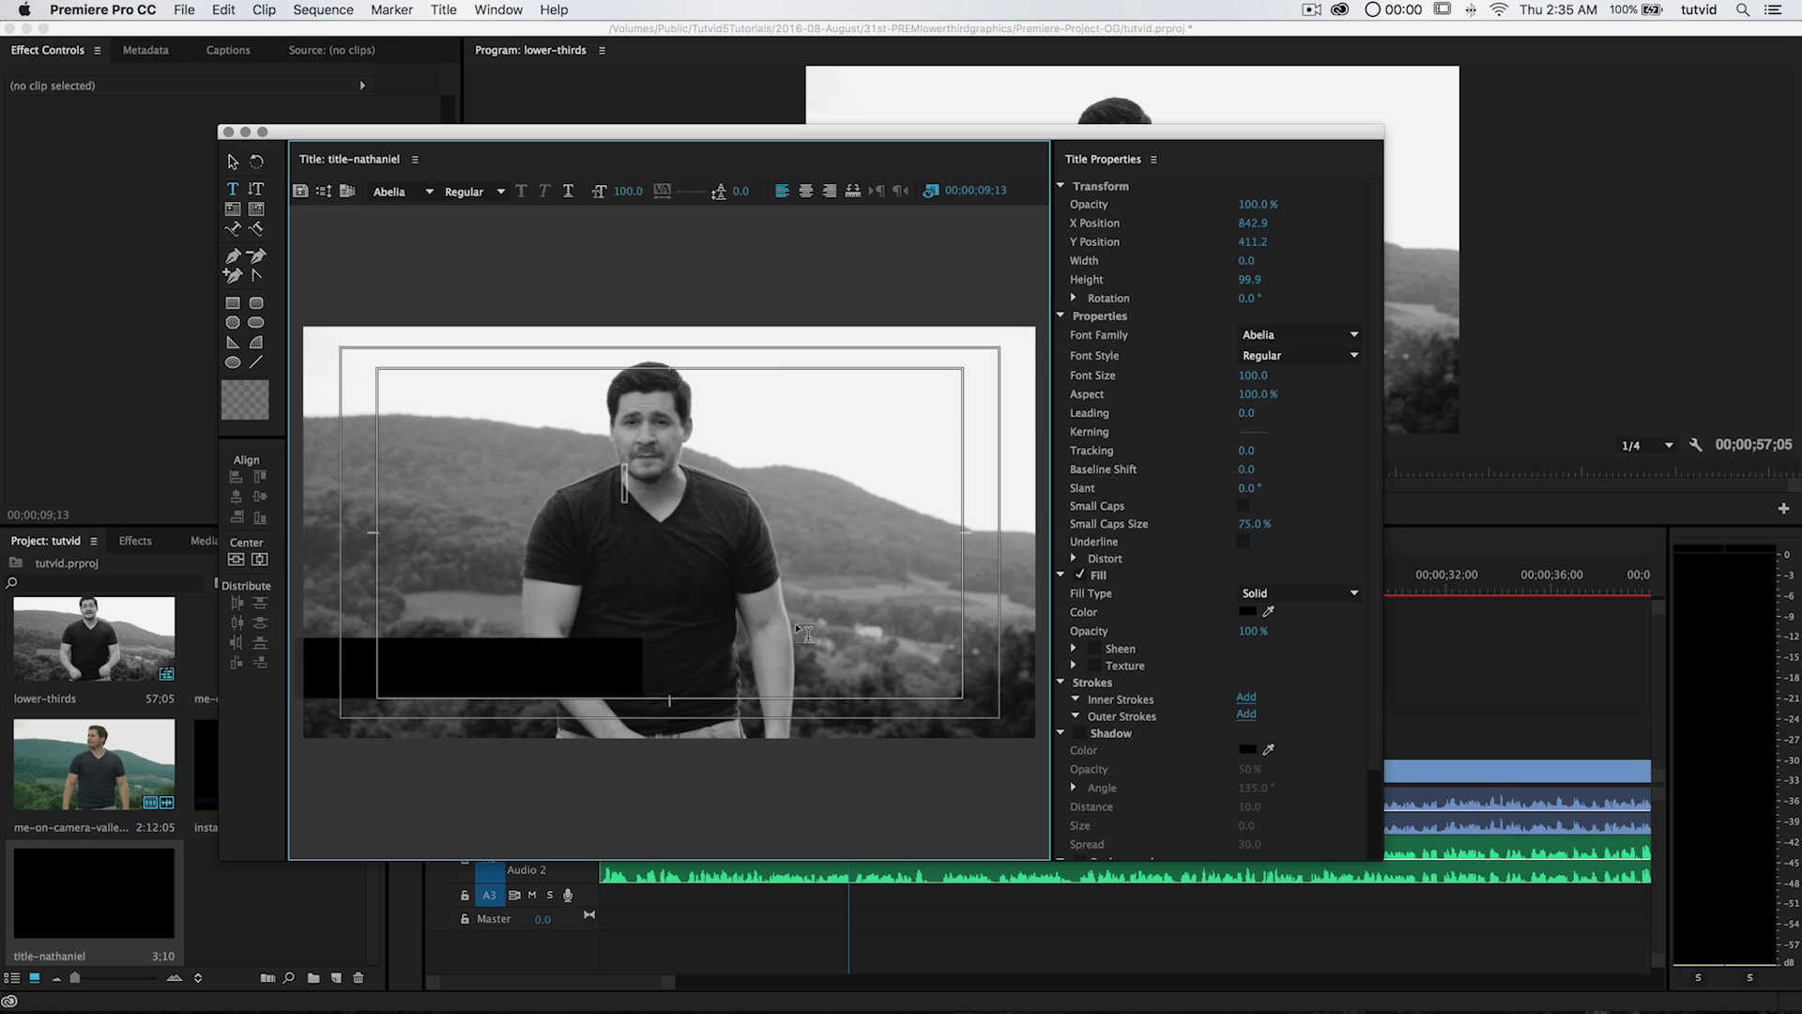
type("NATHANIEL DODSON")
left_click(233, 162)
left_click_drag(941, 475, 882, 468)
- Set the name's font to Bebas Neue Bold and shift it right
left_click(431, 189)
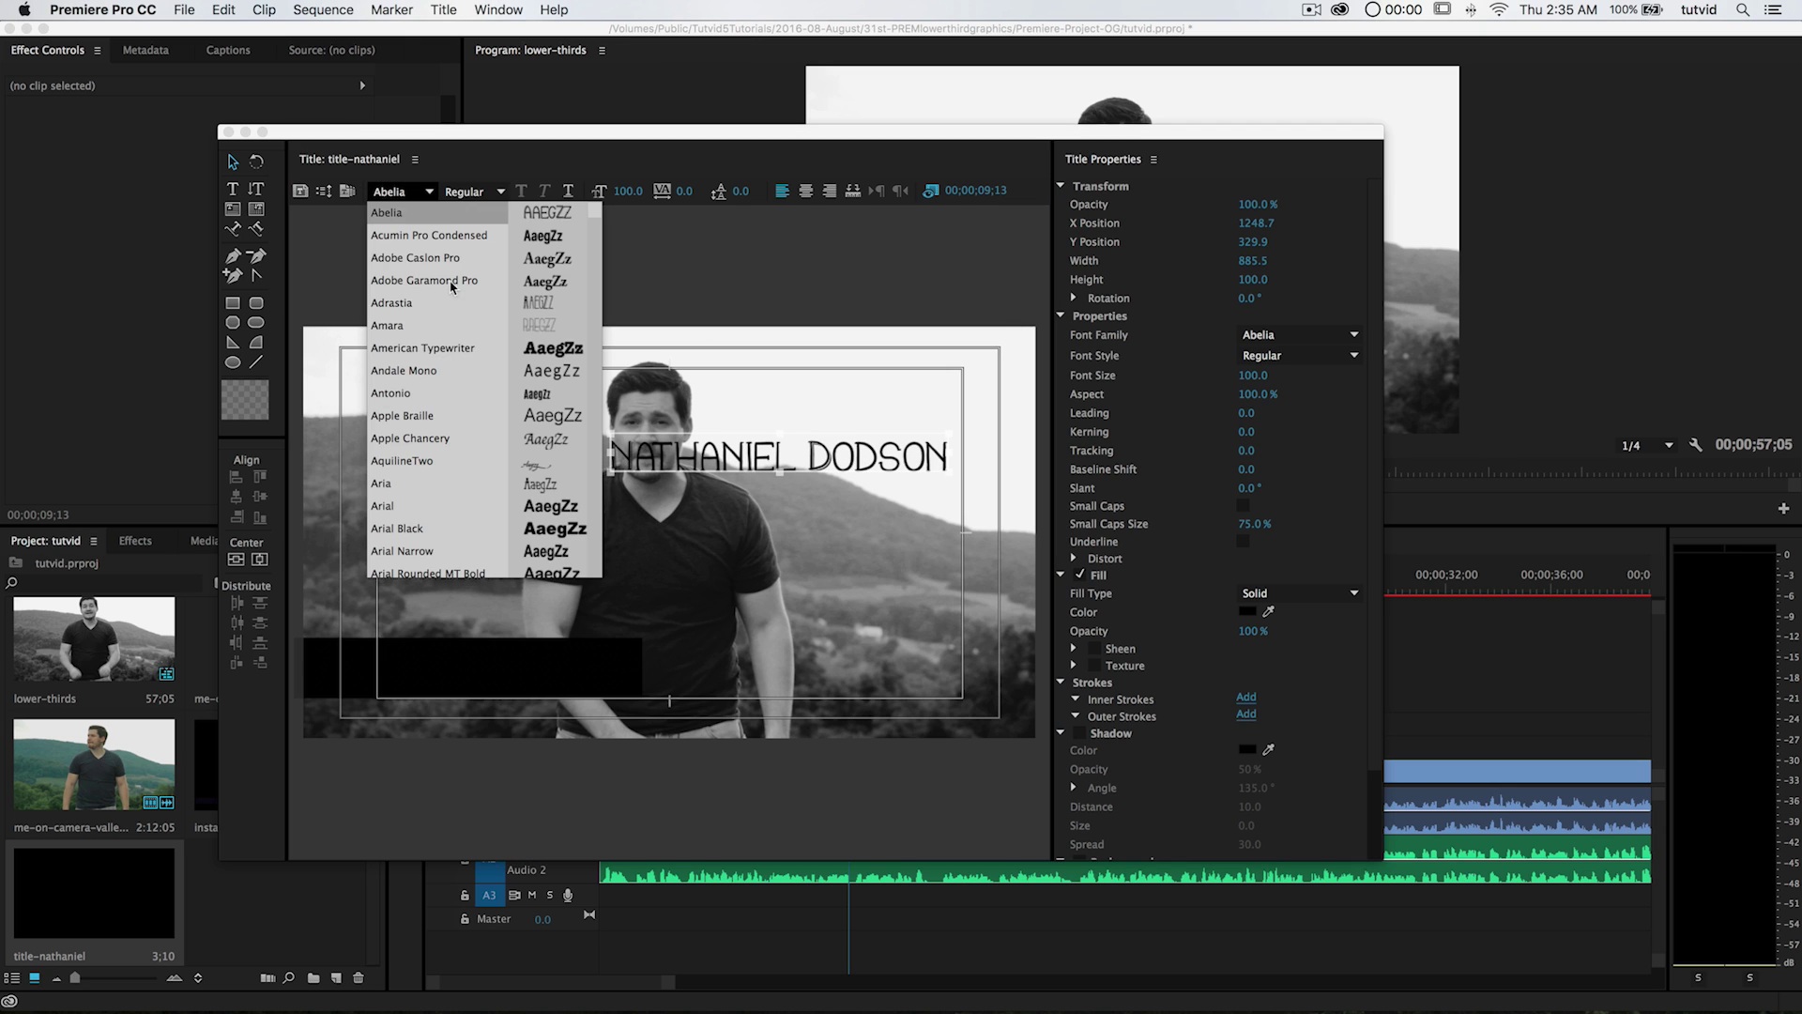
scroll(448, 451, "down", 10)
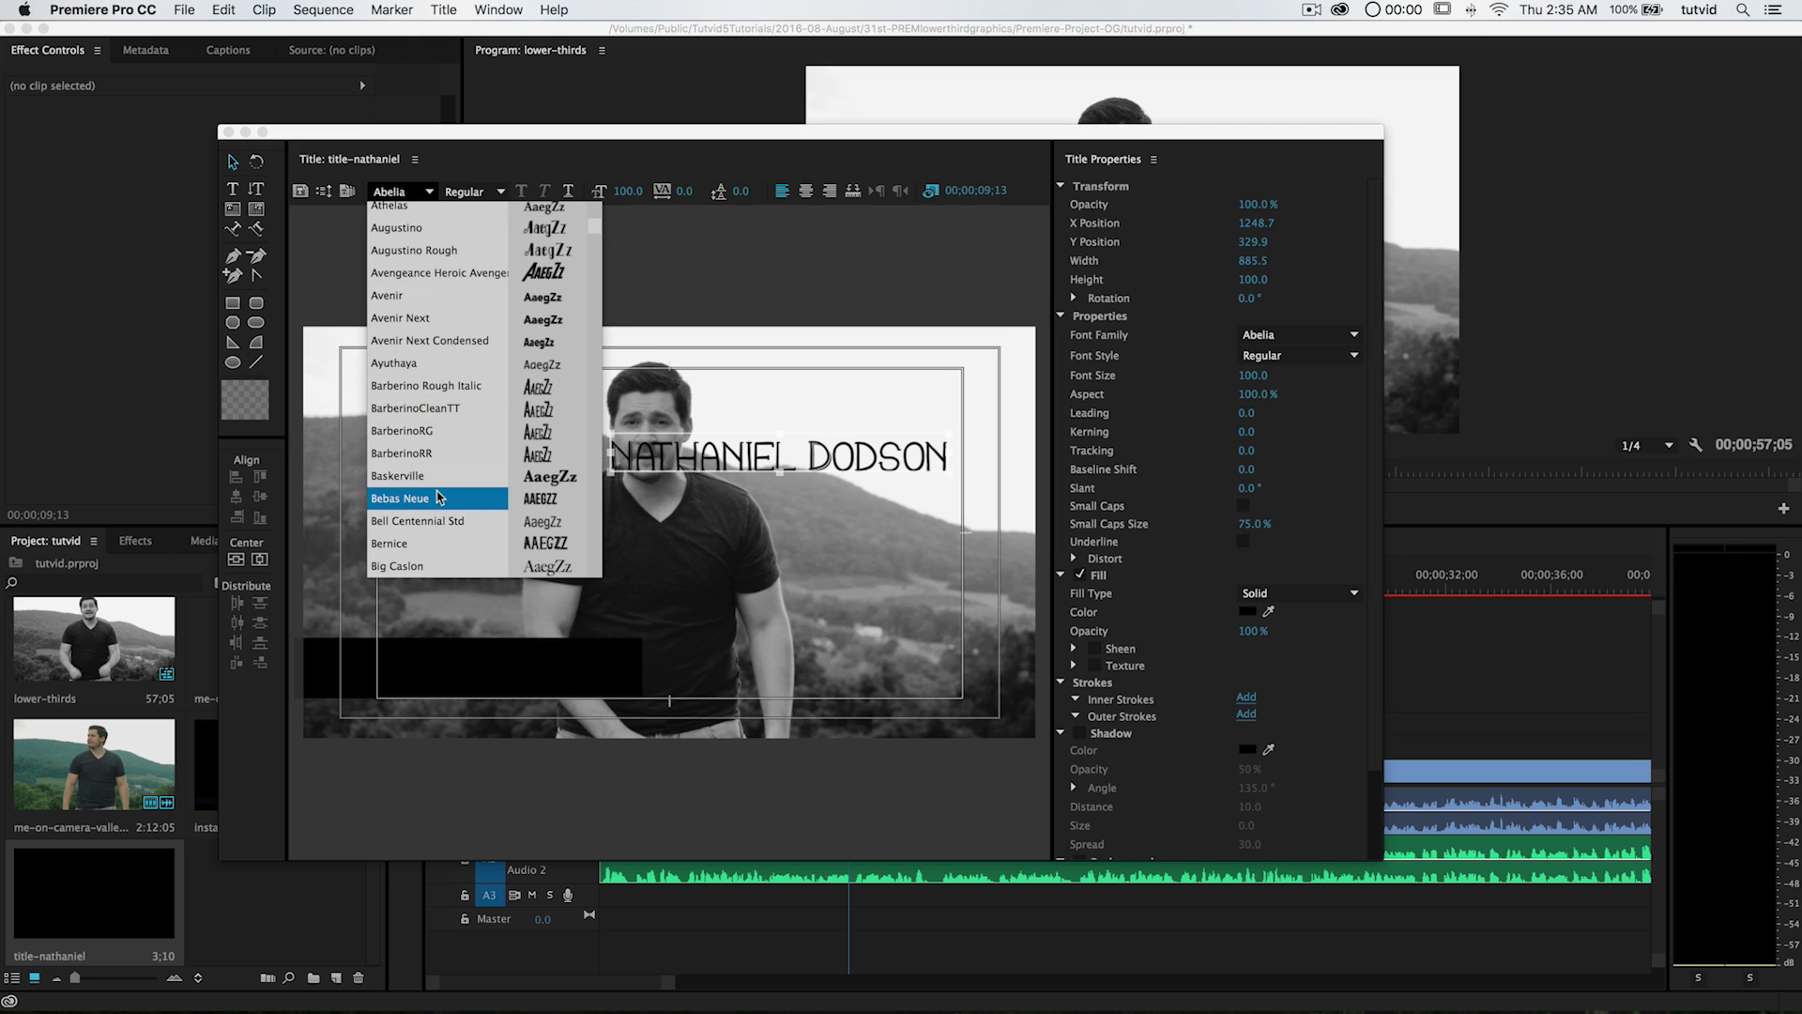
left_click(417, 499)
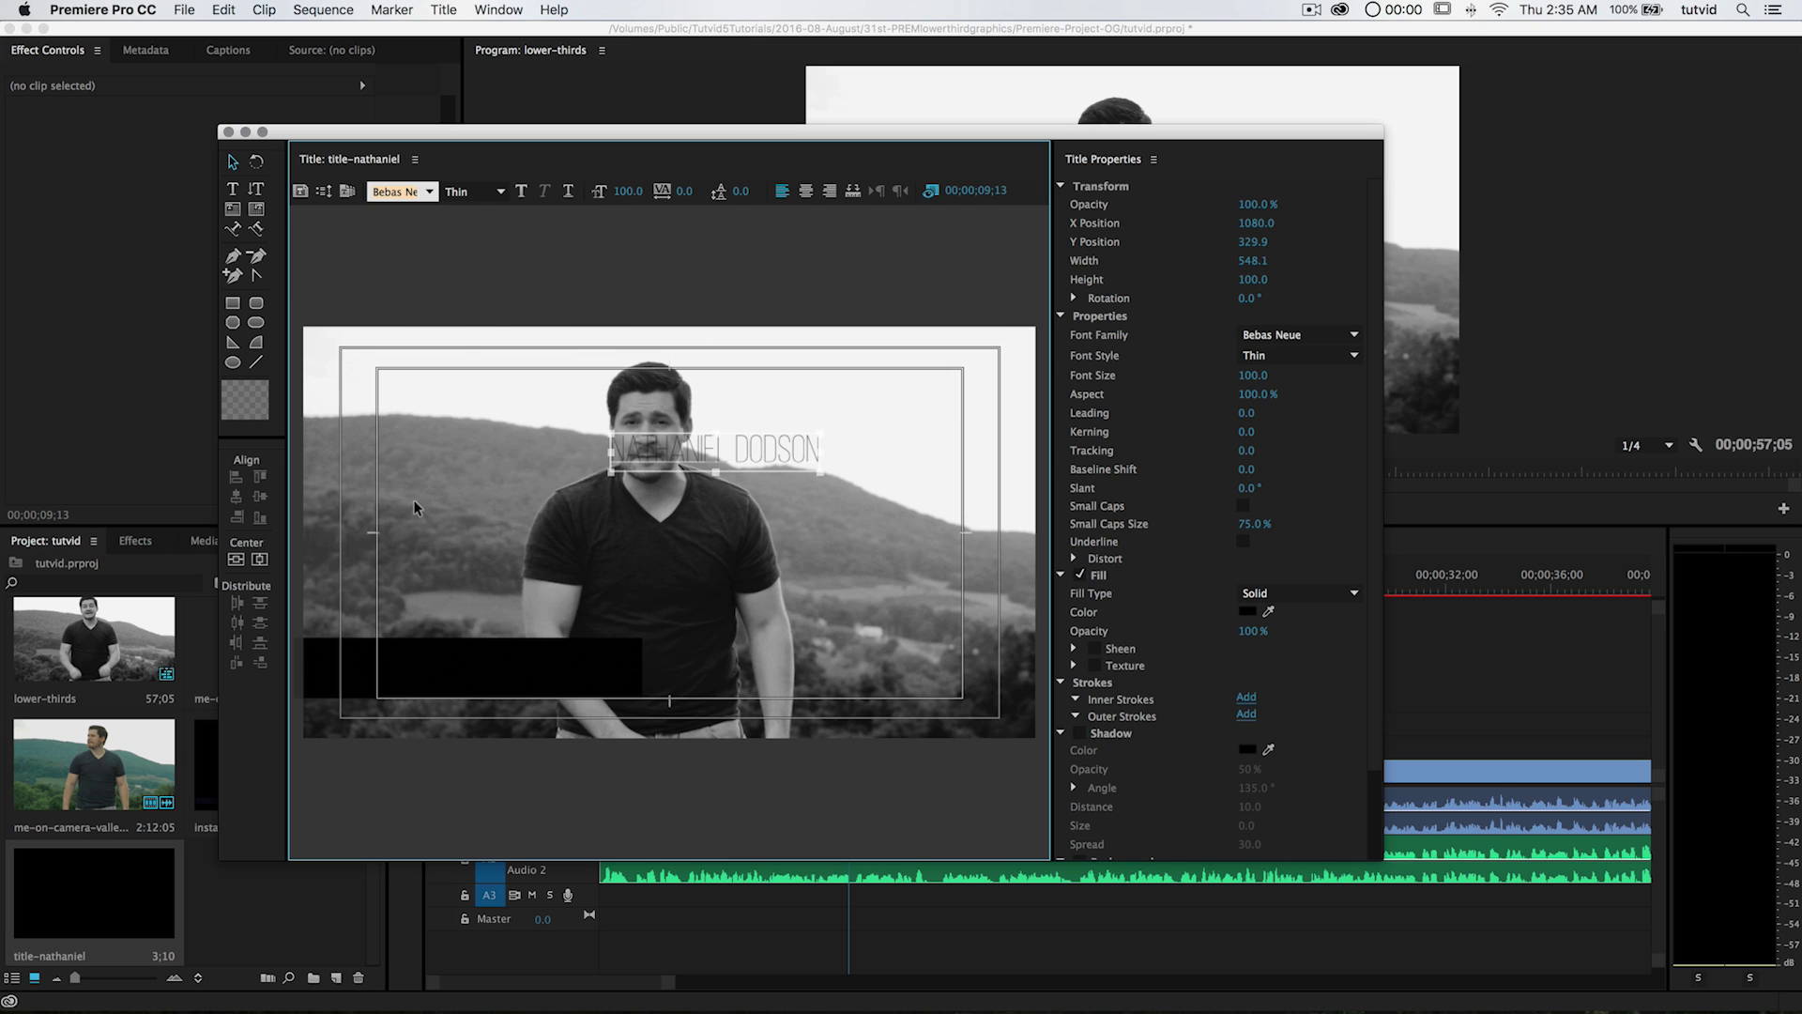
left_click(474, 191)
left_click(487, 226)
left_click_drag(763, 458, 874, 449)
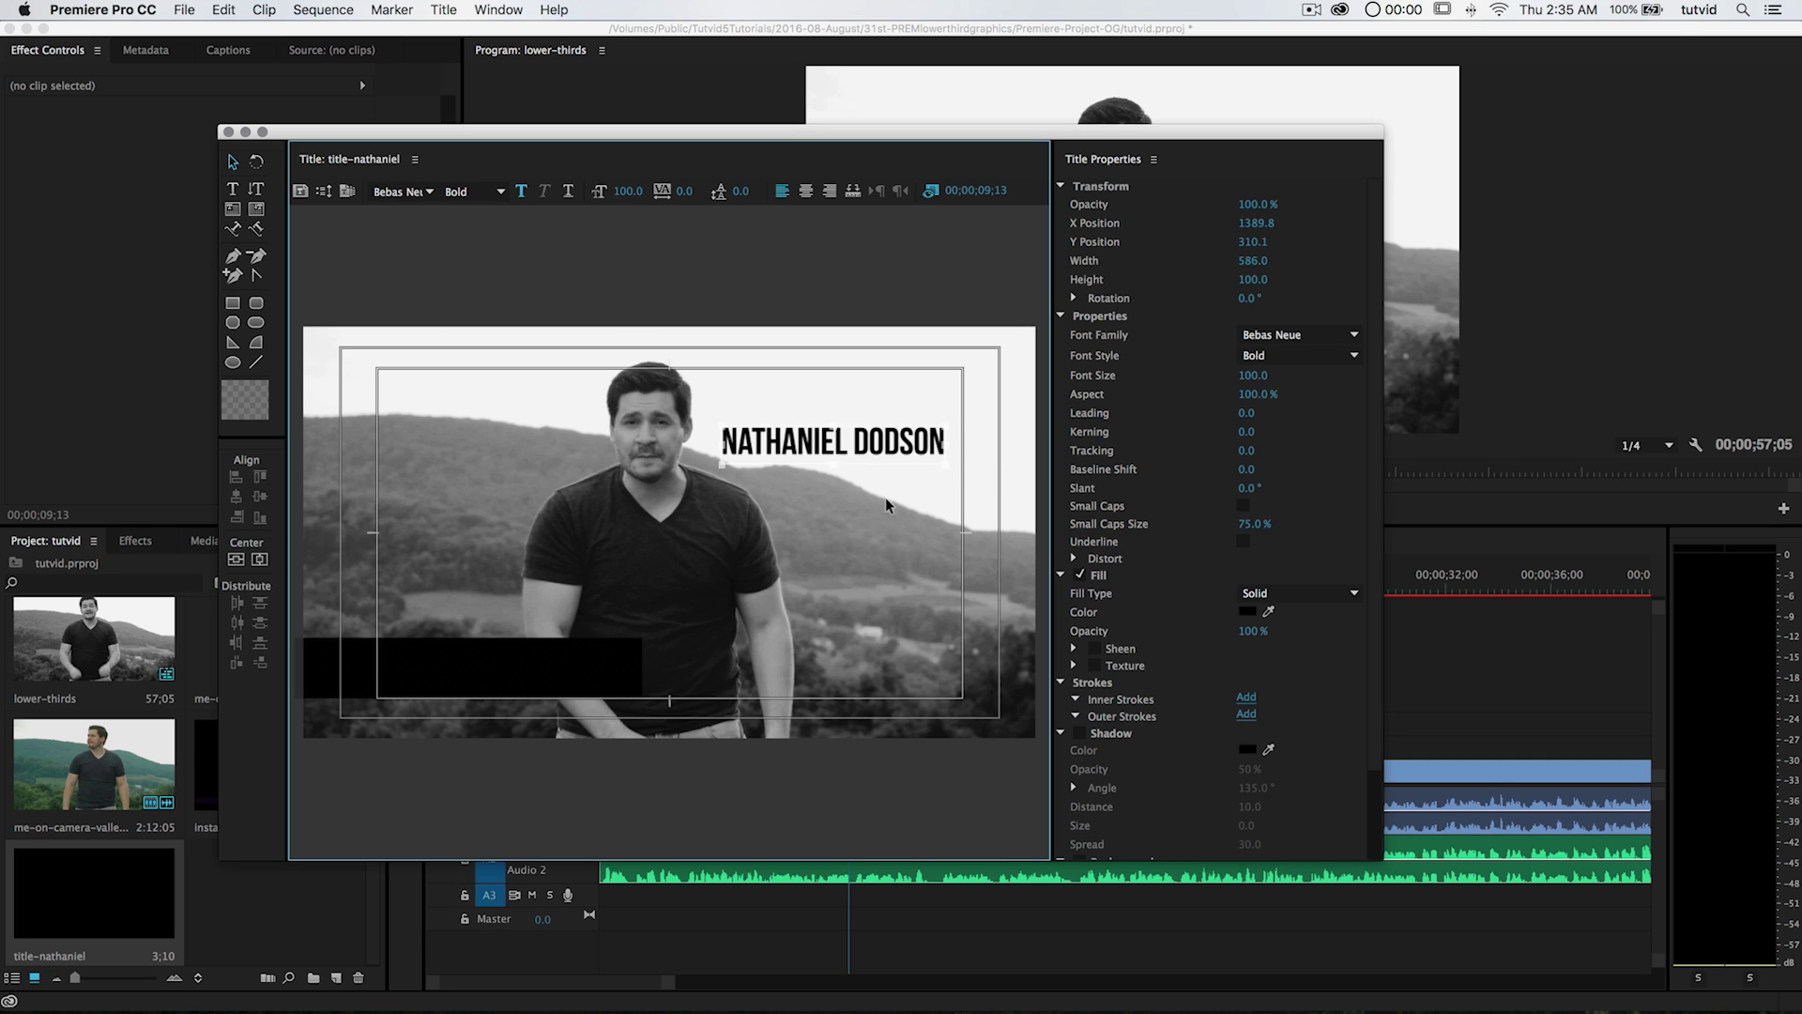
- Make the name text white, move it into the black bar, and start a second text box
left_click(1249, 613)
left_click_drag(880, 407, 686, 482)
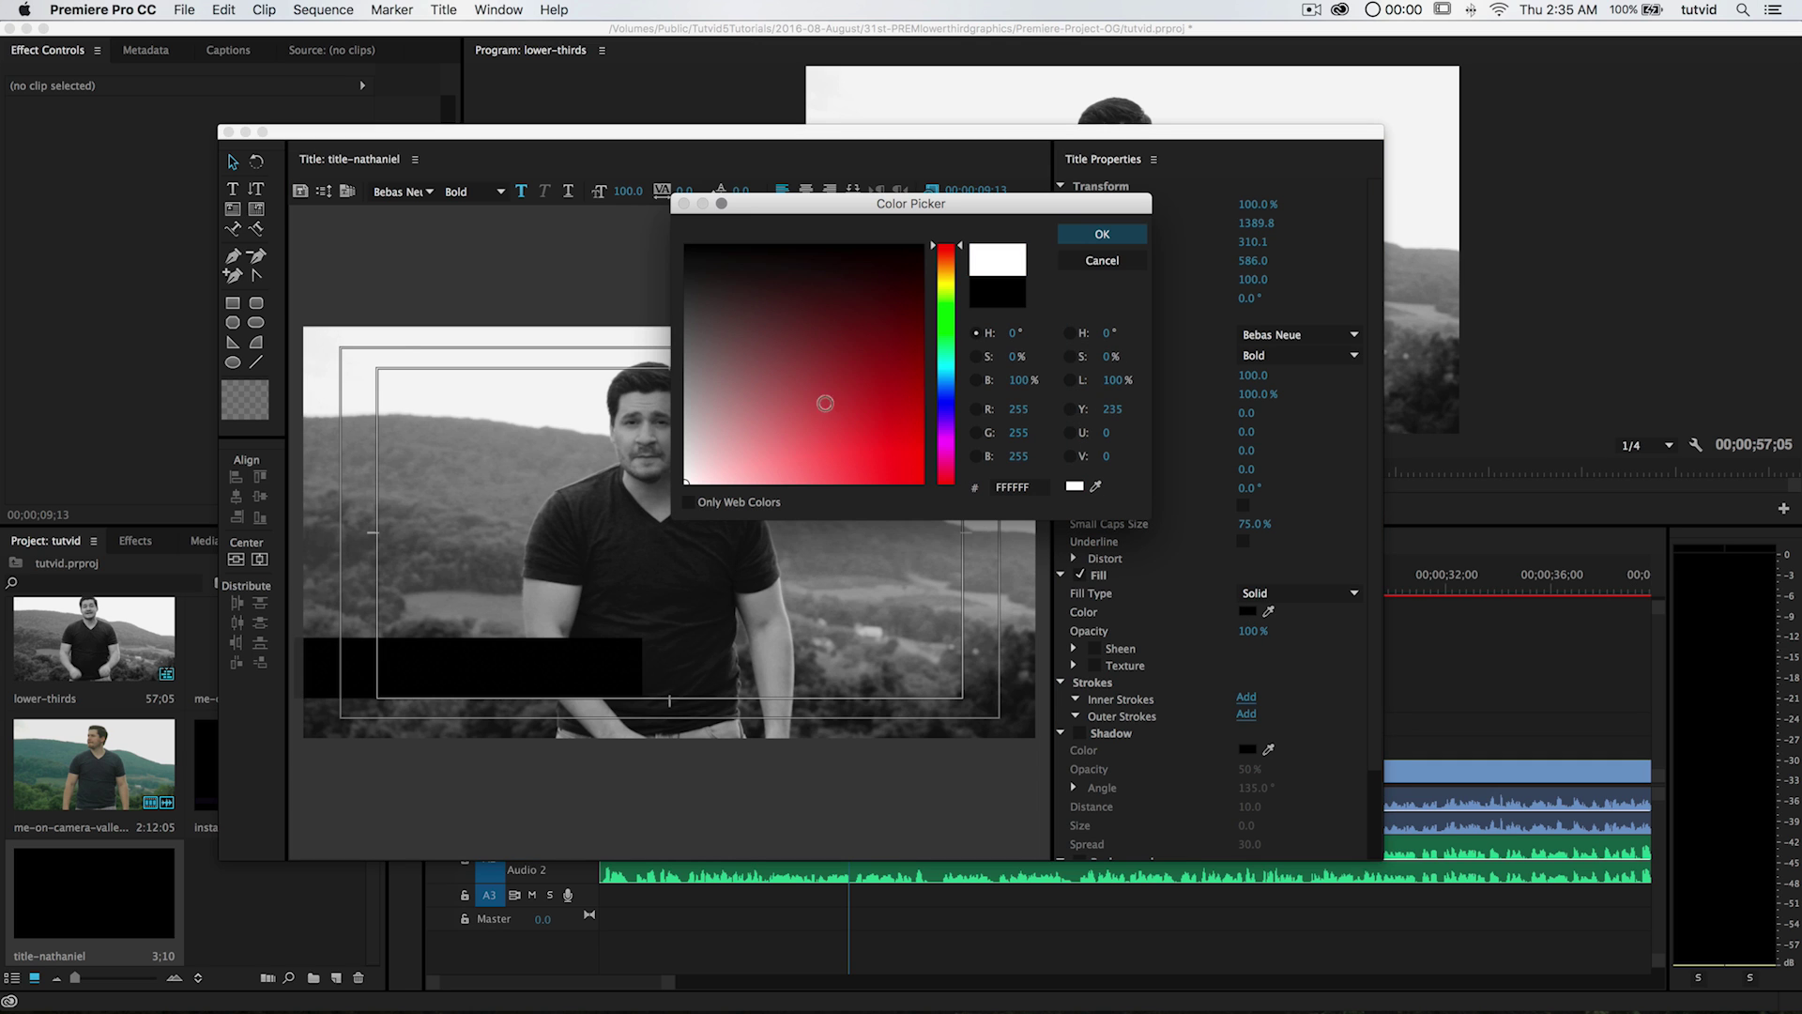
left_click(1130, 235)
left_click_drag(840, 454, 532, 668)
left_click(549, 794)
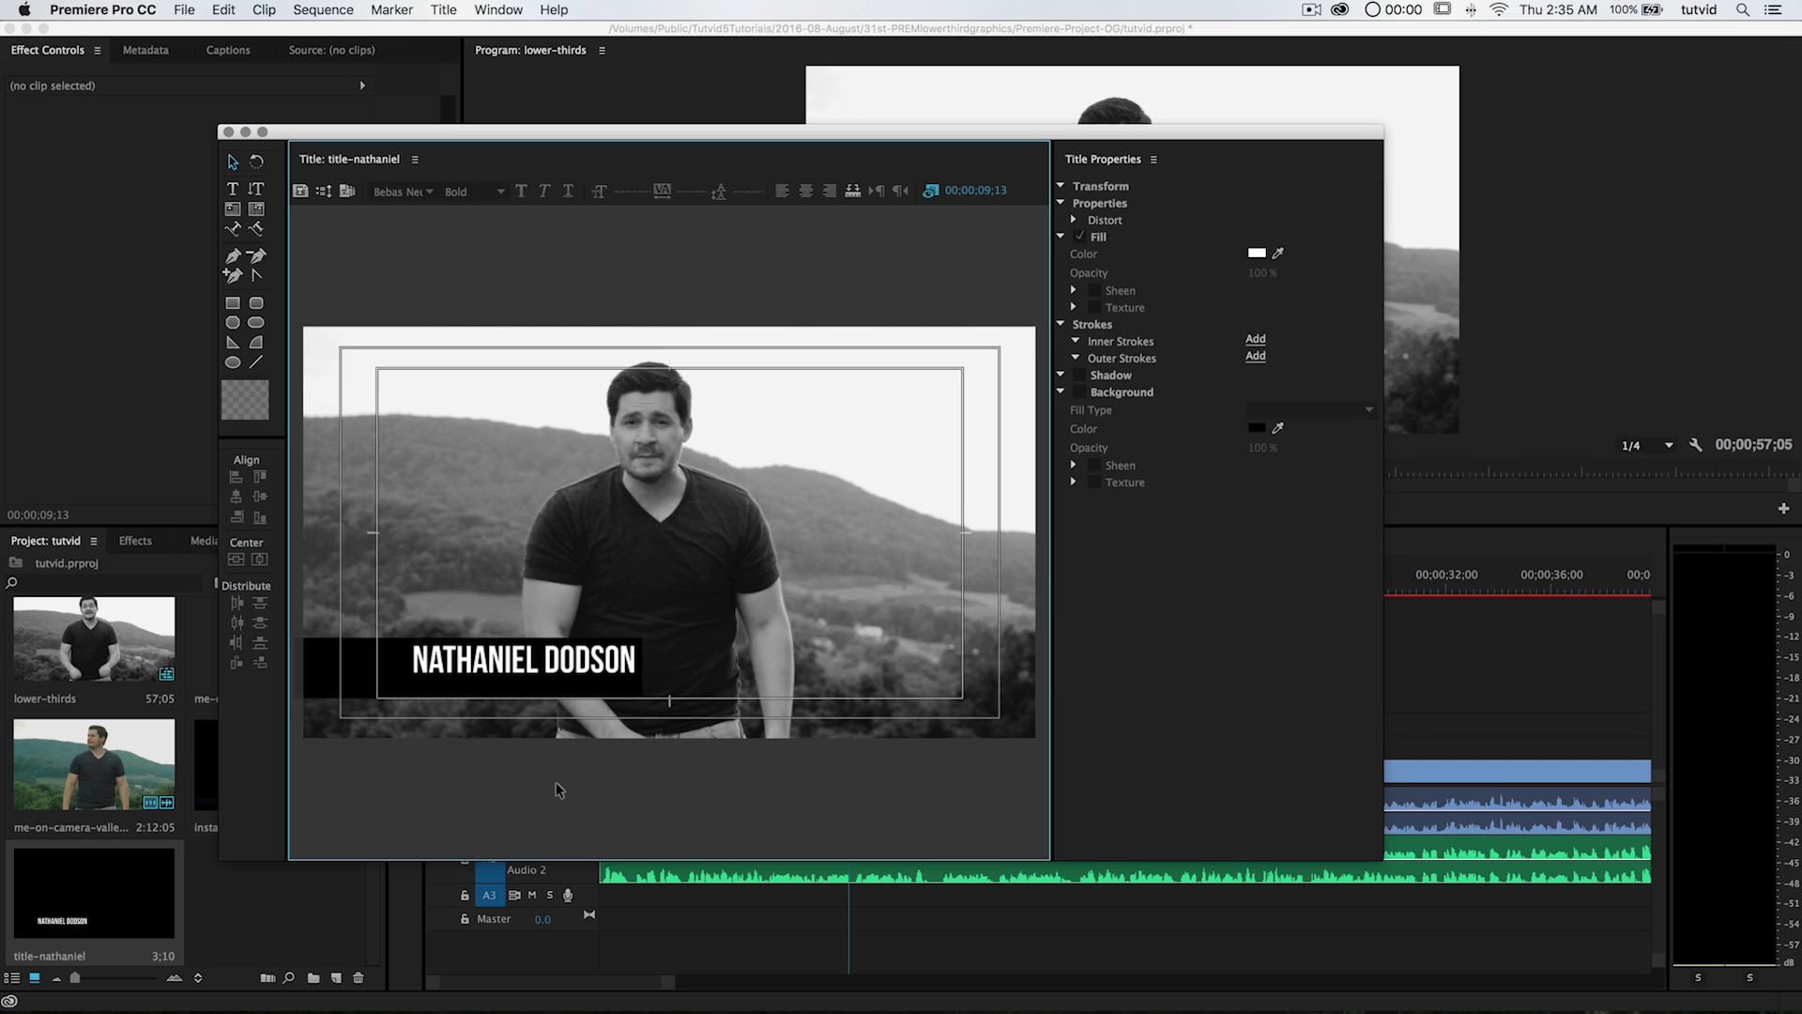
left_click(233, 188)
left_click(784, 538)
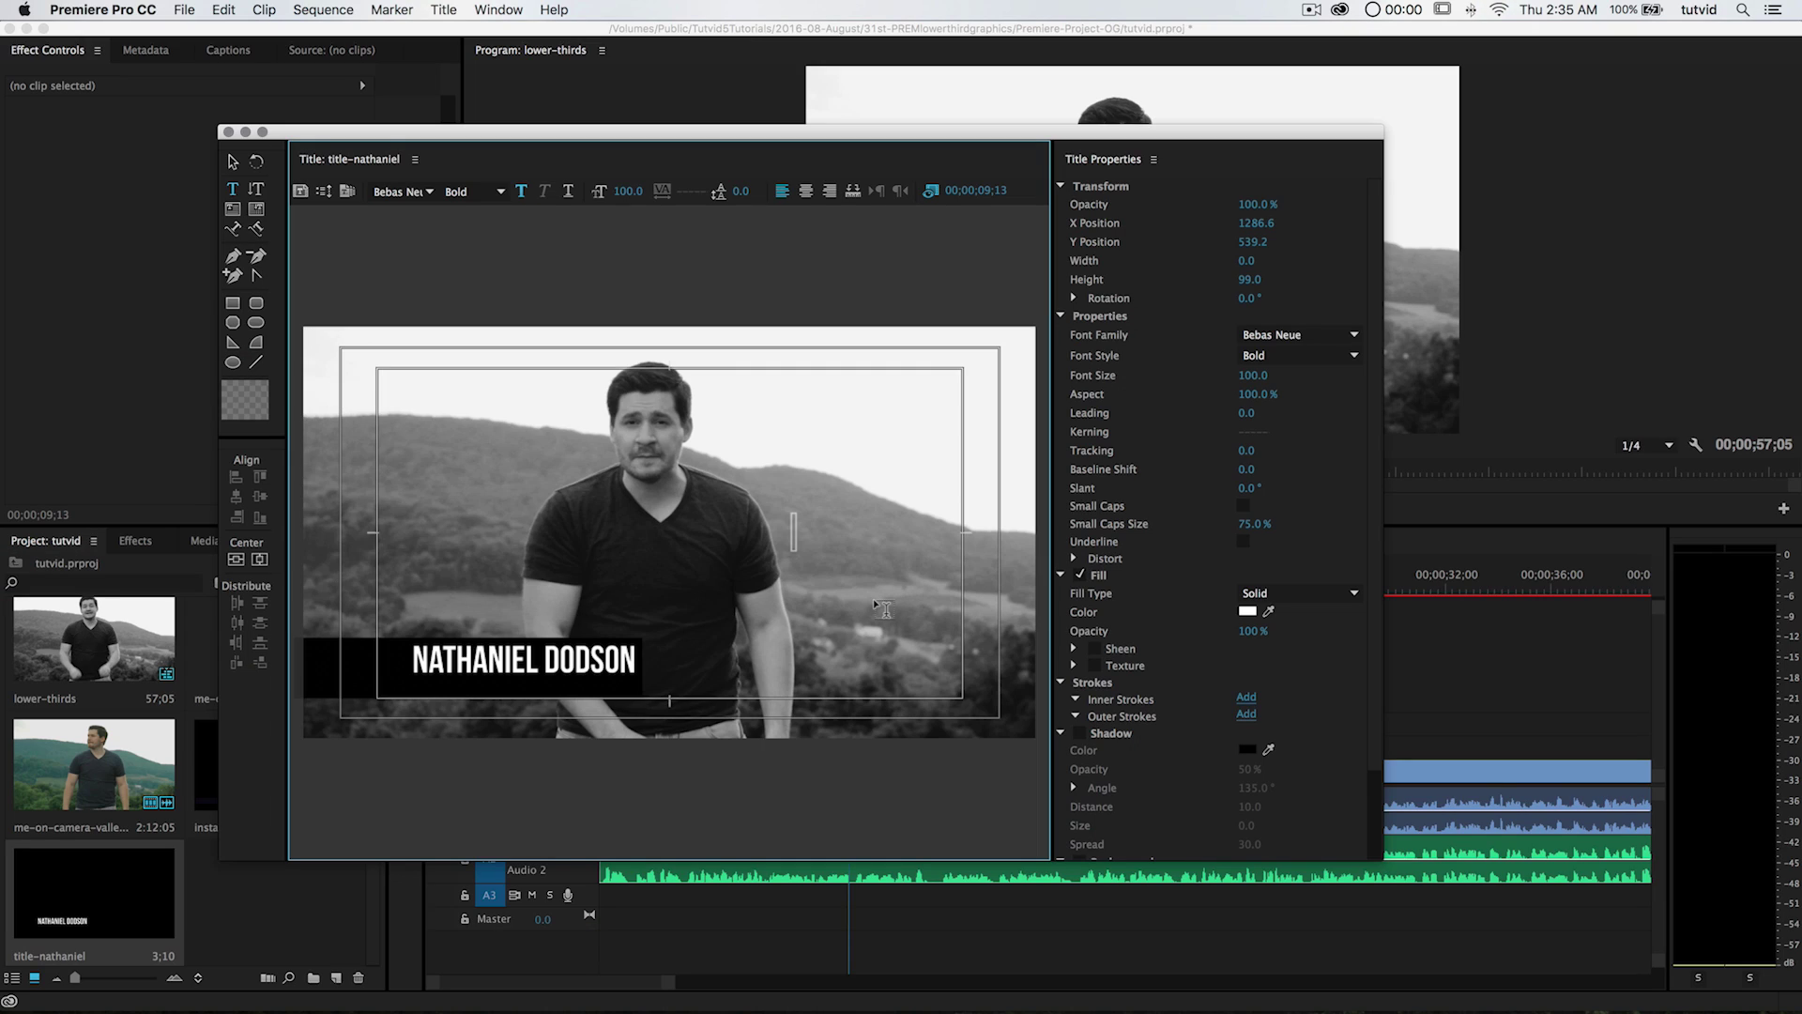
type("@TUTVID")
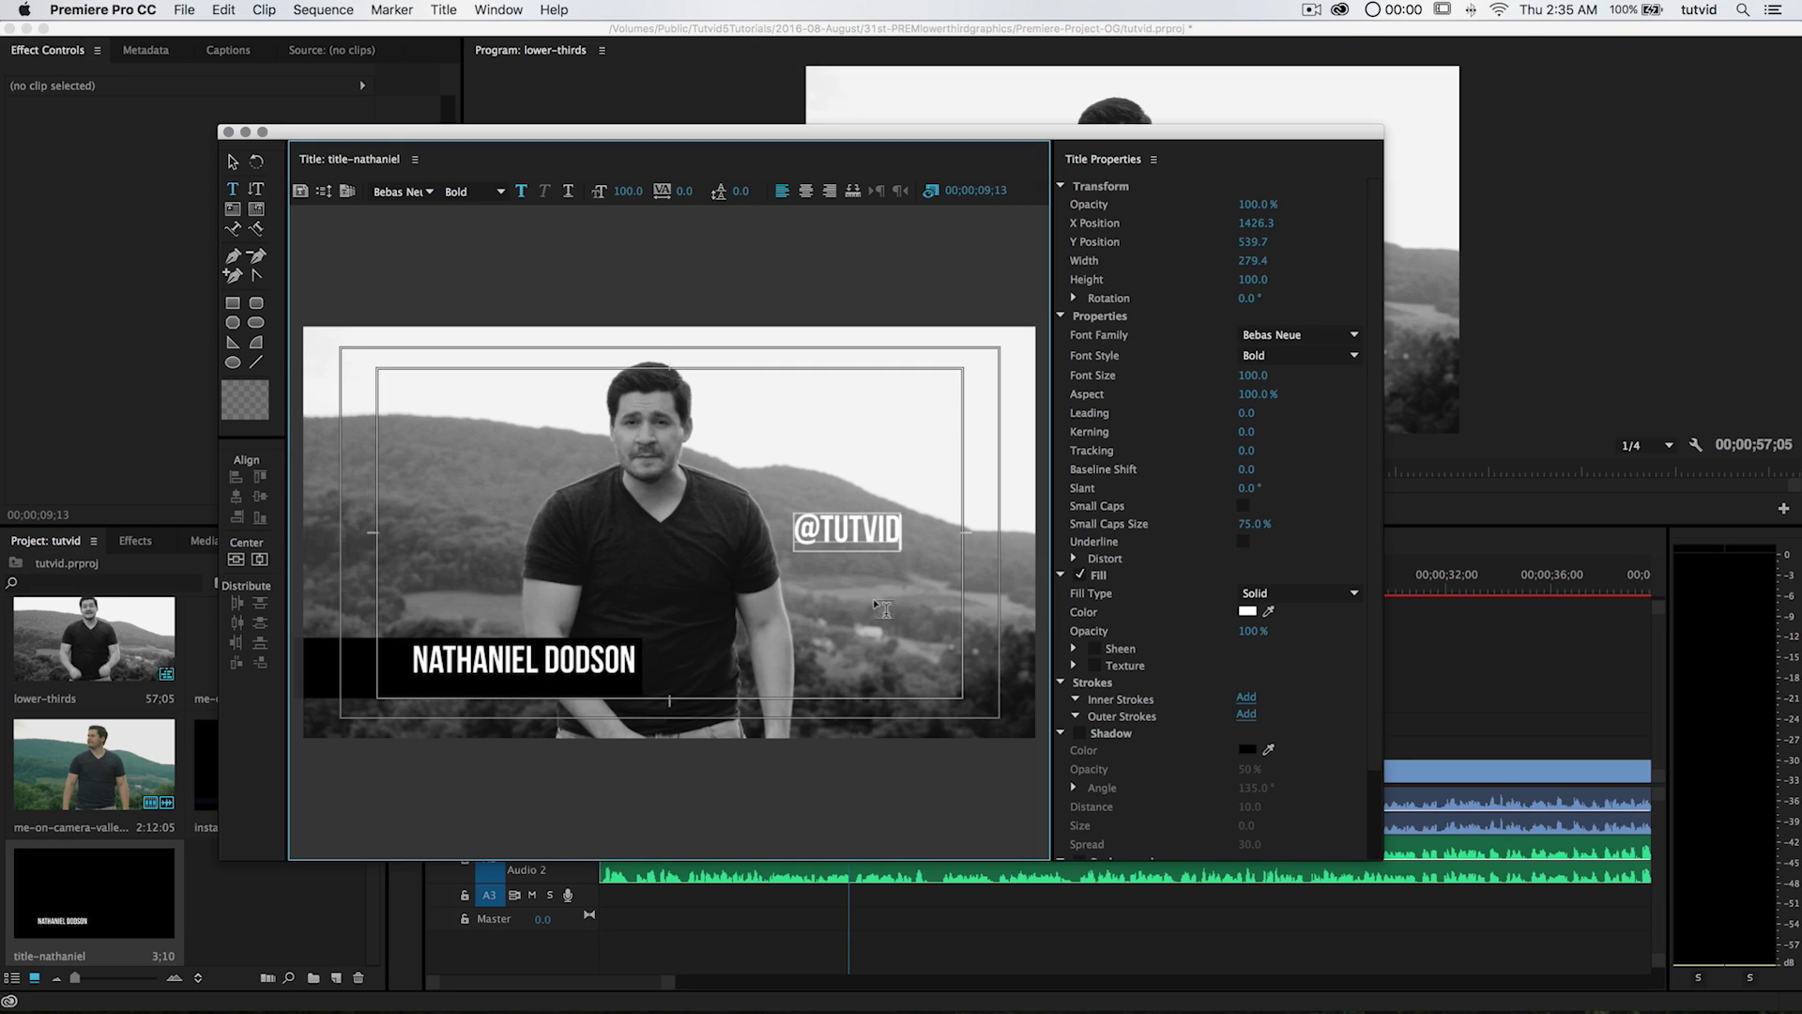
left_click(235, 163)
left_click_drag(883, 544, 810, 543)
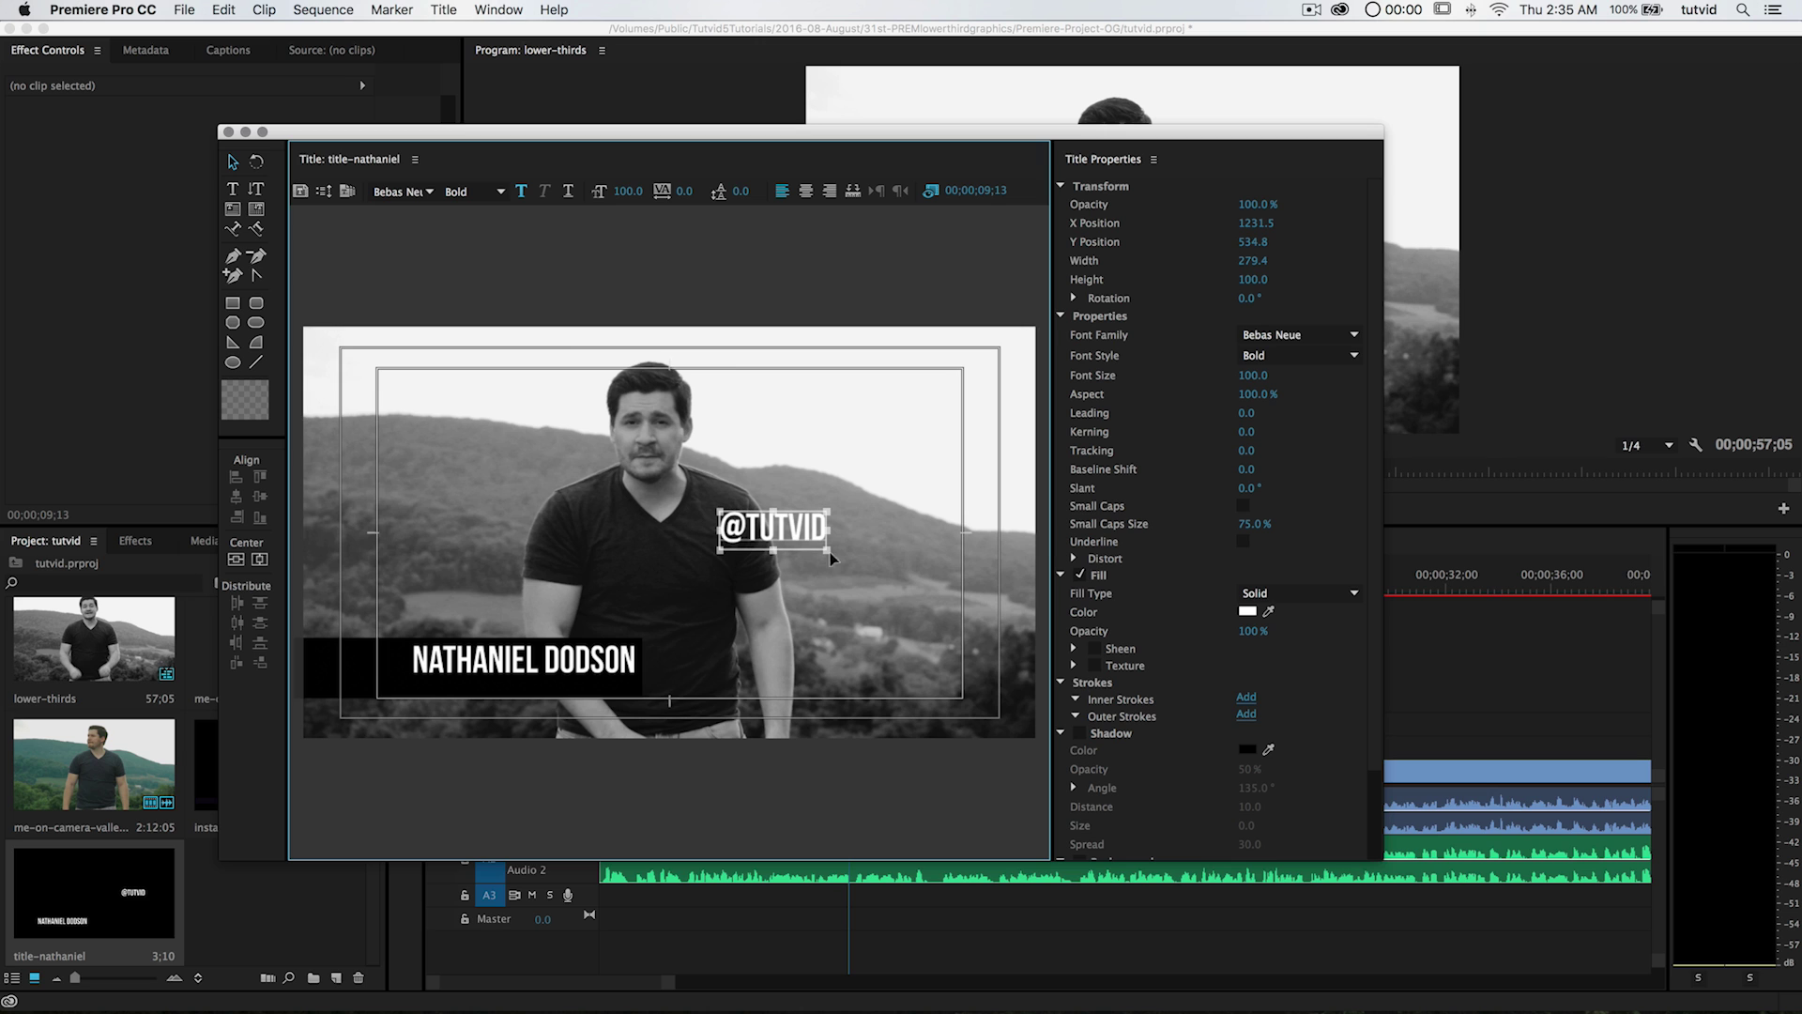
left_click(402, 191)
scroll(446, 429, "down", 10)
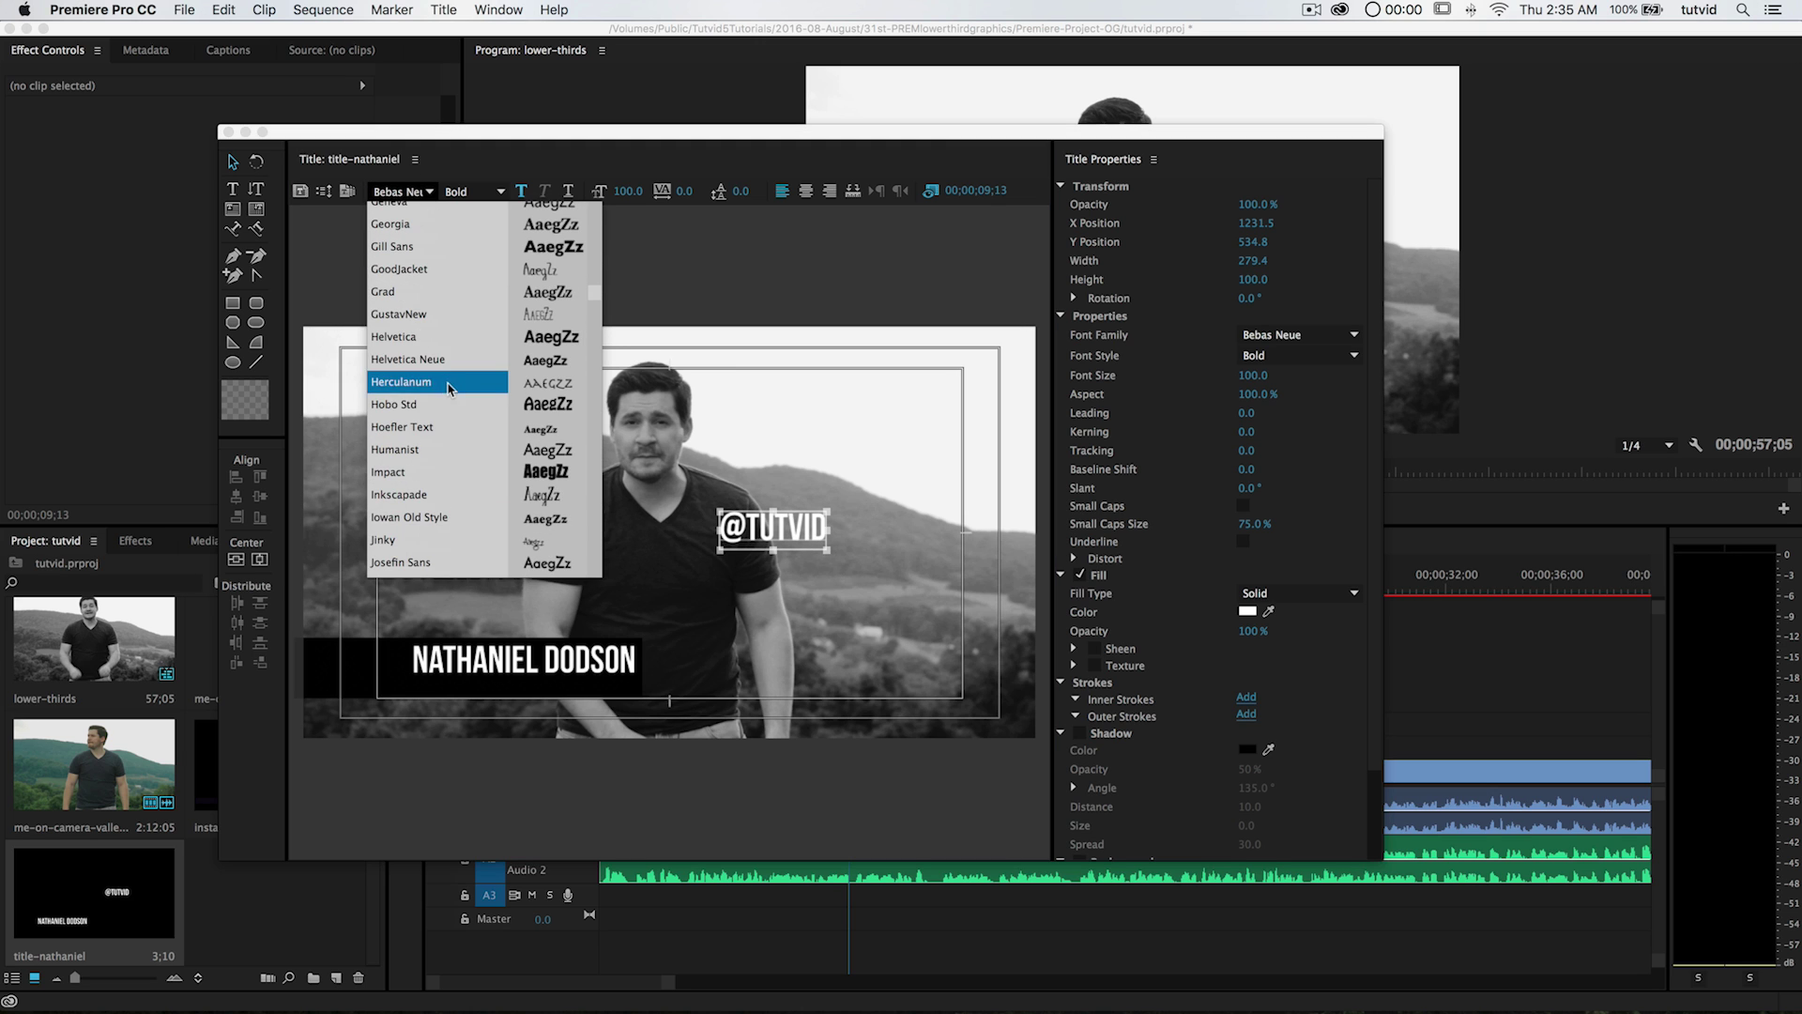
left_click(419, 341)
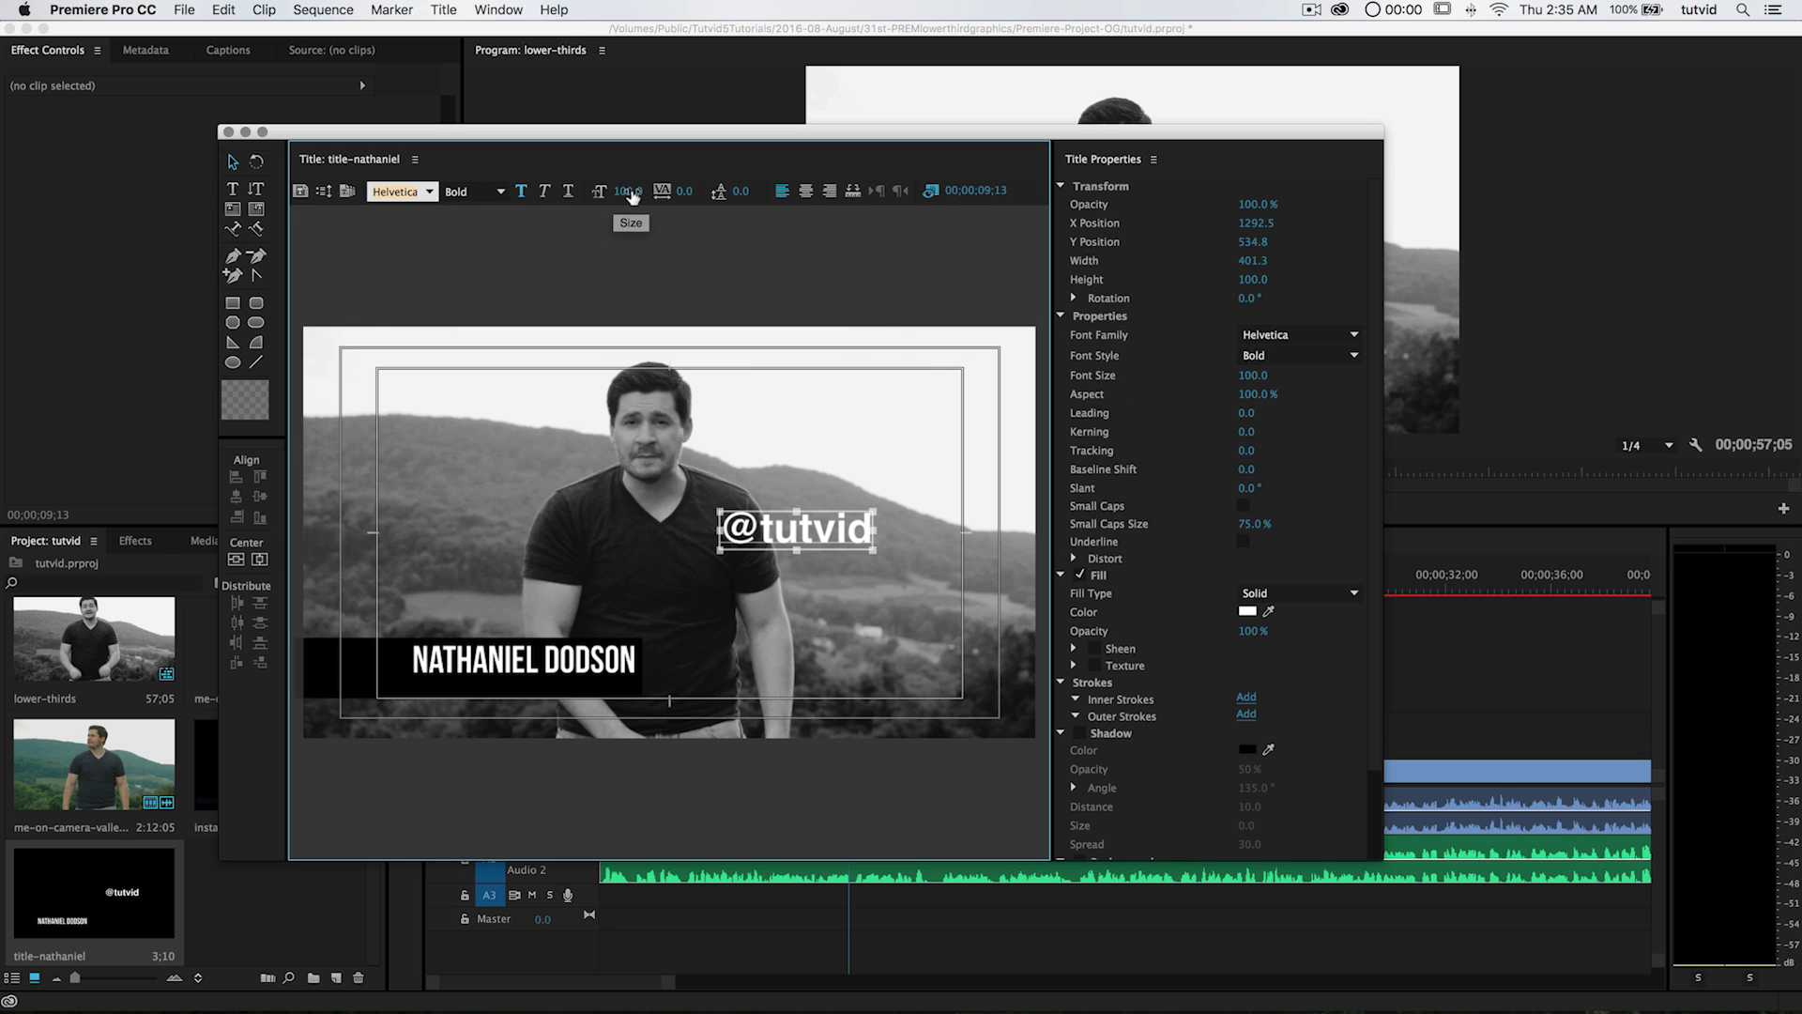
left_click_drag(627, 190, 577, 190)
left_click_drag(776, 526, 617, 689)
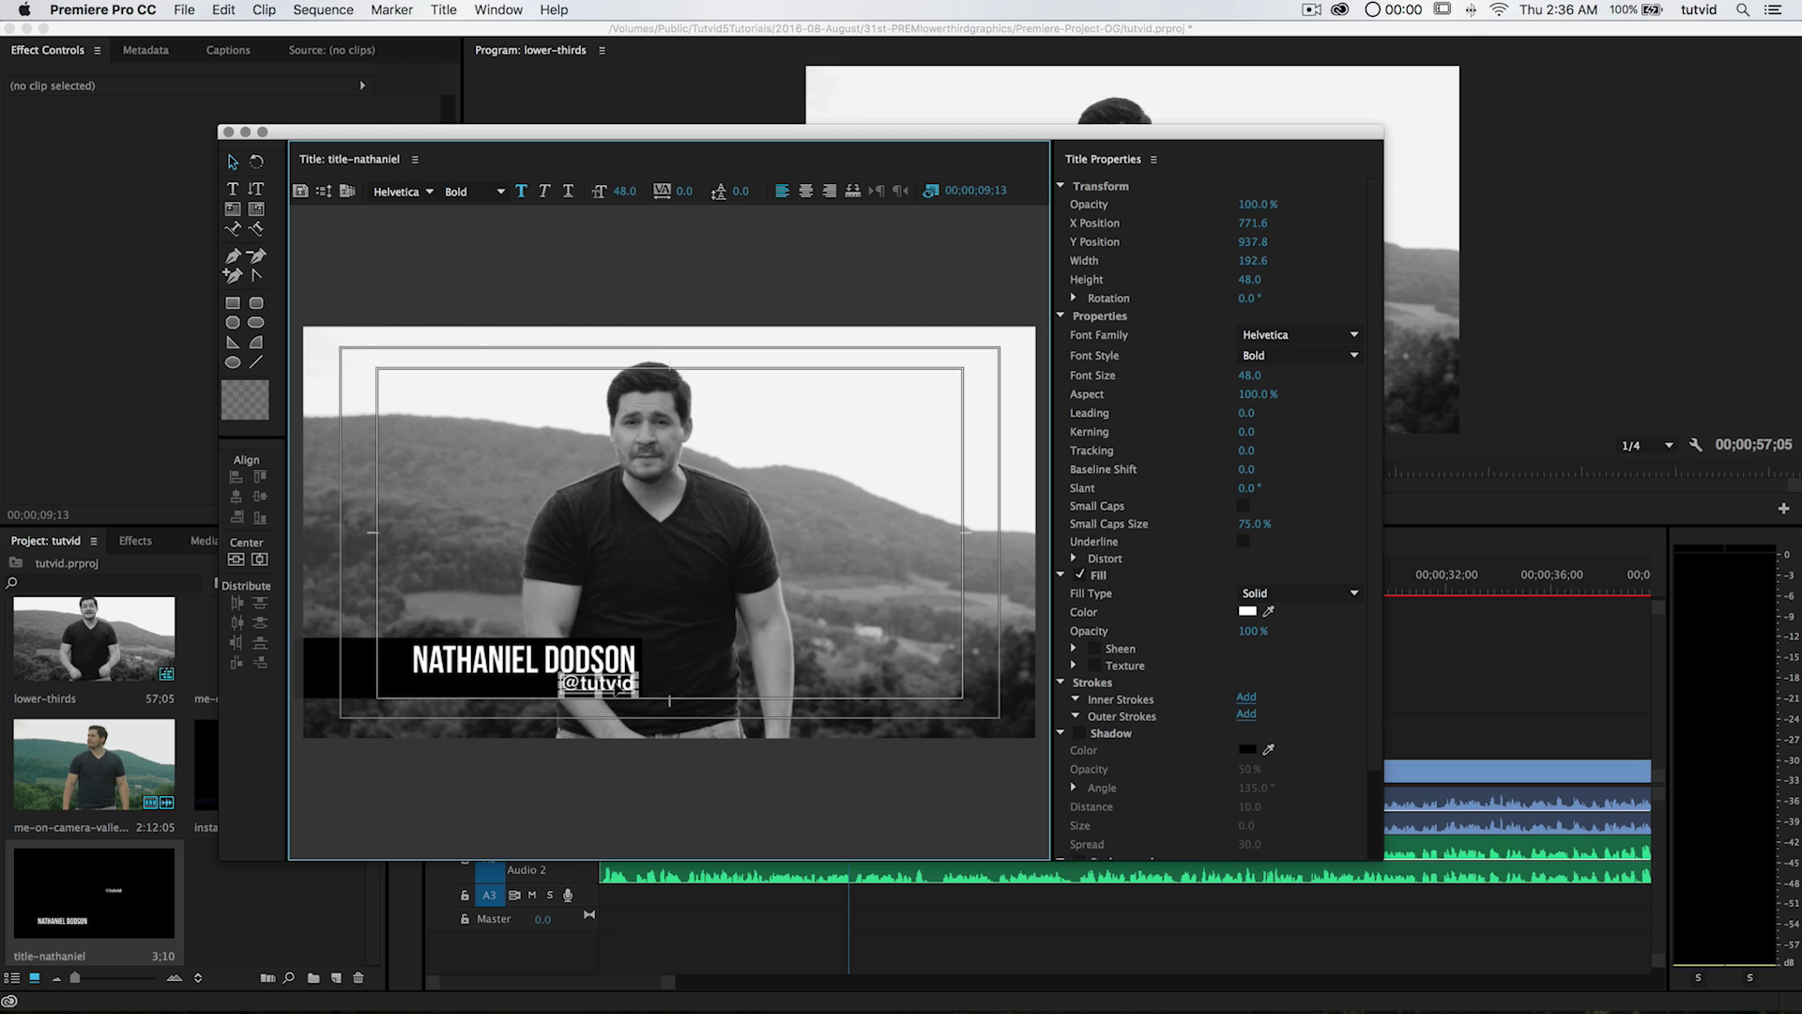
left_click(869, 695)
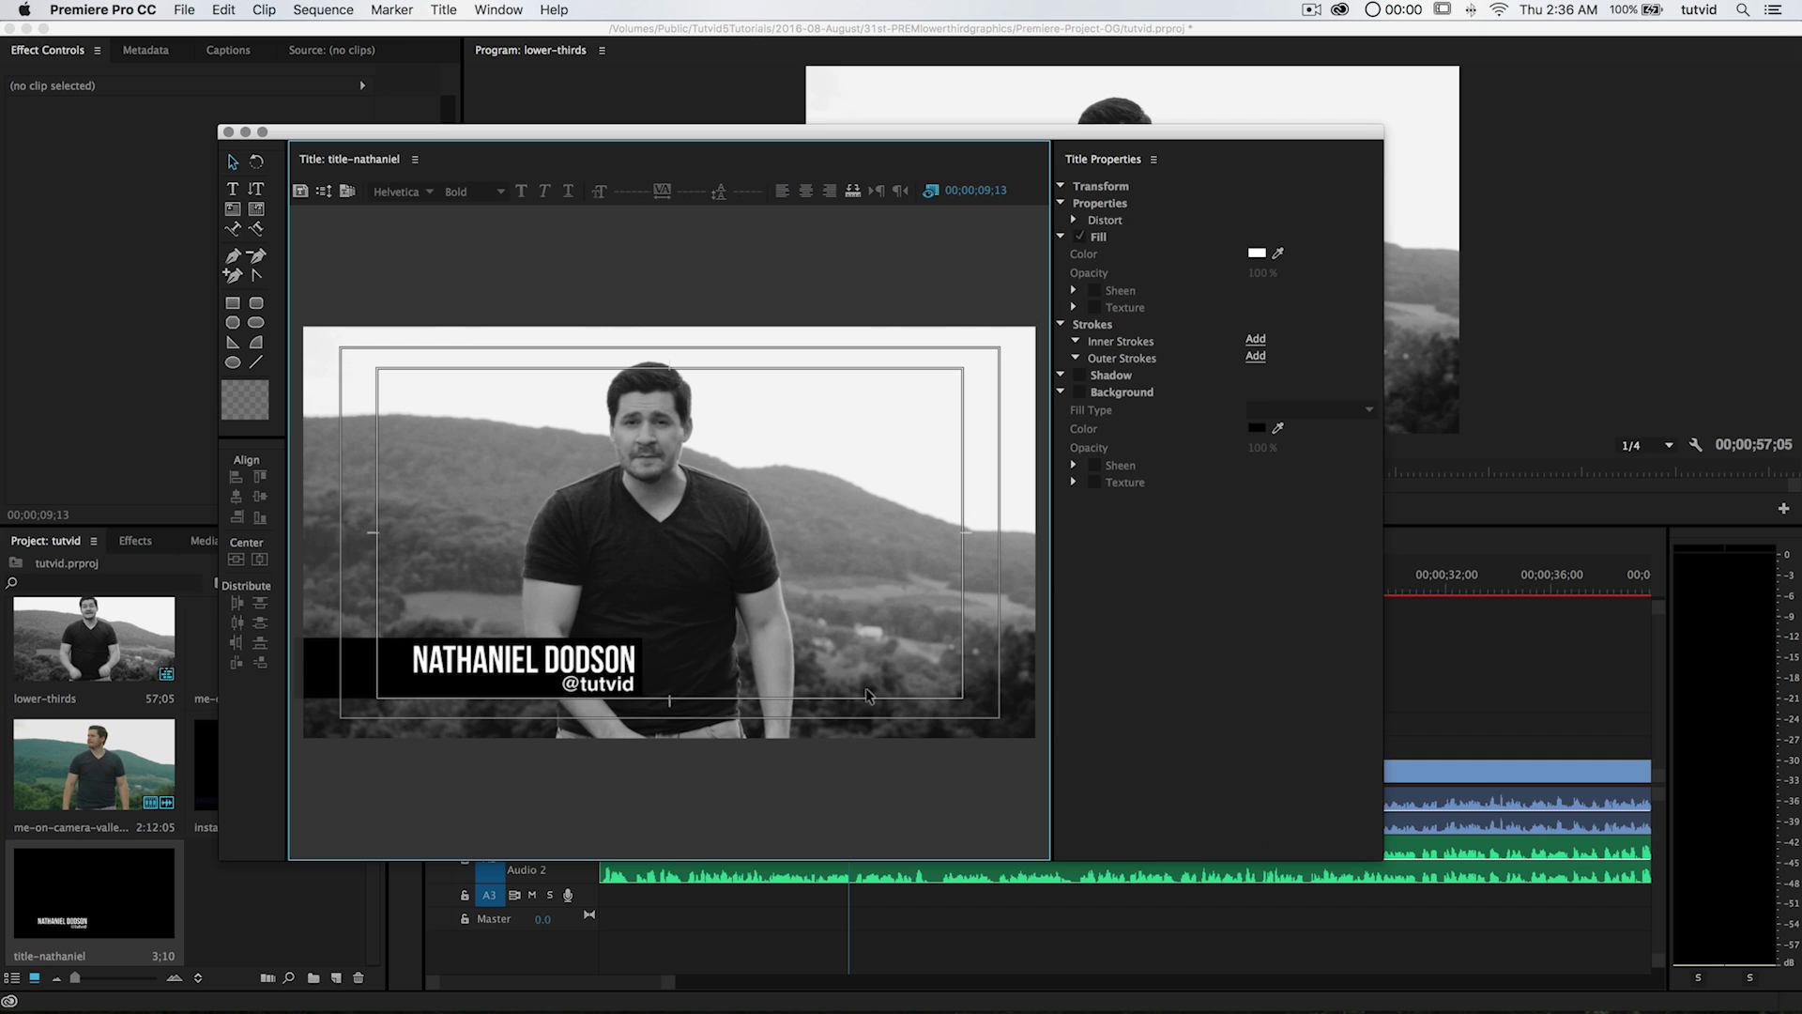
- Place two copies of title-nathaniel on V2, near 8 s and near 28 s
left_click(228, 133)
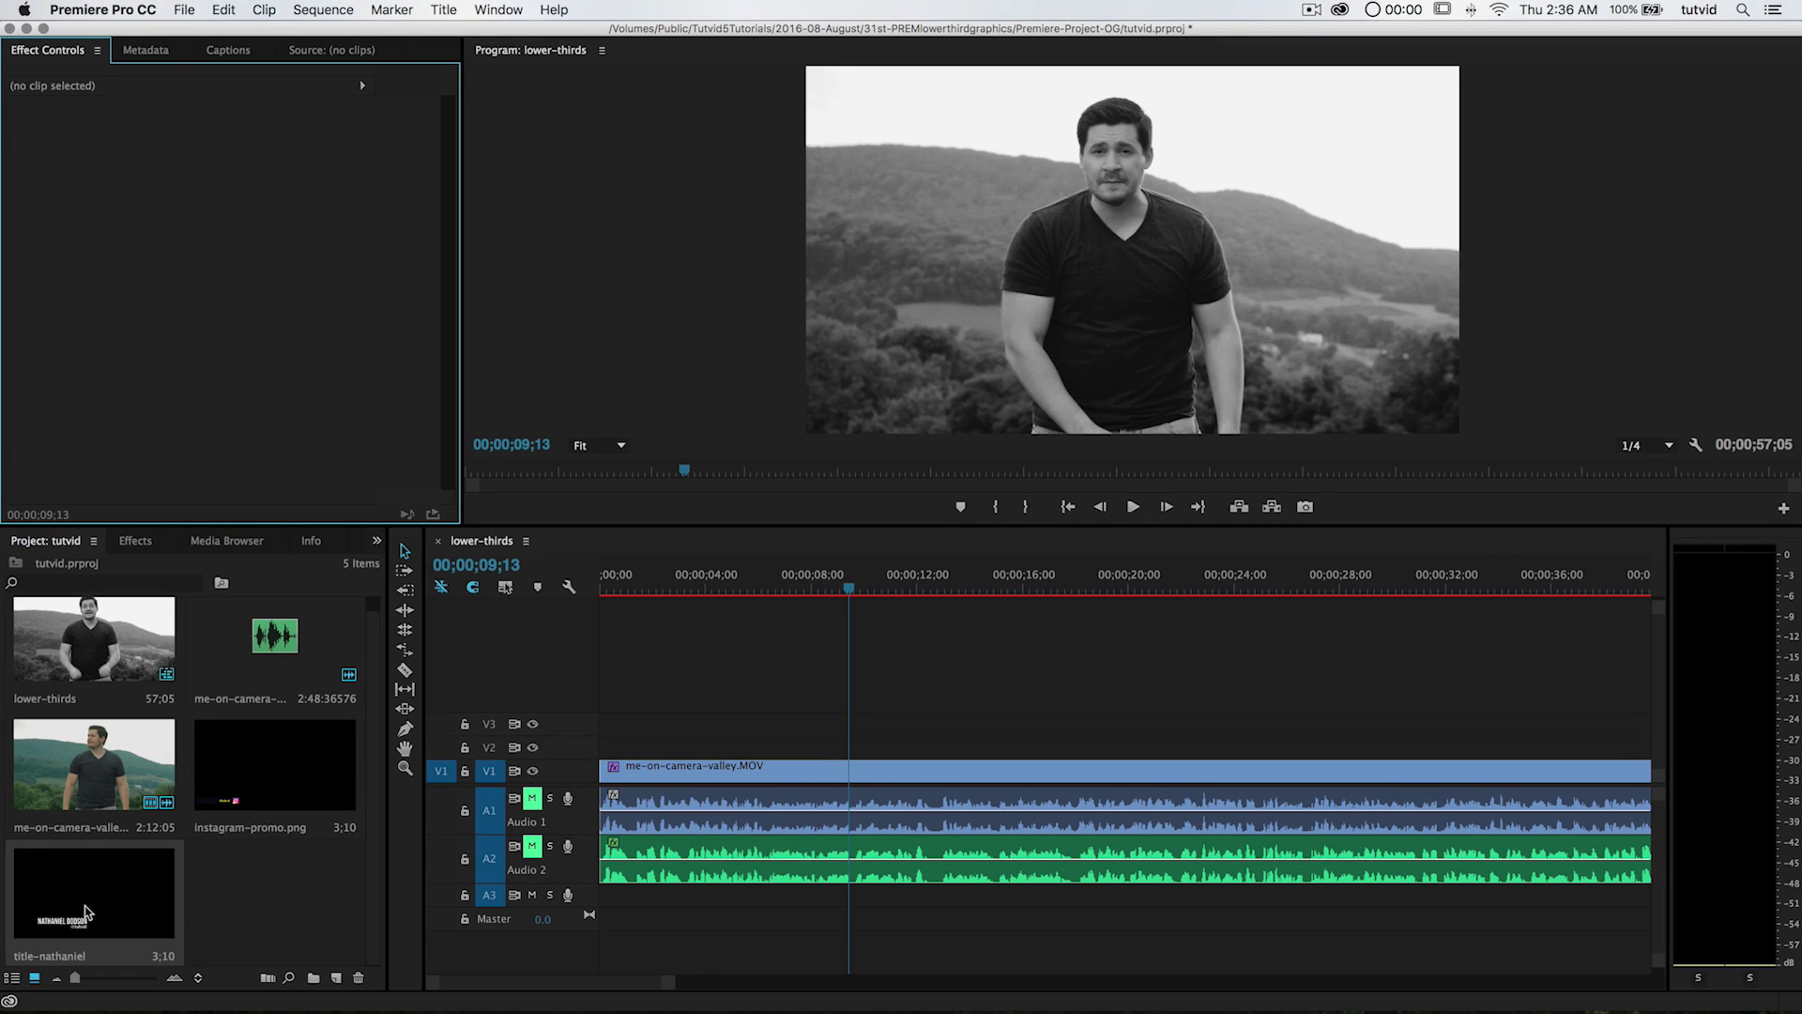
left_click_drag(74, 911, 844, 747)
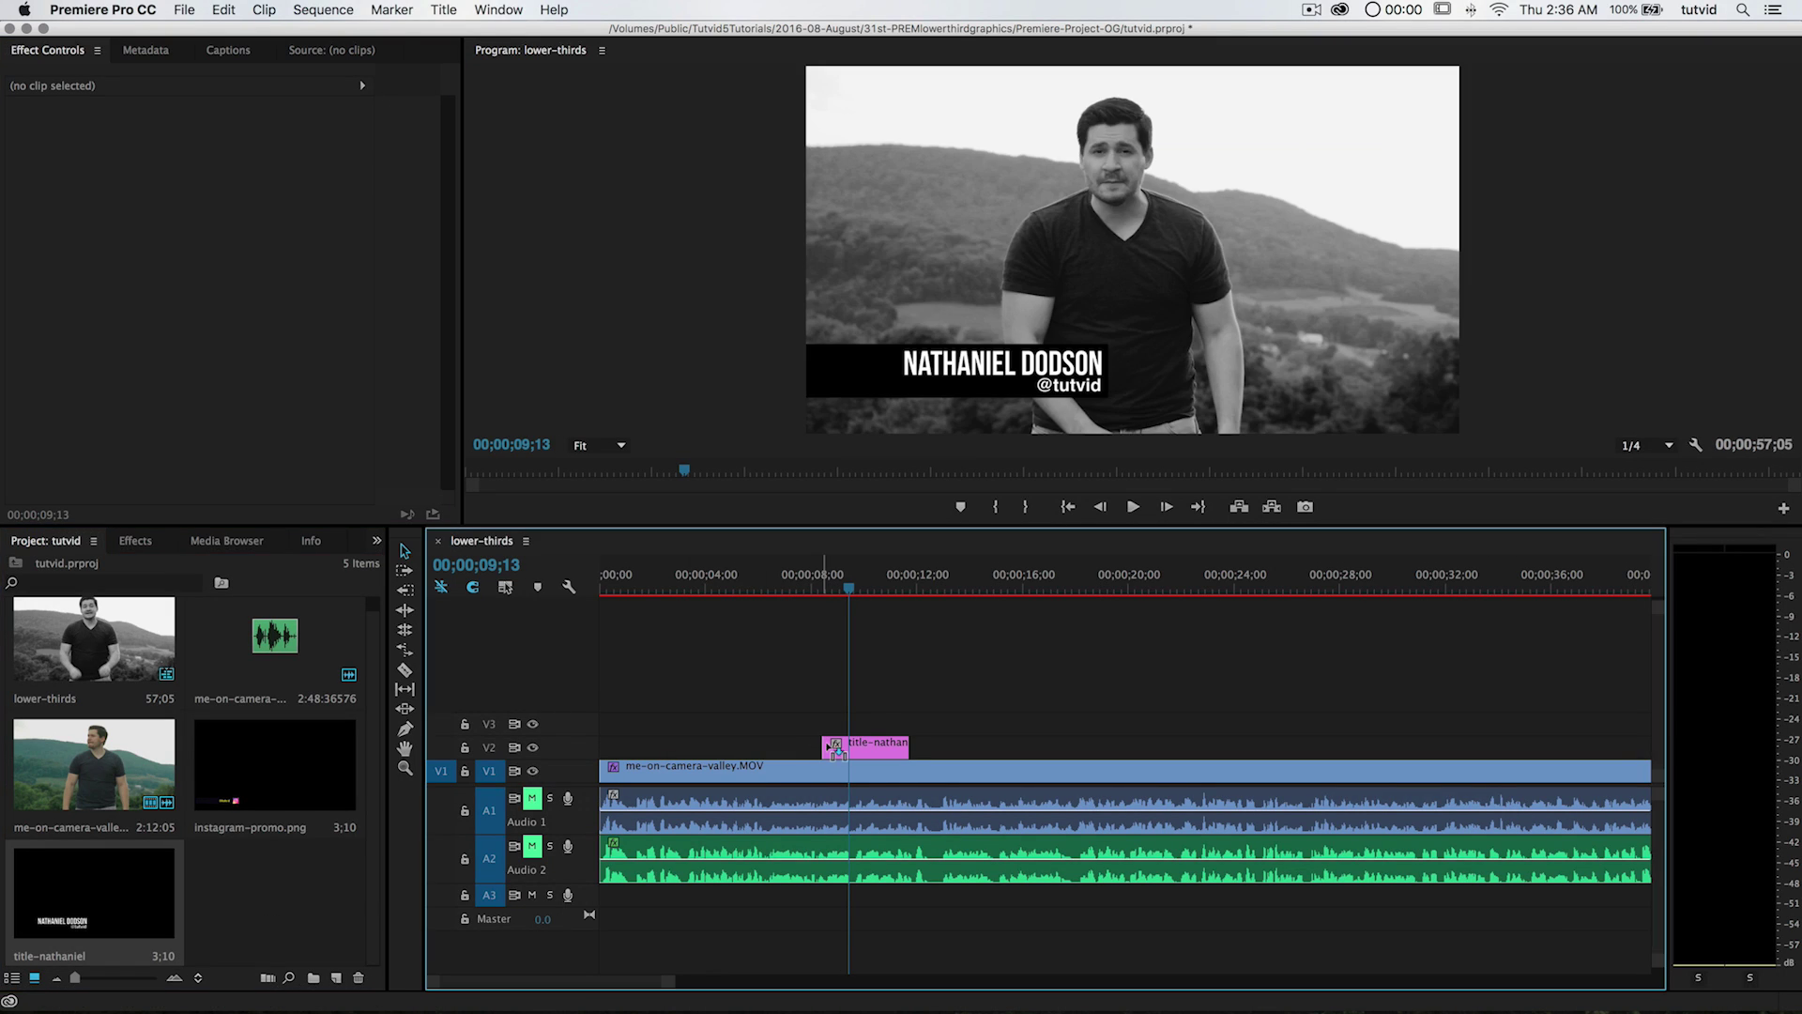
left_click_drag(105, 894, 1345, 749)
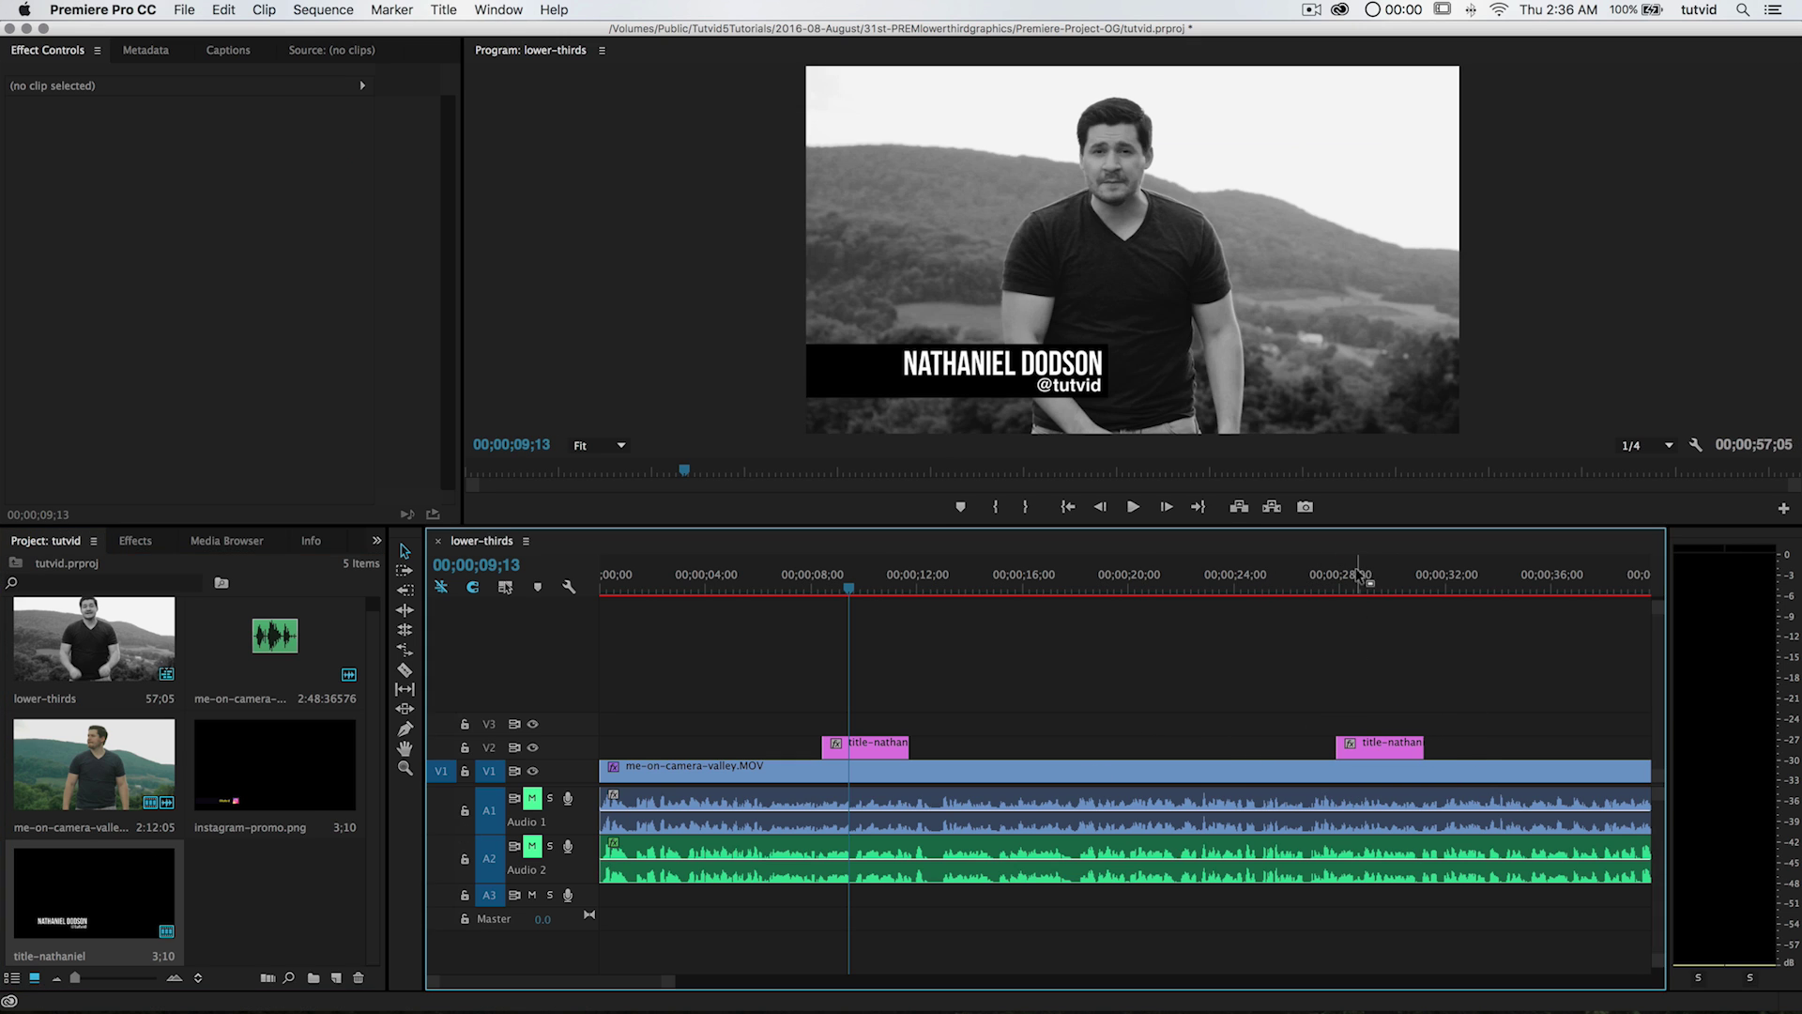
- Play the sequence from the second title copy, then reopen title-nathaniel for editing
left_click(1372, 589)
key("space")
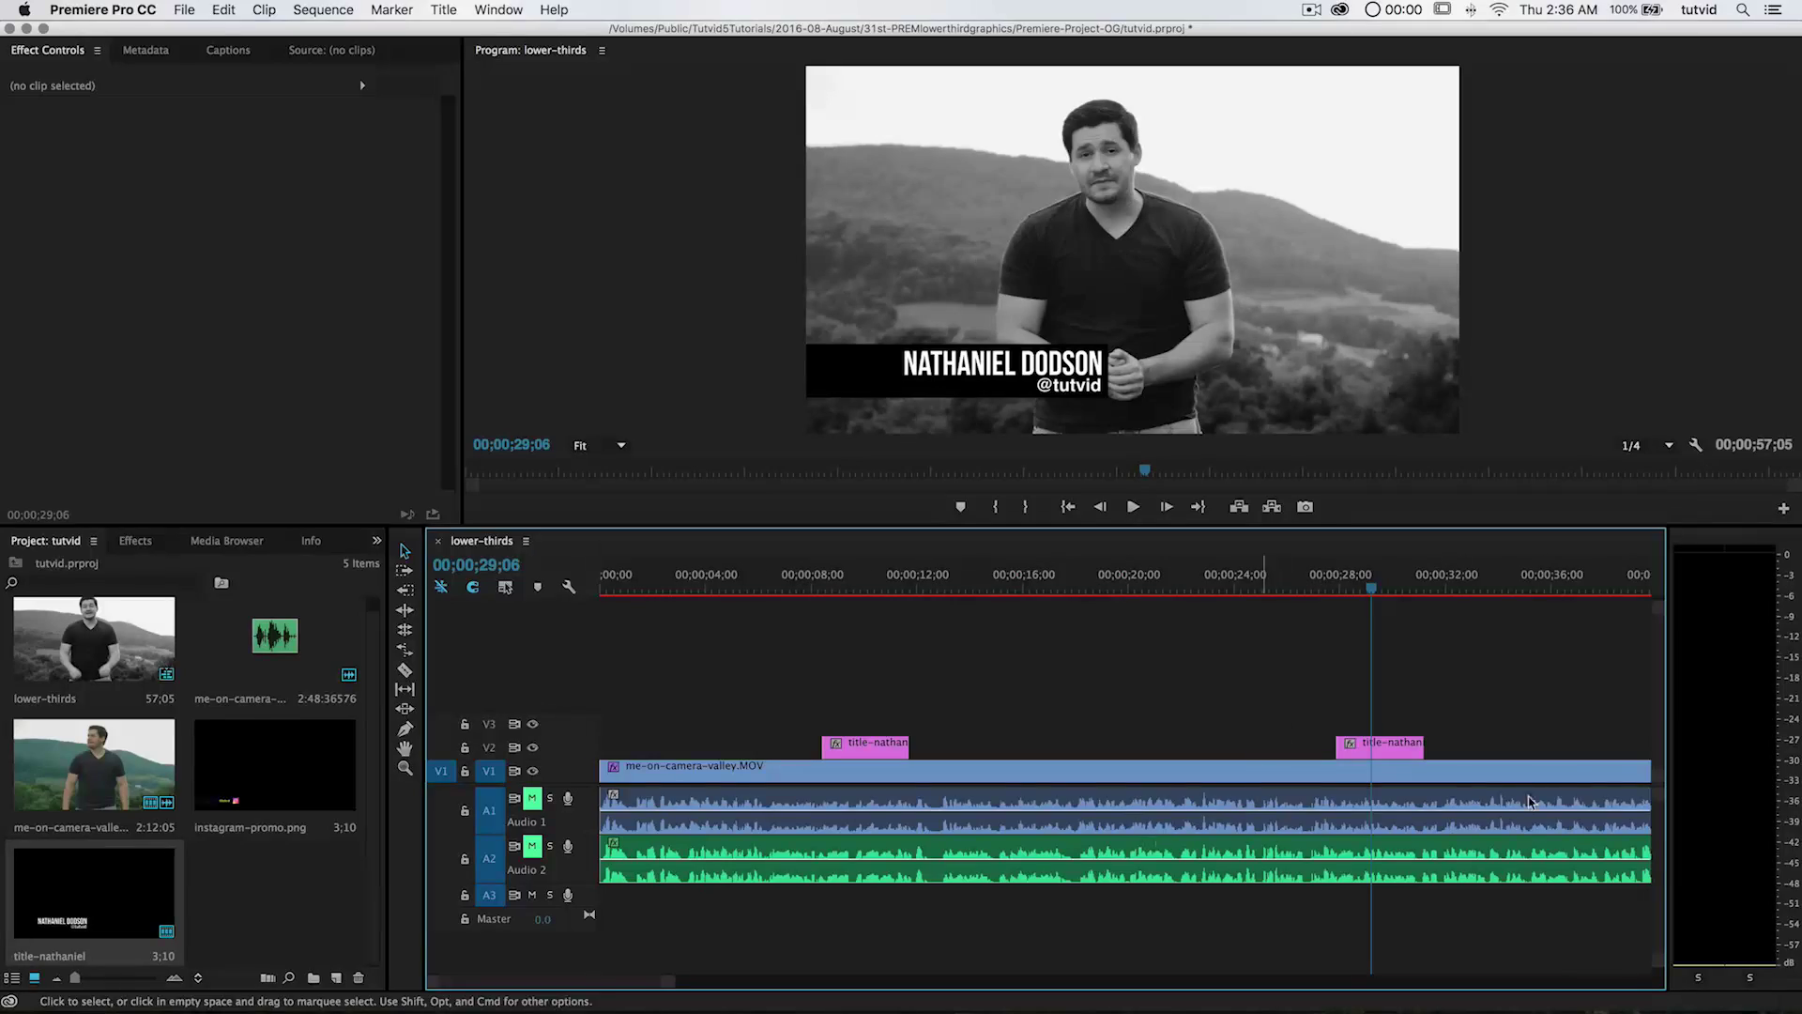
double_click(91, 901)
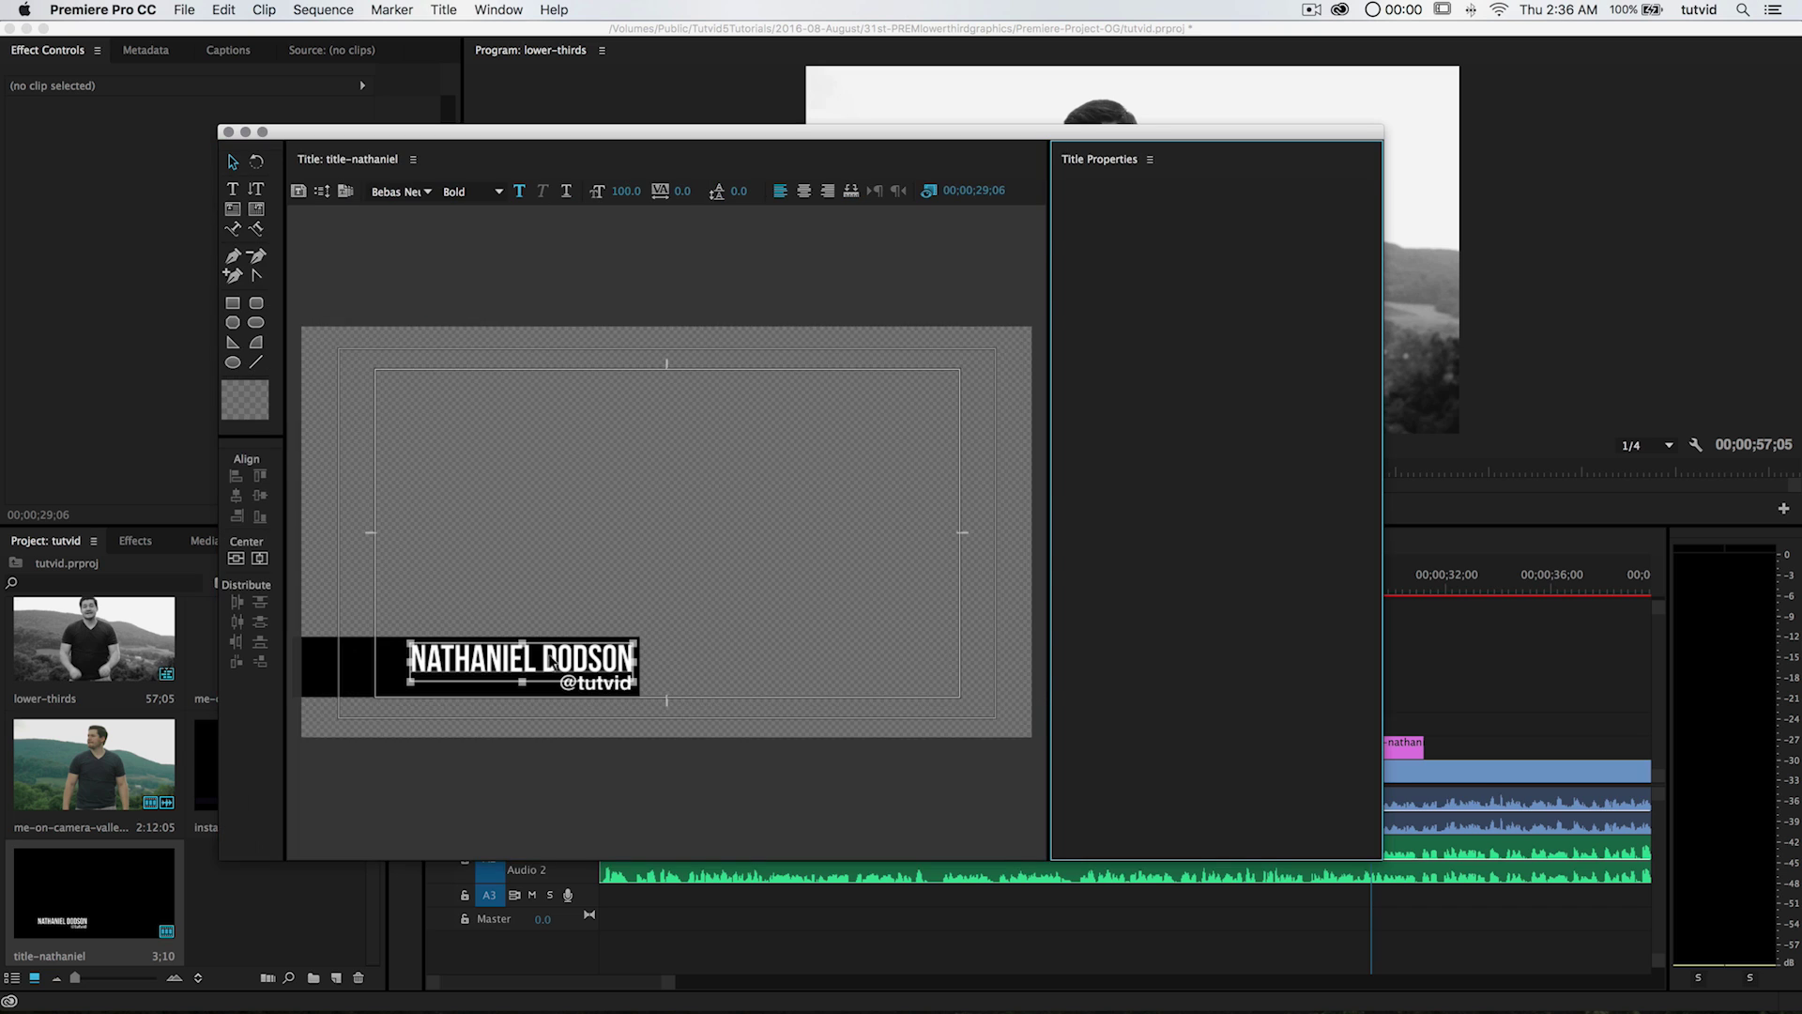
- Replace the name NATHANIEL DODSON with JUDY and close the Titler
key("ctrl+a")
type("JU")
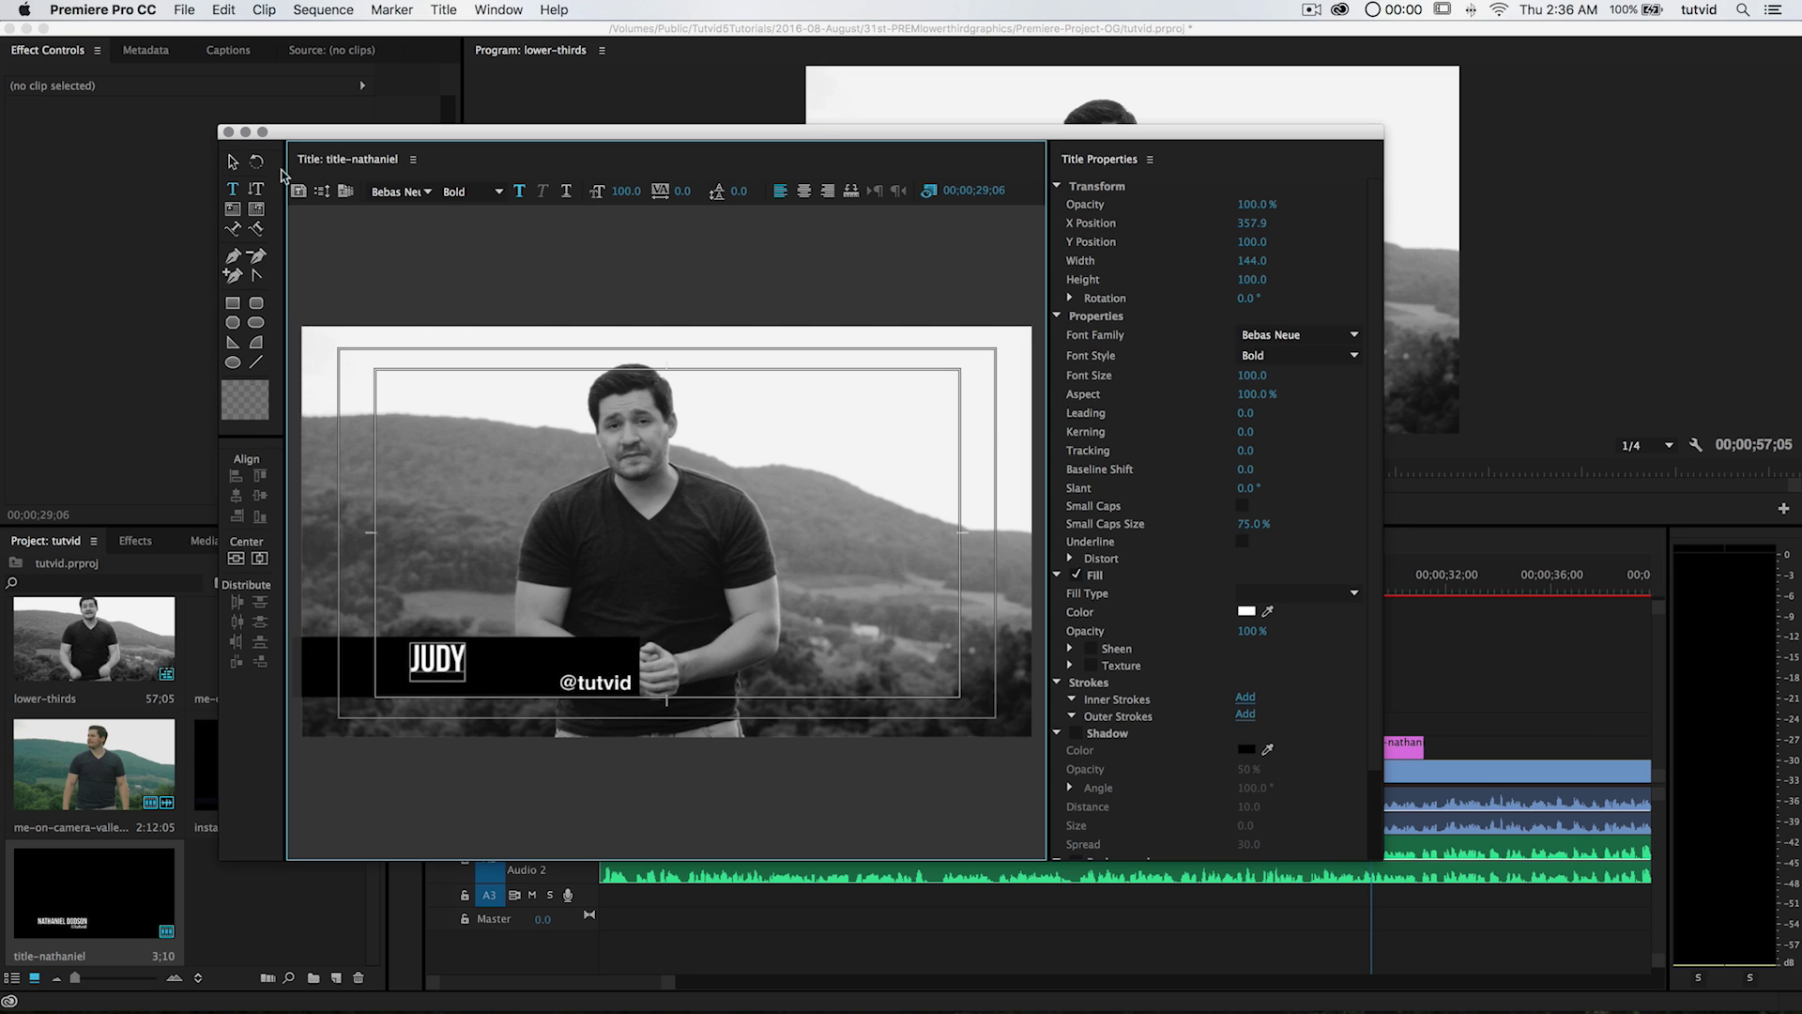
left_click(230, 163)
key("super+w")
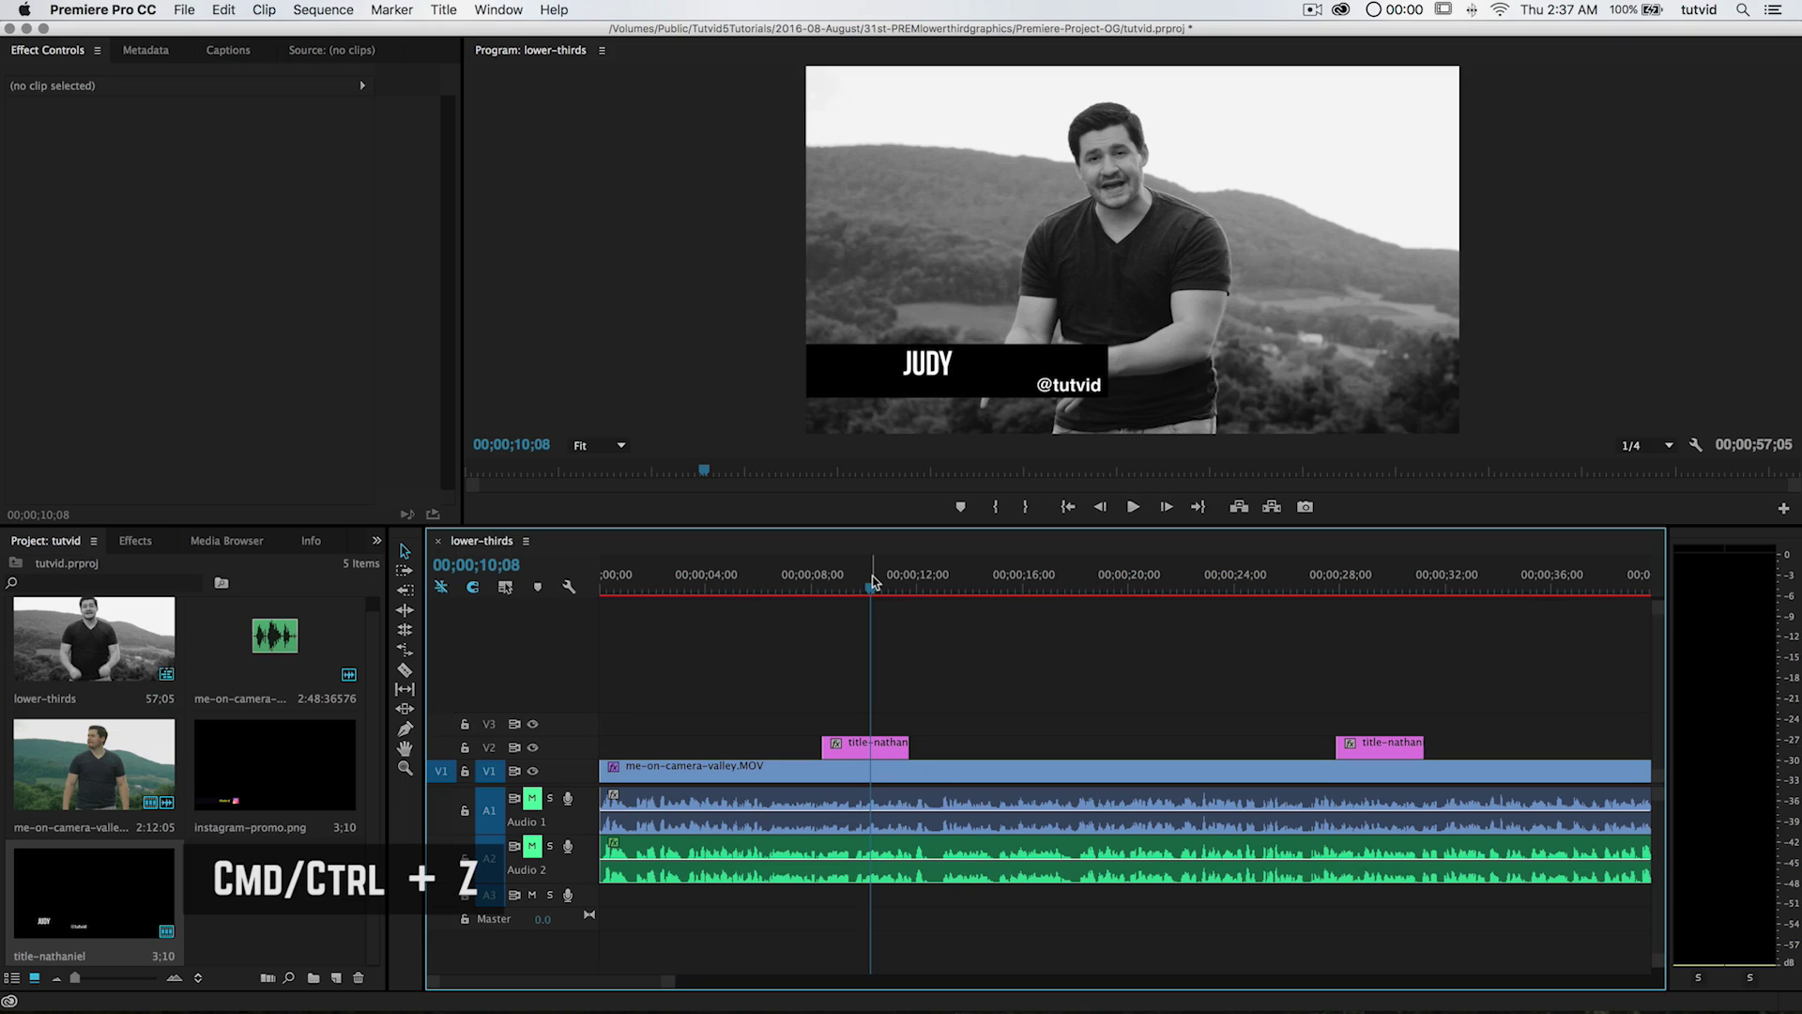
- Restore the name NATHANIEL DODSON and delete the second title copy from V2
key("super+z")
left_click(1408, 747)
key("Delete")
- Copy and paste the title-nathaniel project item, then undo the duplicate
left_click(144, 906)
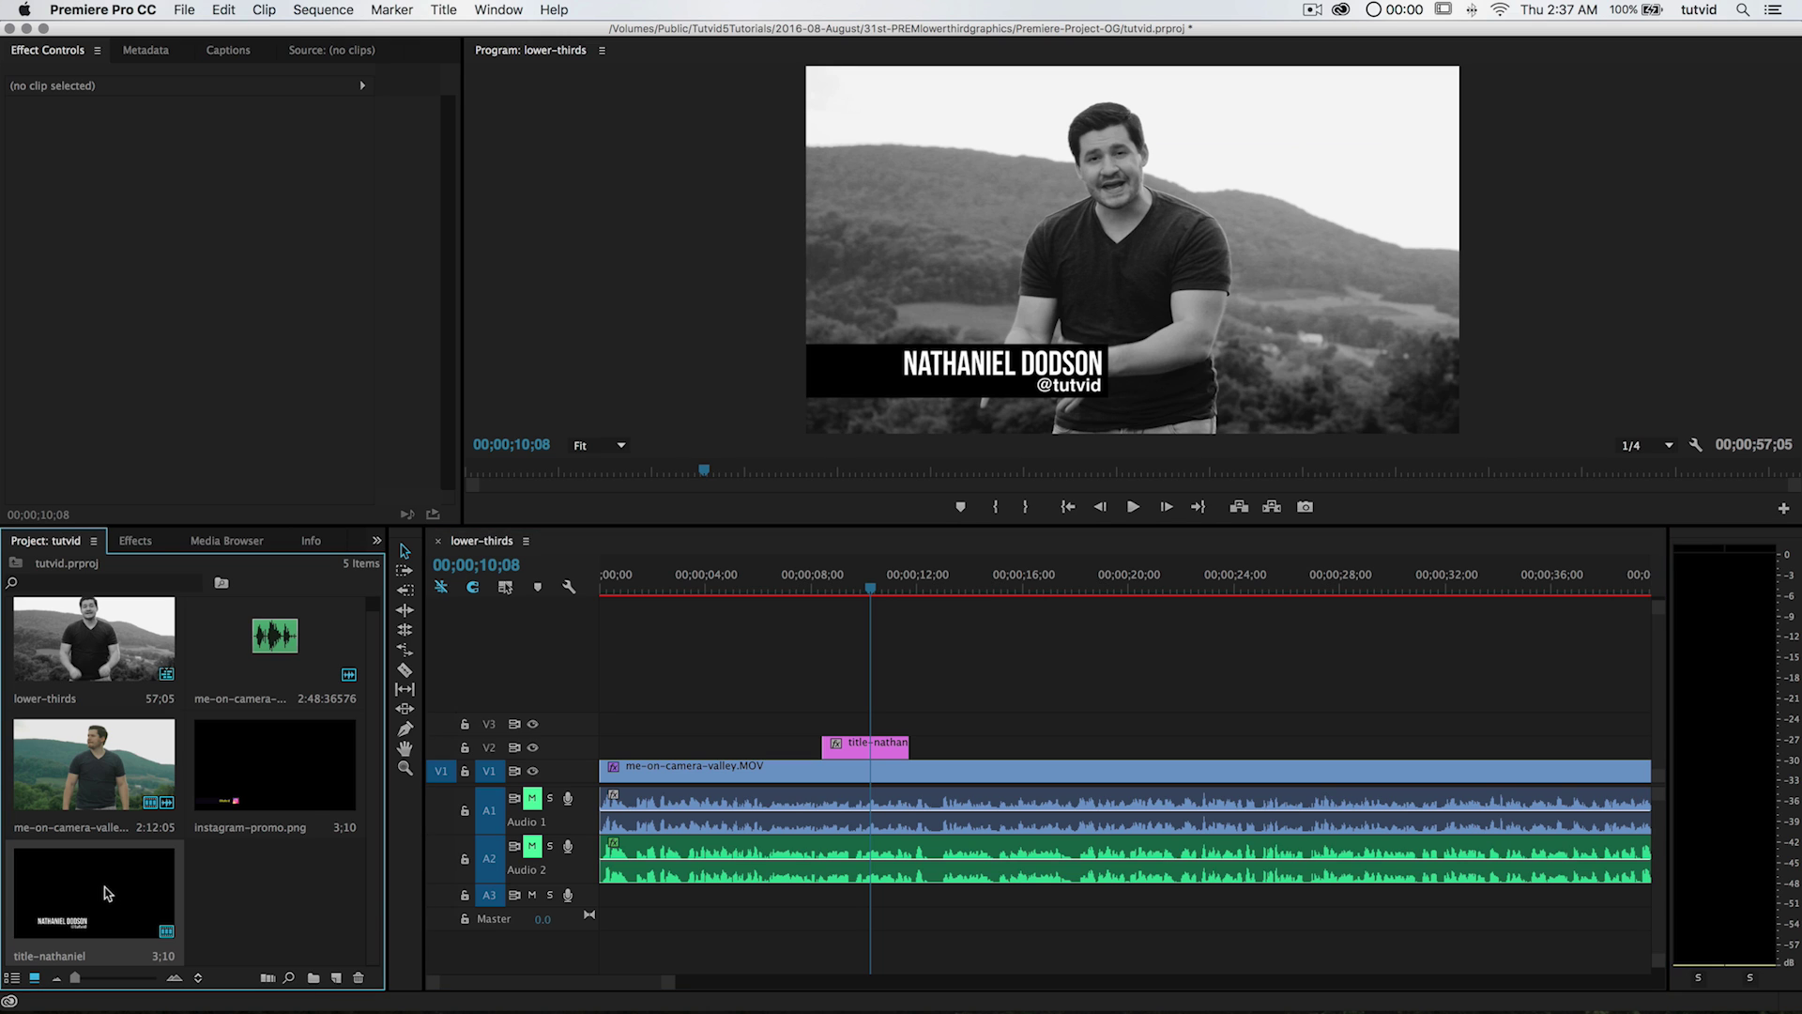
key("super+c")
key("super+v")
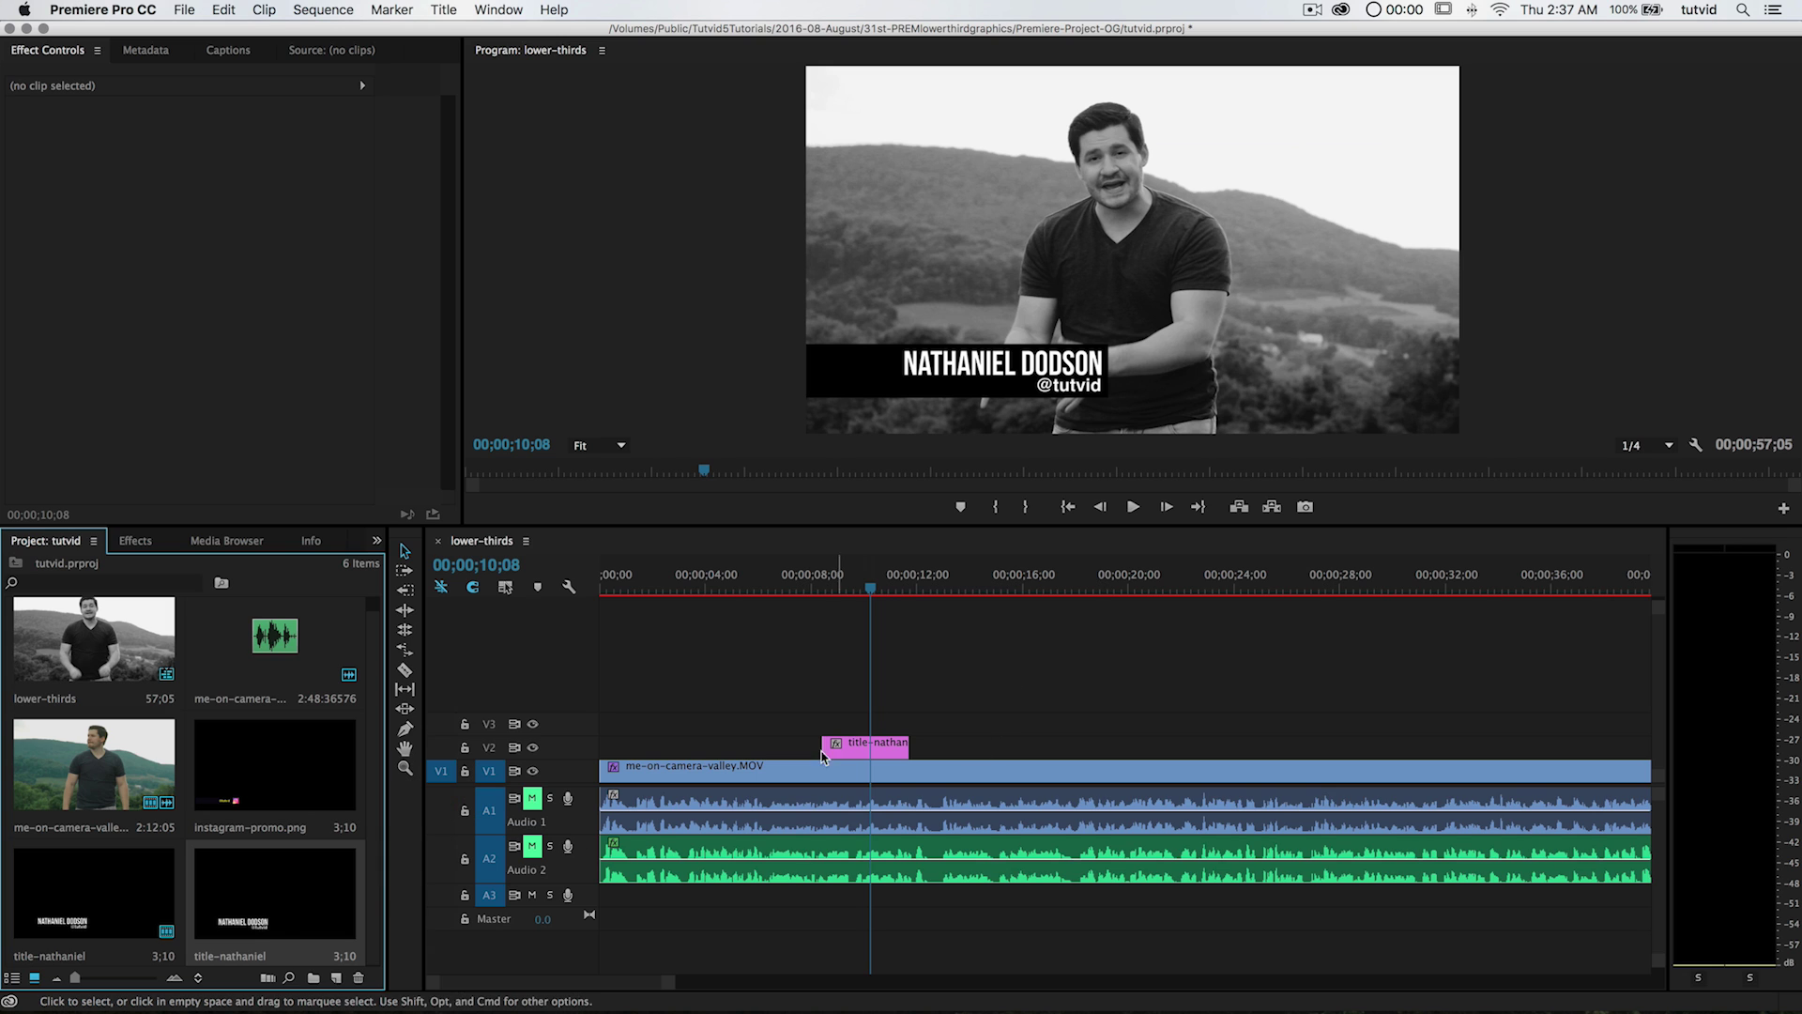
key("super+z")
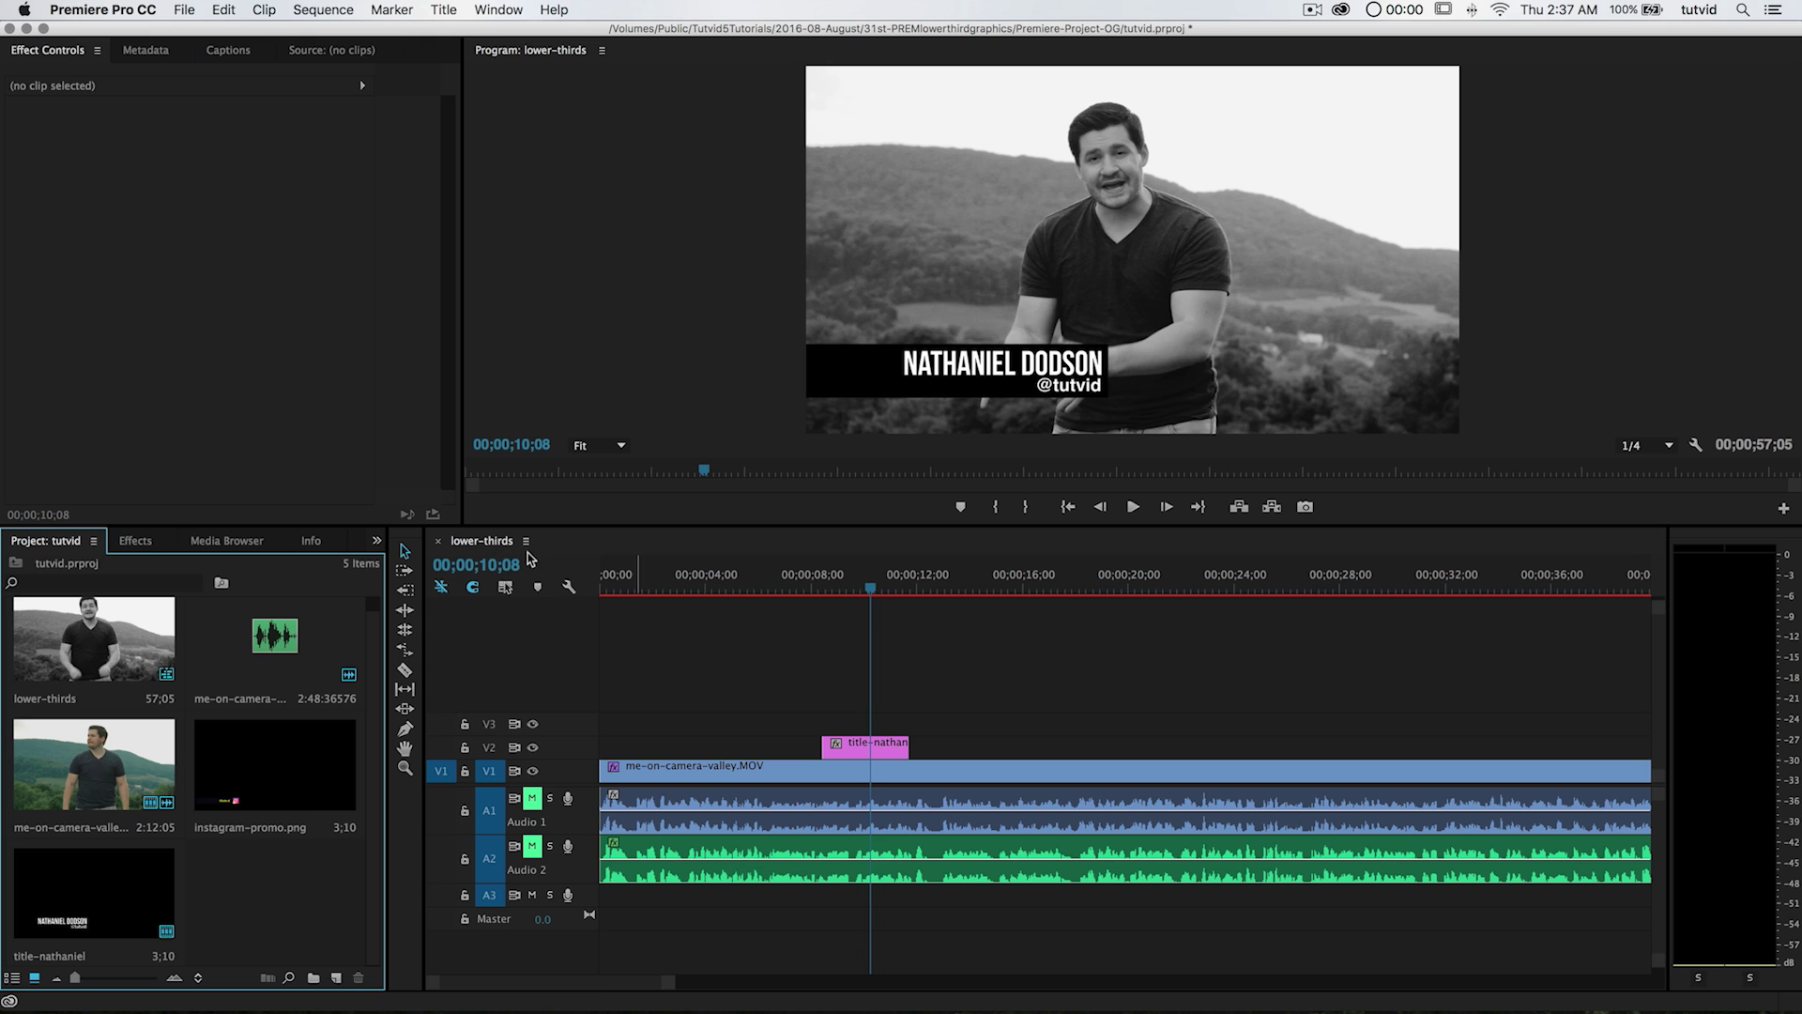
- Move the title clip to the sequence start at 00;00;00;00
left_click(606, 575)
left_click_drag(880, 747, 658, 747)
key("Down")
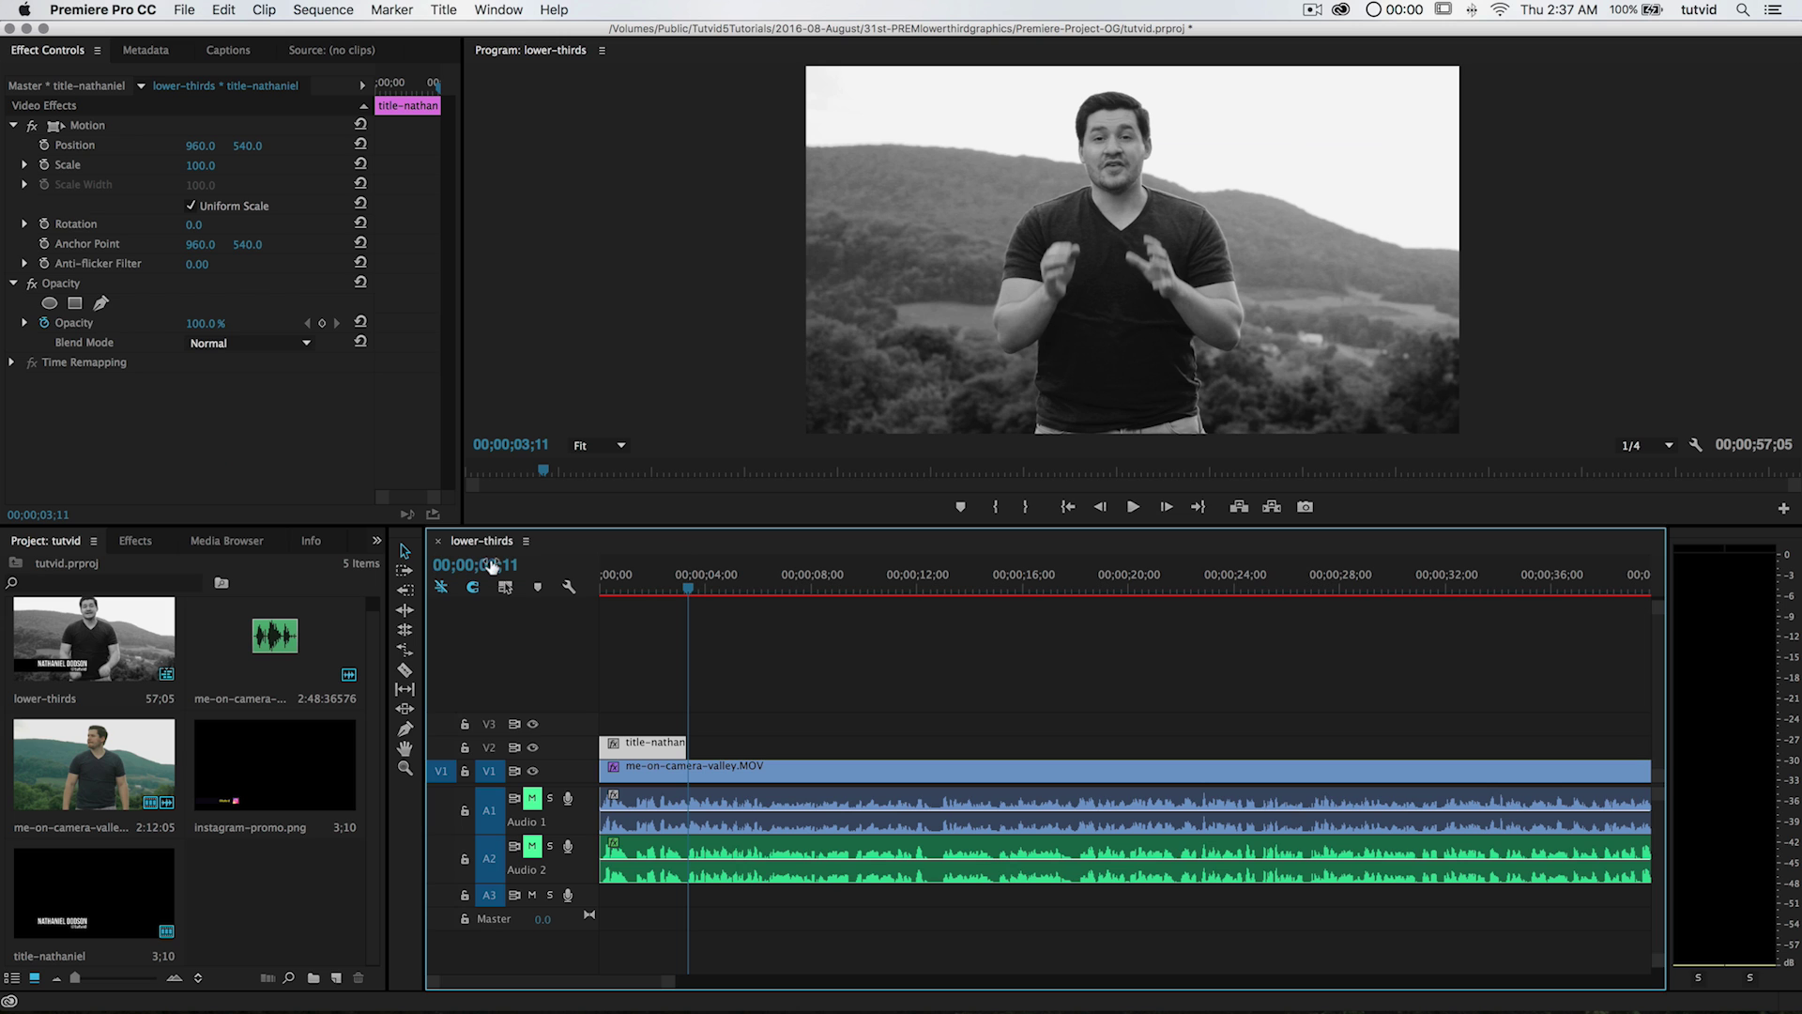
- Extend the title clip to about 8 seconds and expand Video Transitions > Slide
left_click_drag(686, 748, 809, 747)
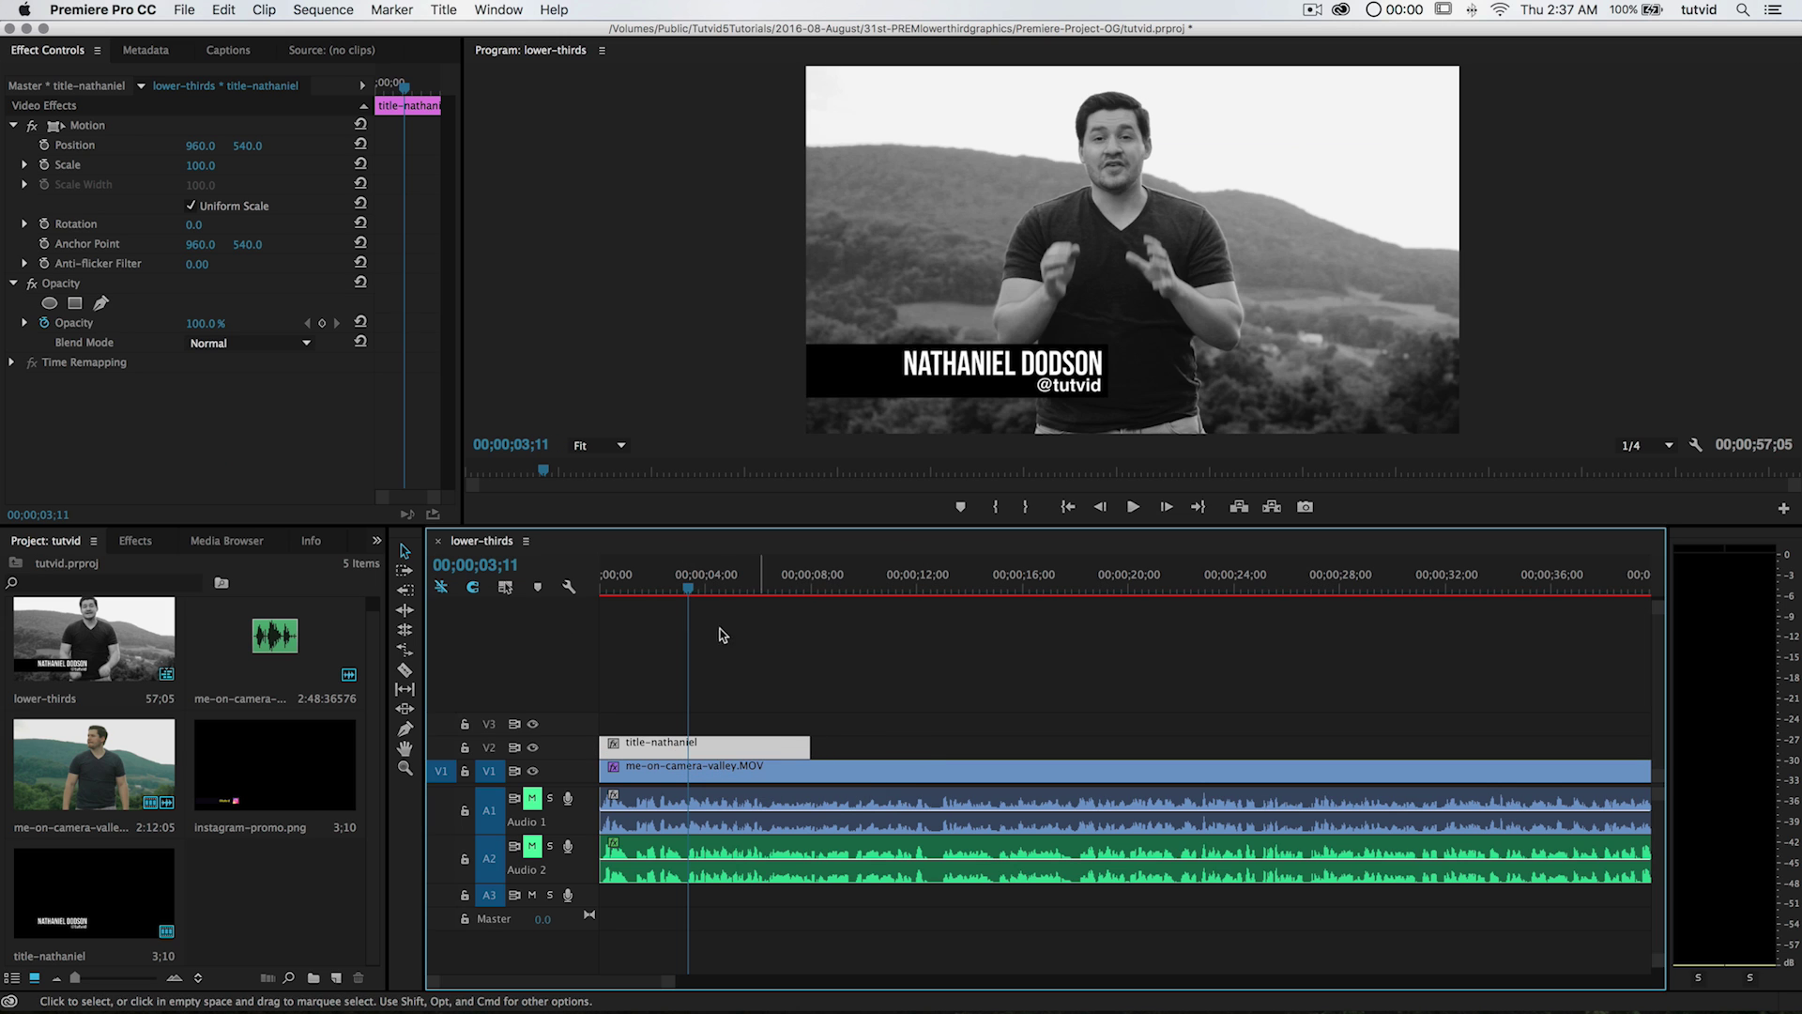
left_click(644, 591)
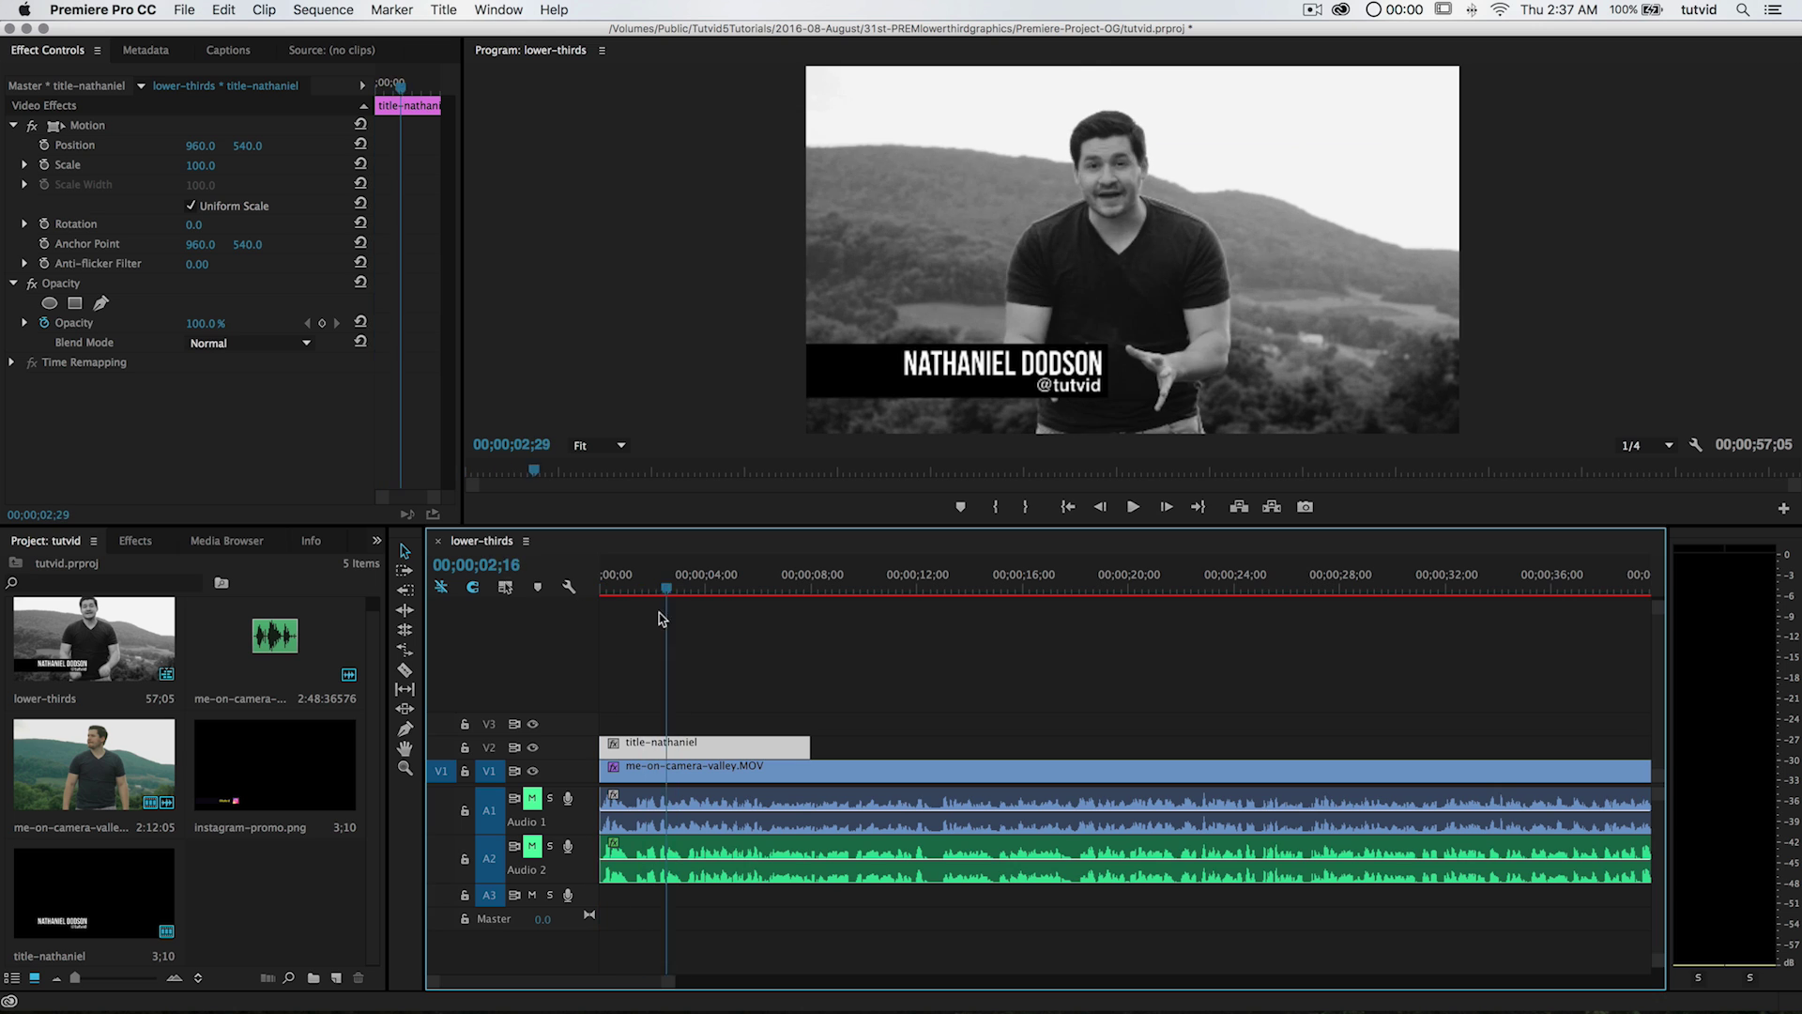
left_click(145, 540)
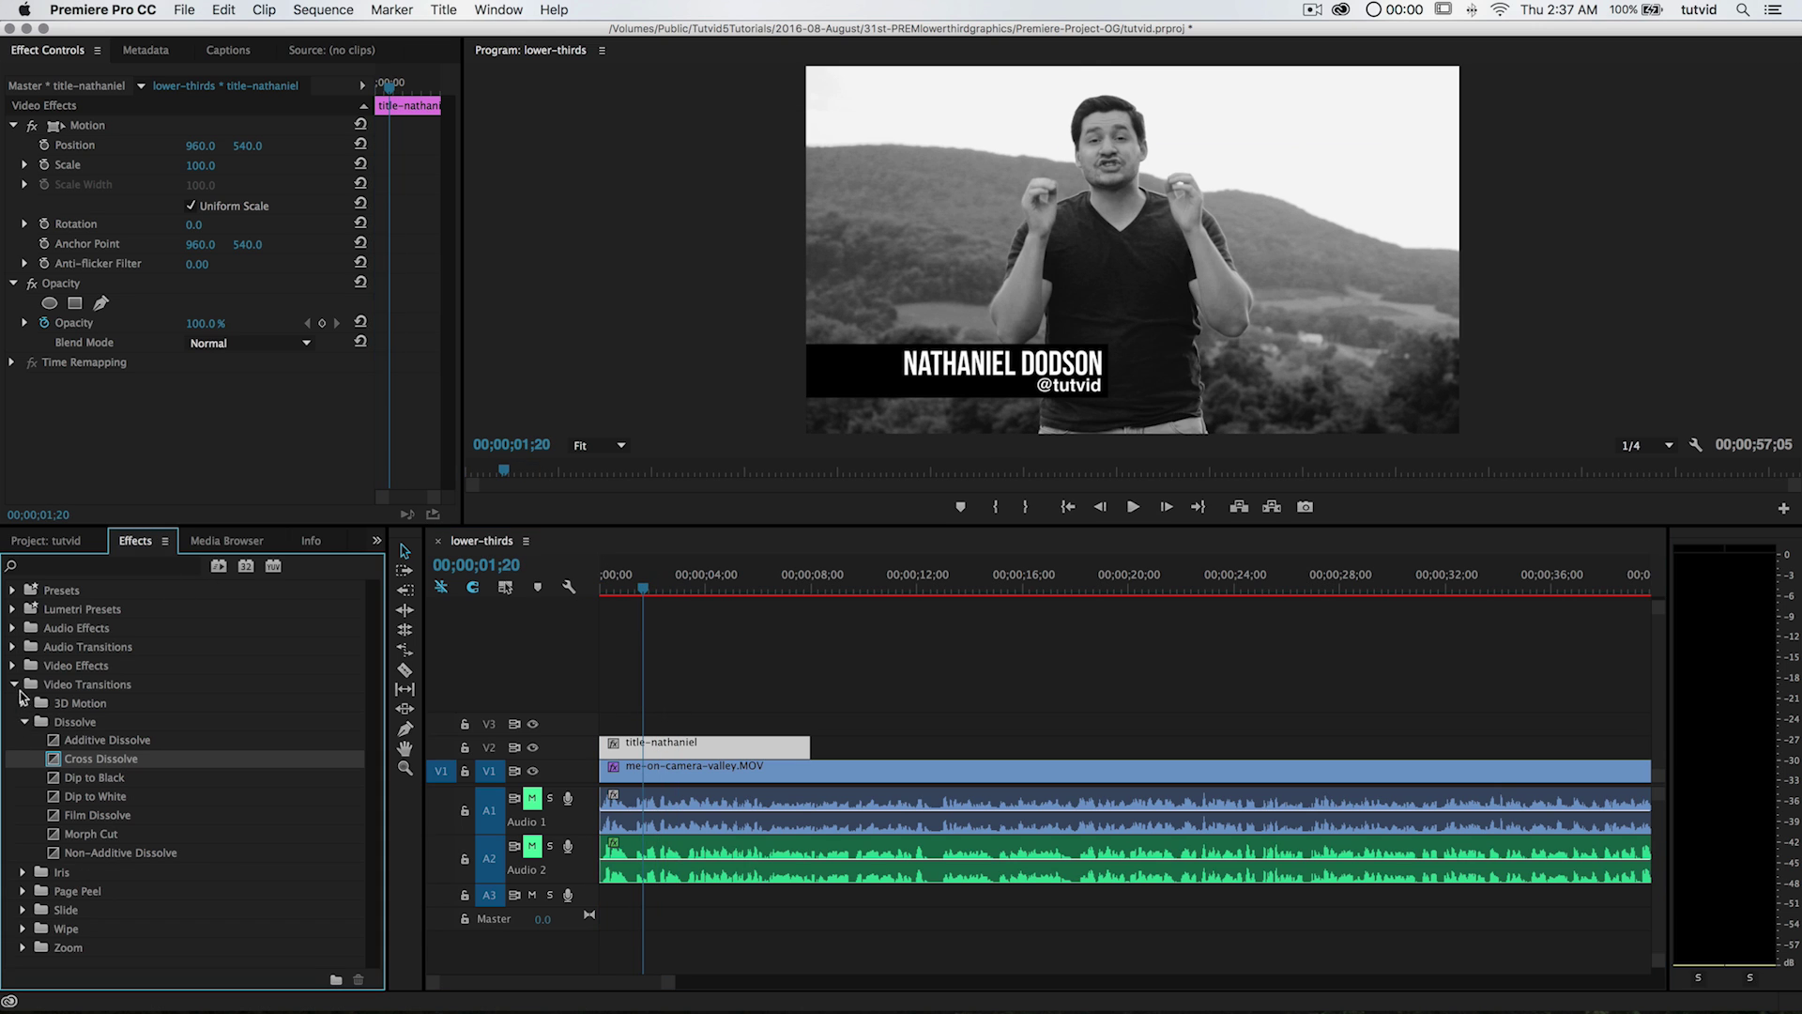
left_click(14, 686)
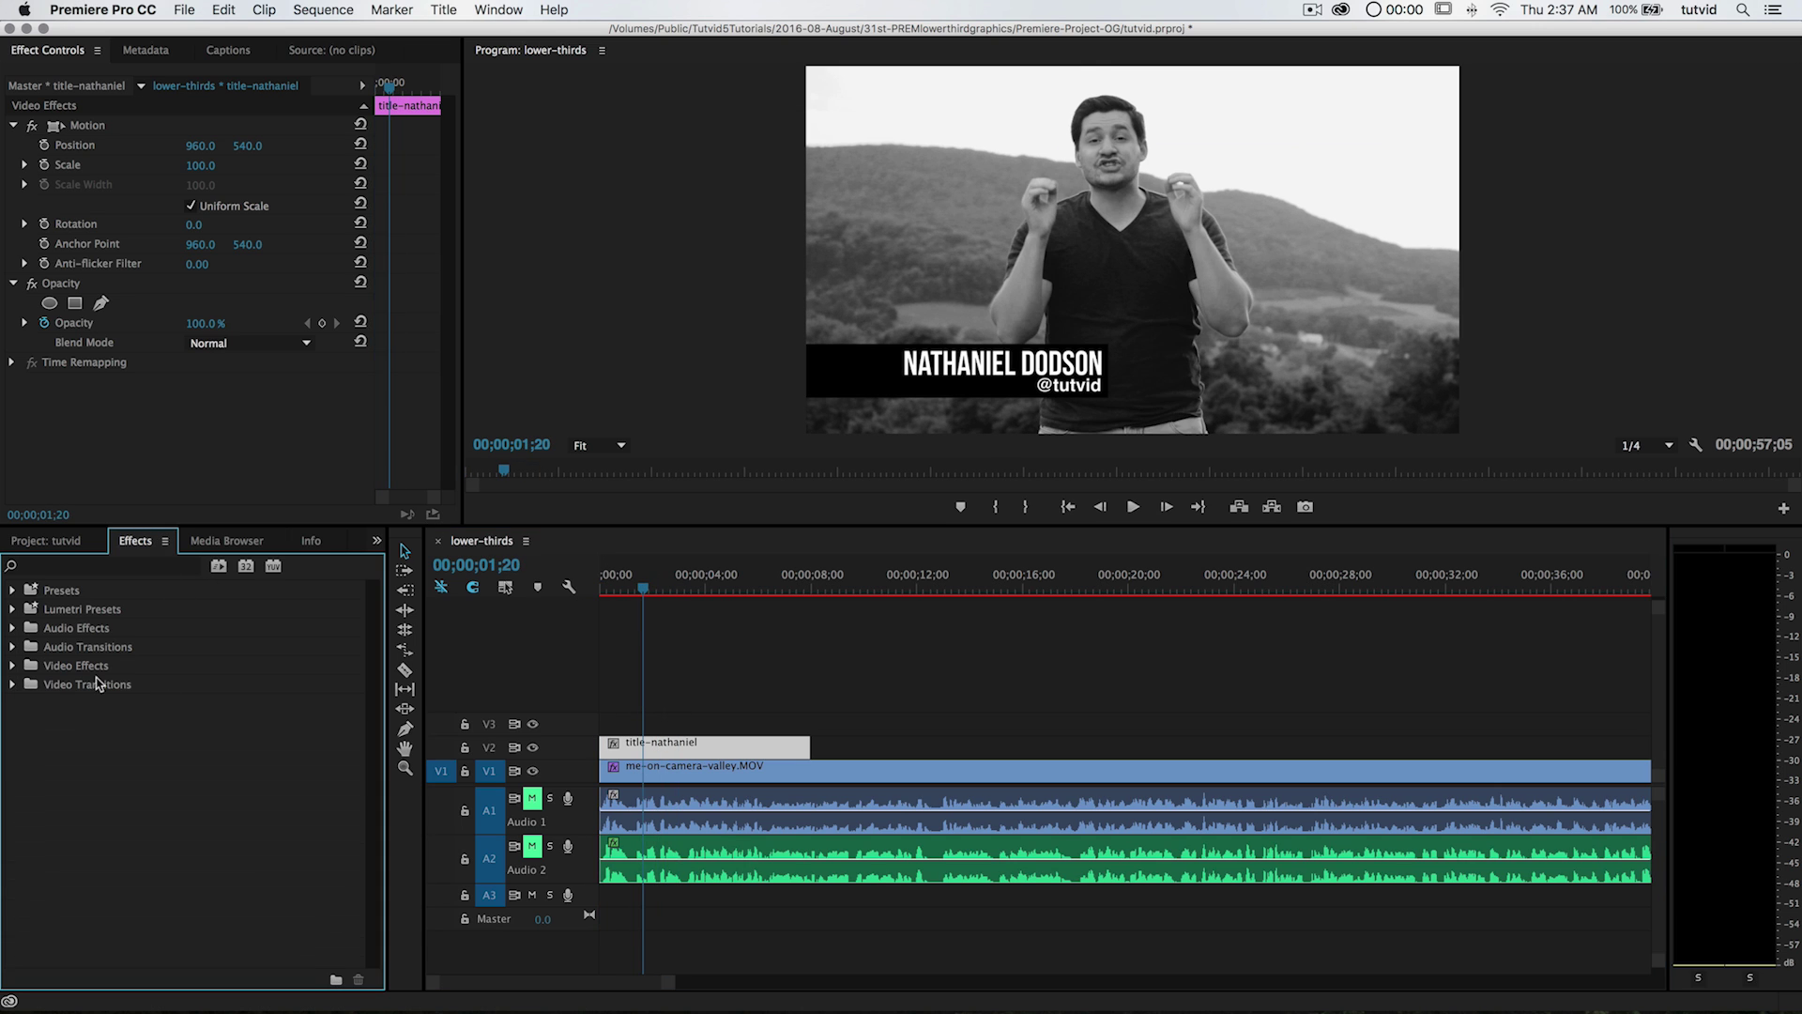
double_click(98, 684)
left_click(23, 723)
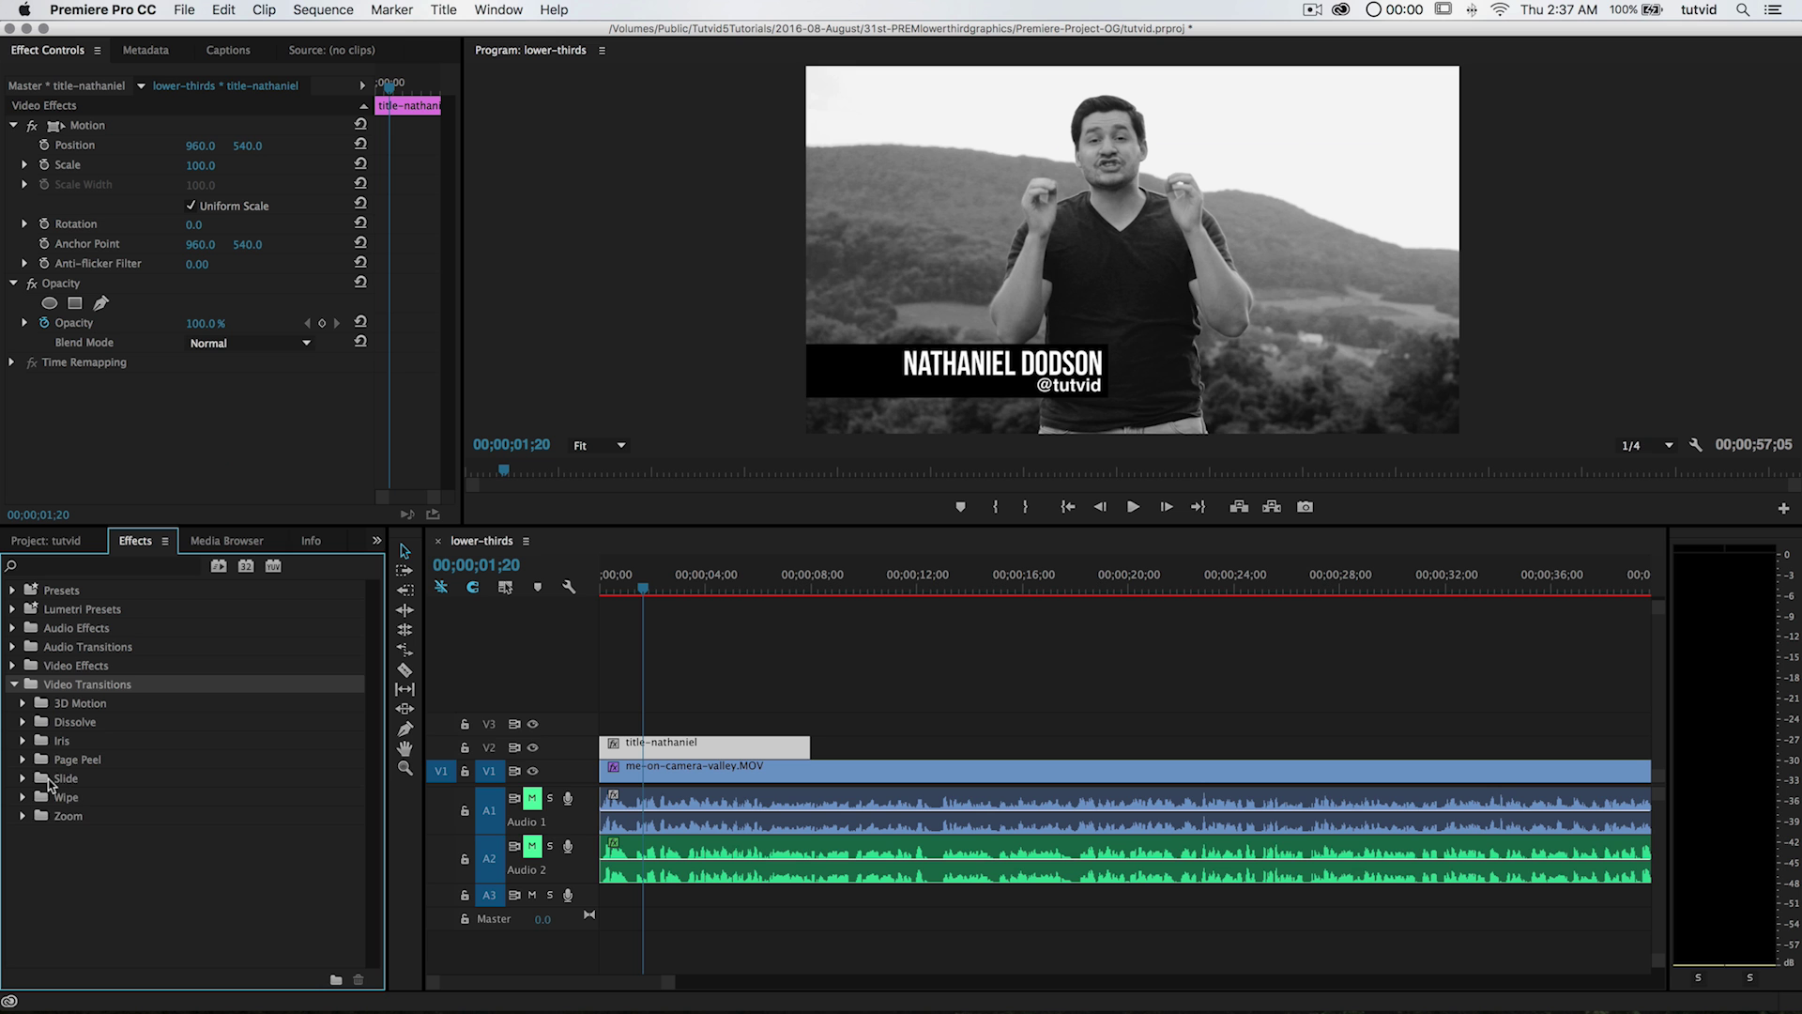
left_click(23, 778)
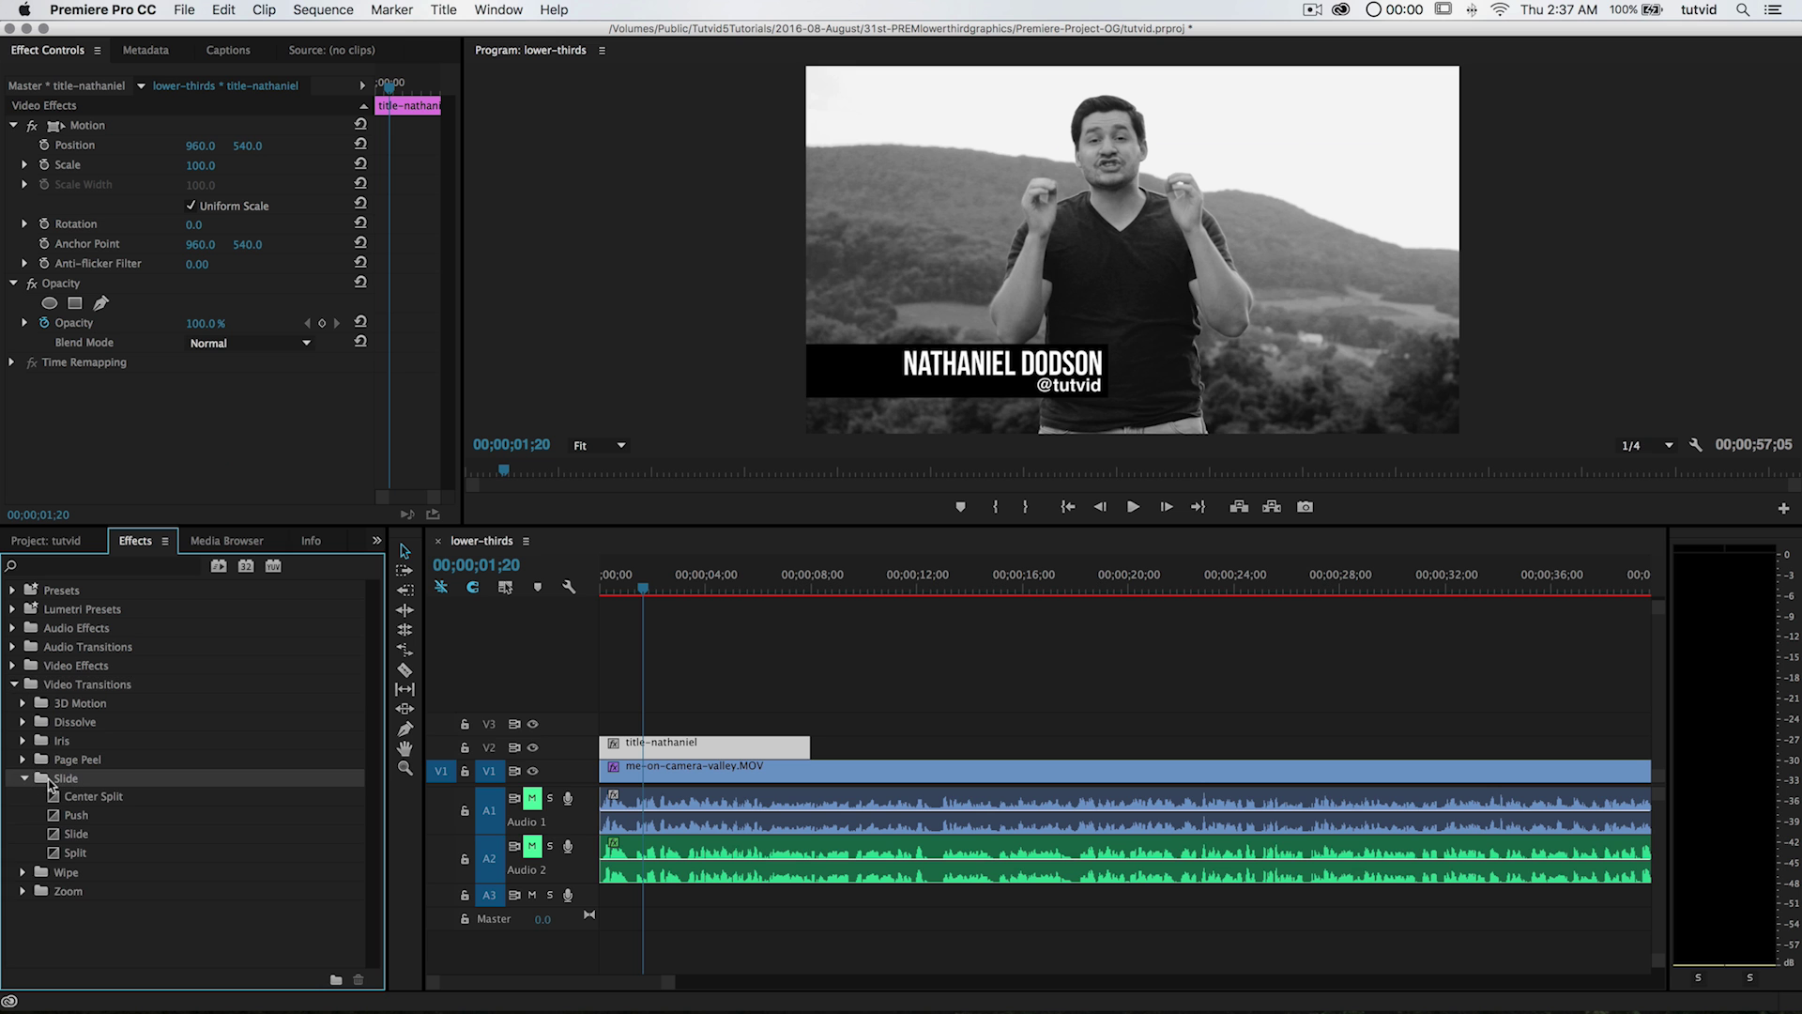
left_click(123, 835)
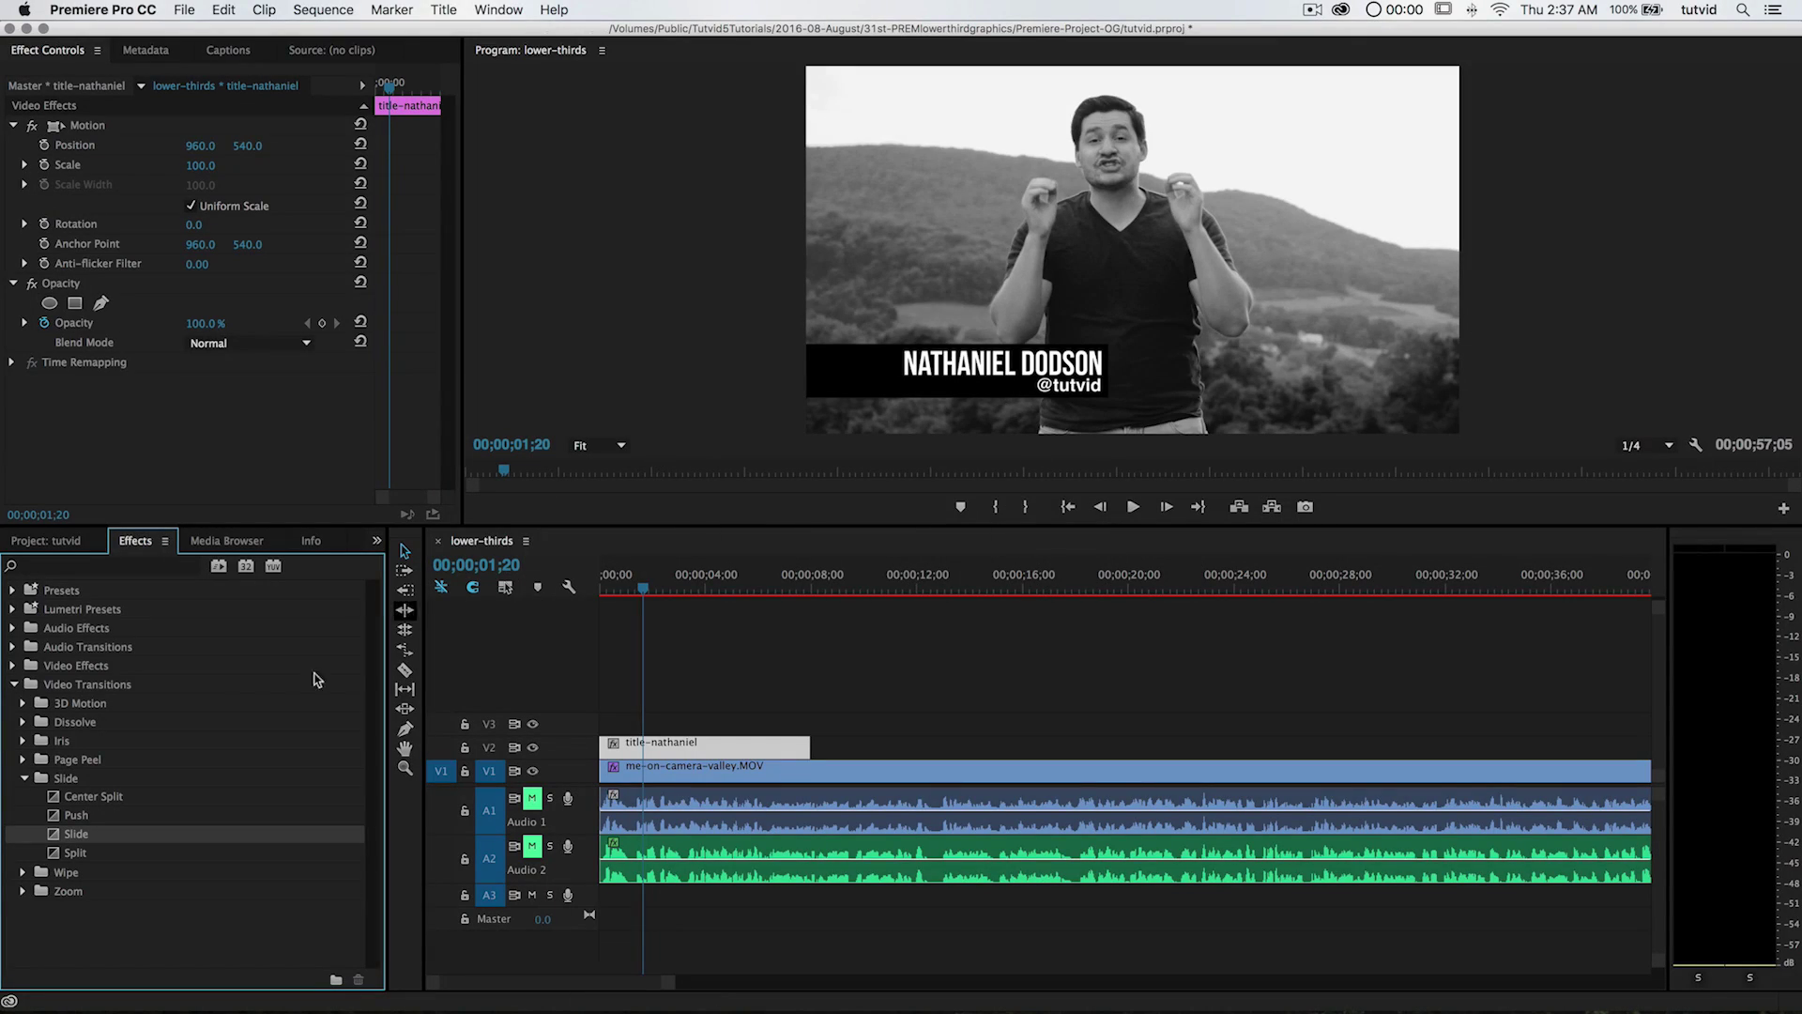
- Apply a Slide transition to the title's start and preview it sliding in
left_click_drag(67, 842, 608, 746)
left_click(610, 582)
key("space")
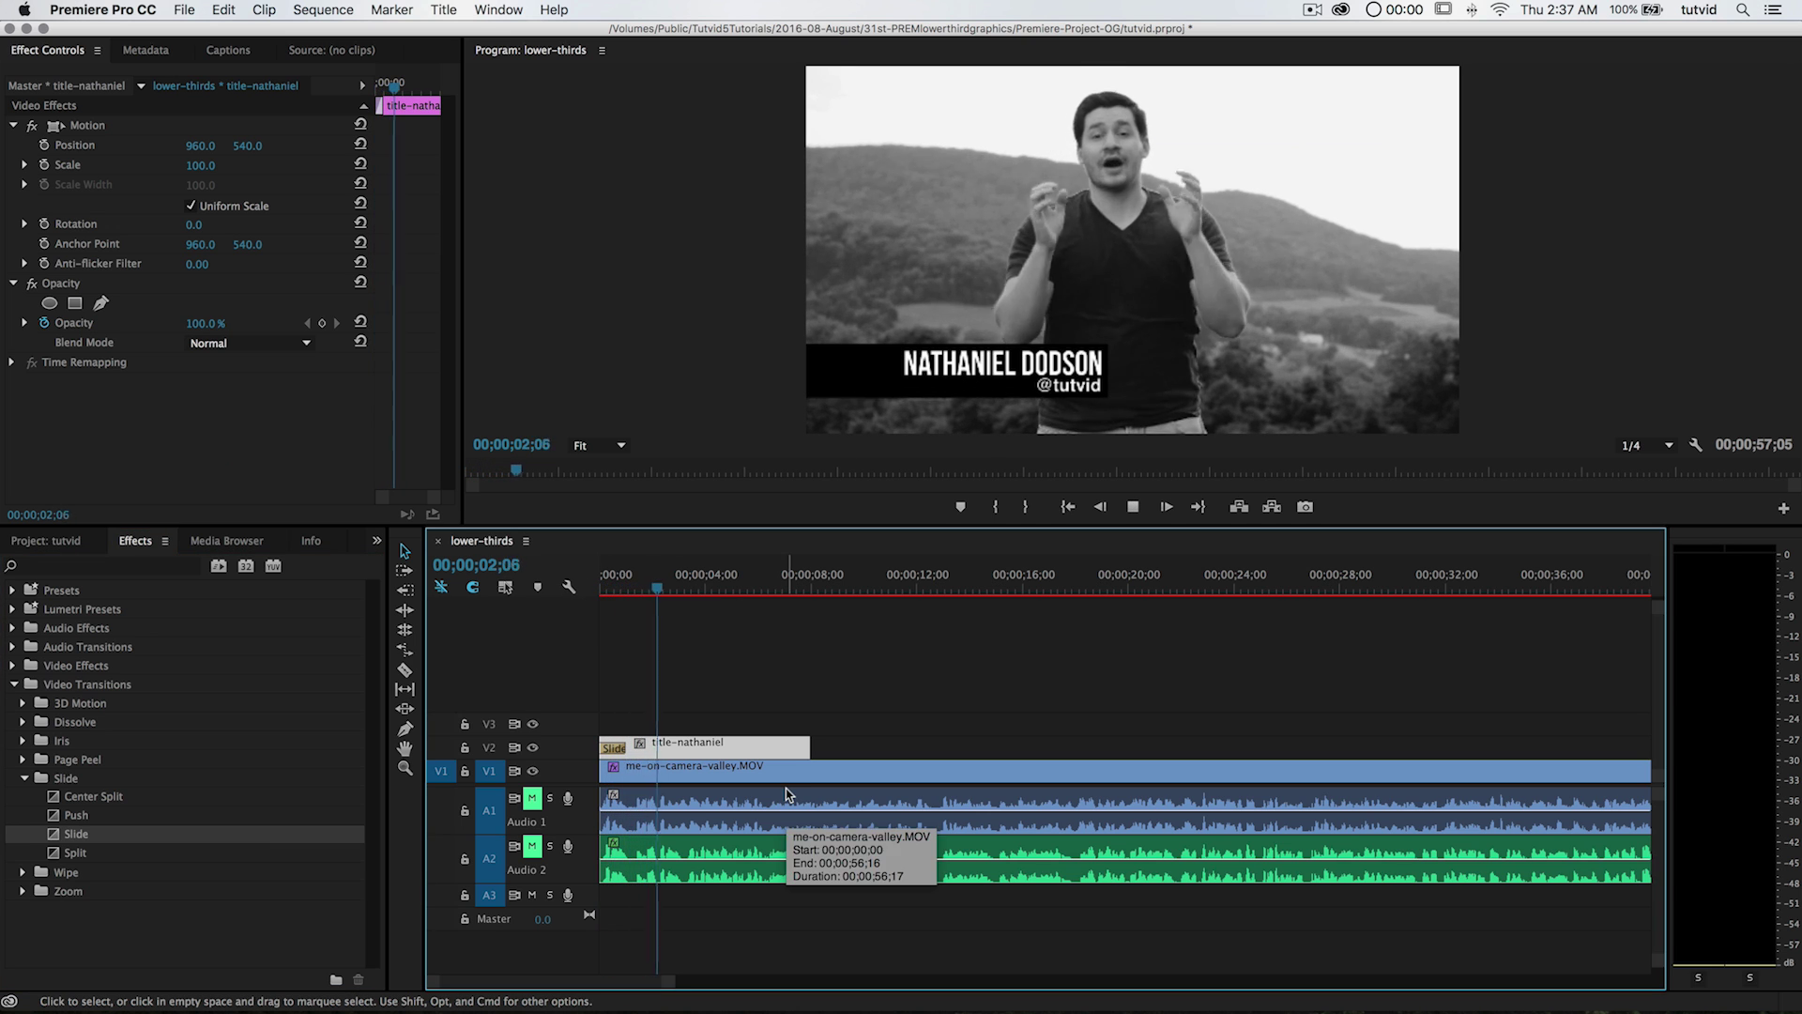
key("space")
- Apply a reversed Slide transition to the title's end and preview it sliding out
left_click_drag(74, 837, 798, 749)
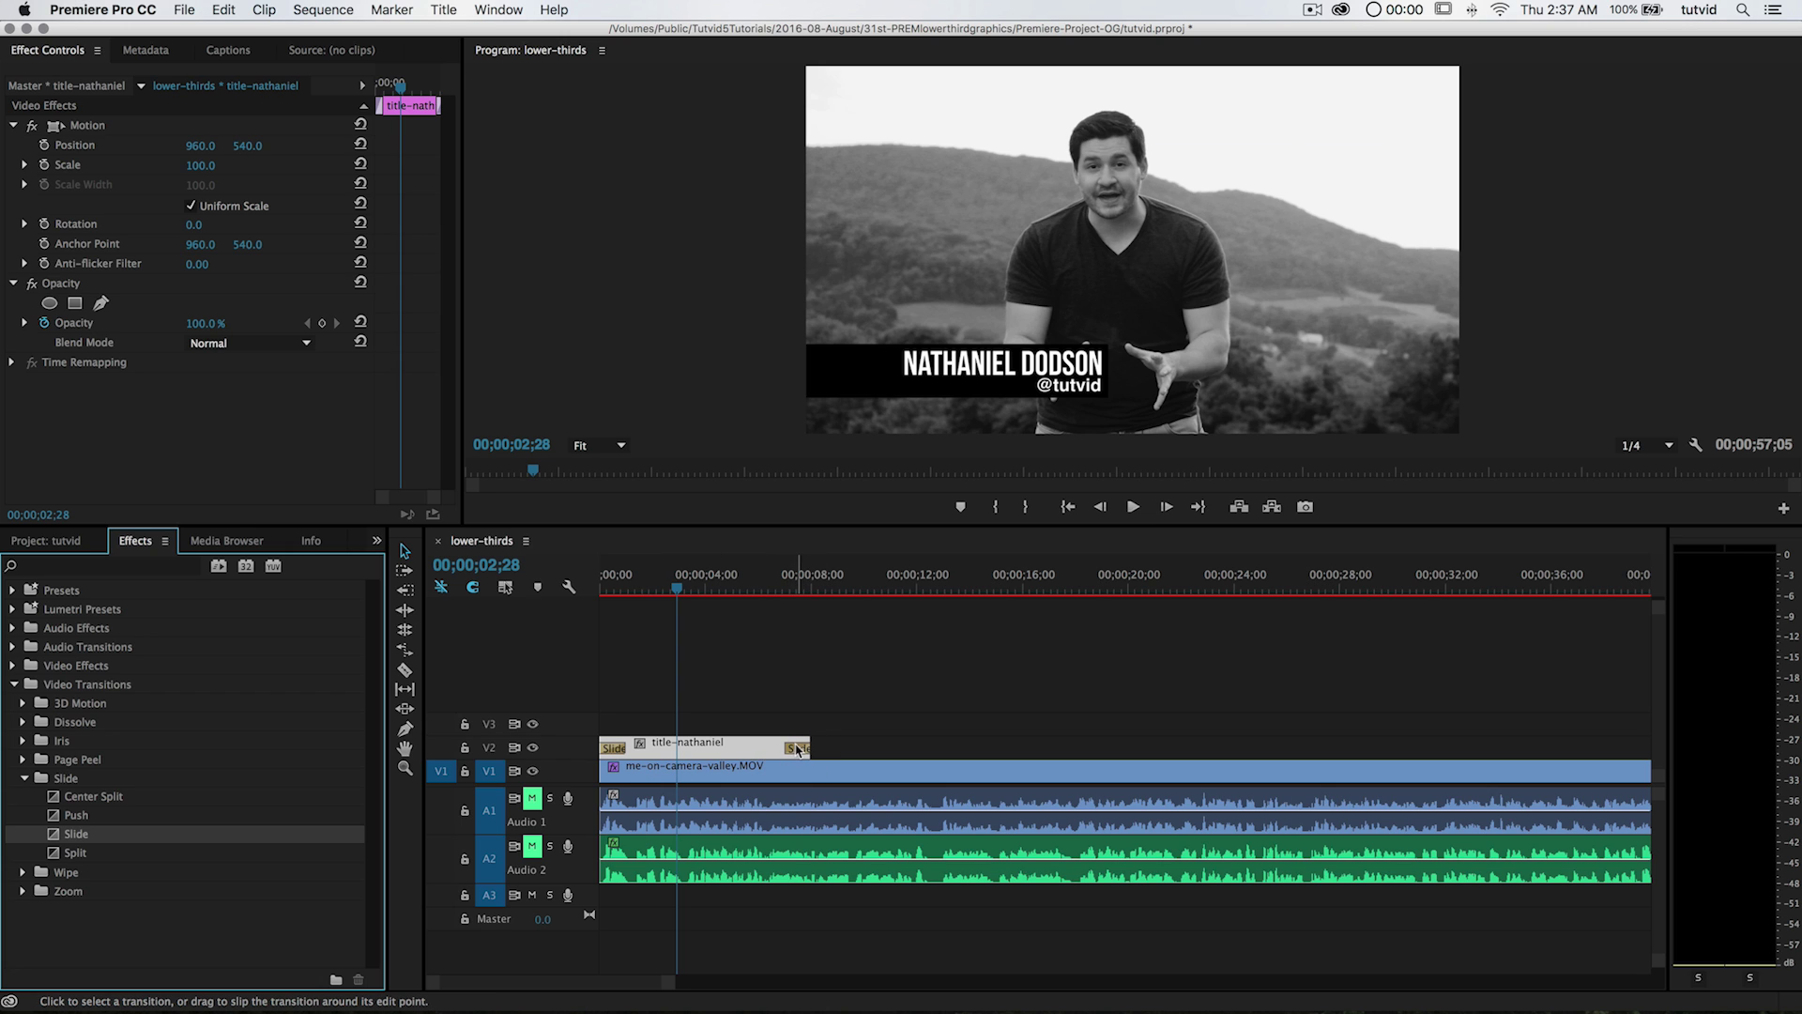
left_click(799, 750)
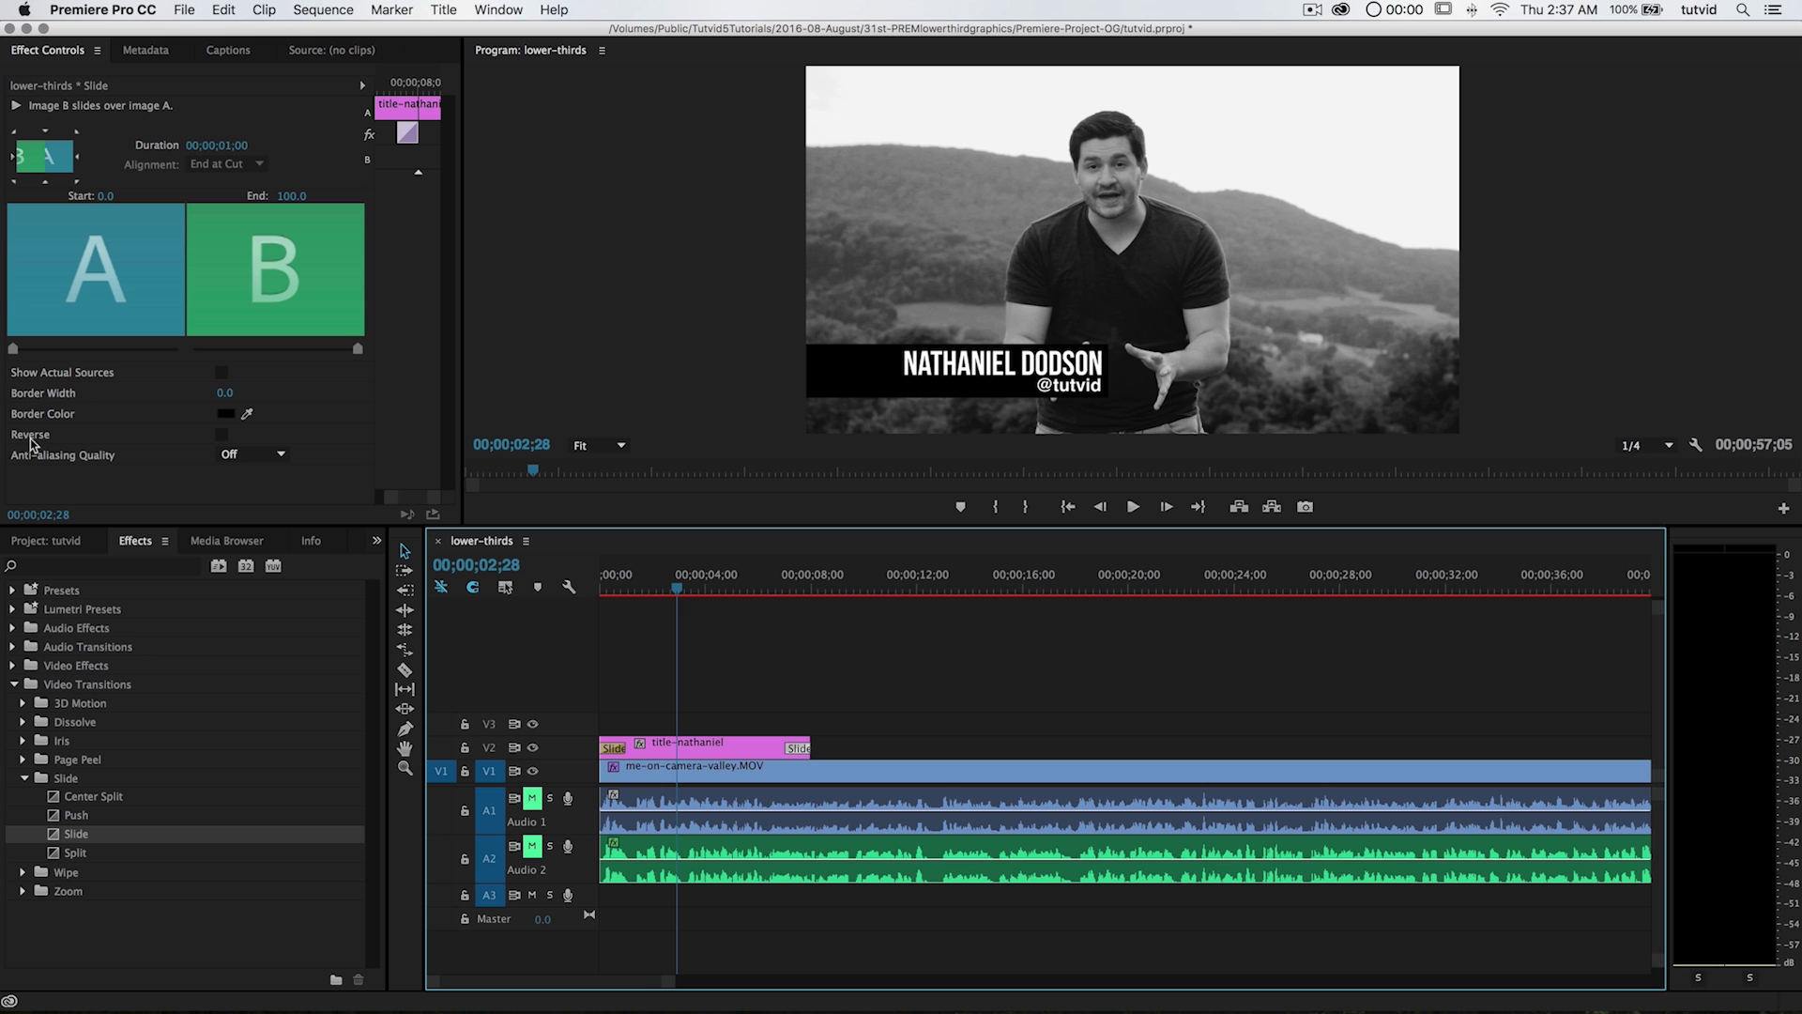
left_click(222, 434)
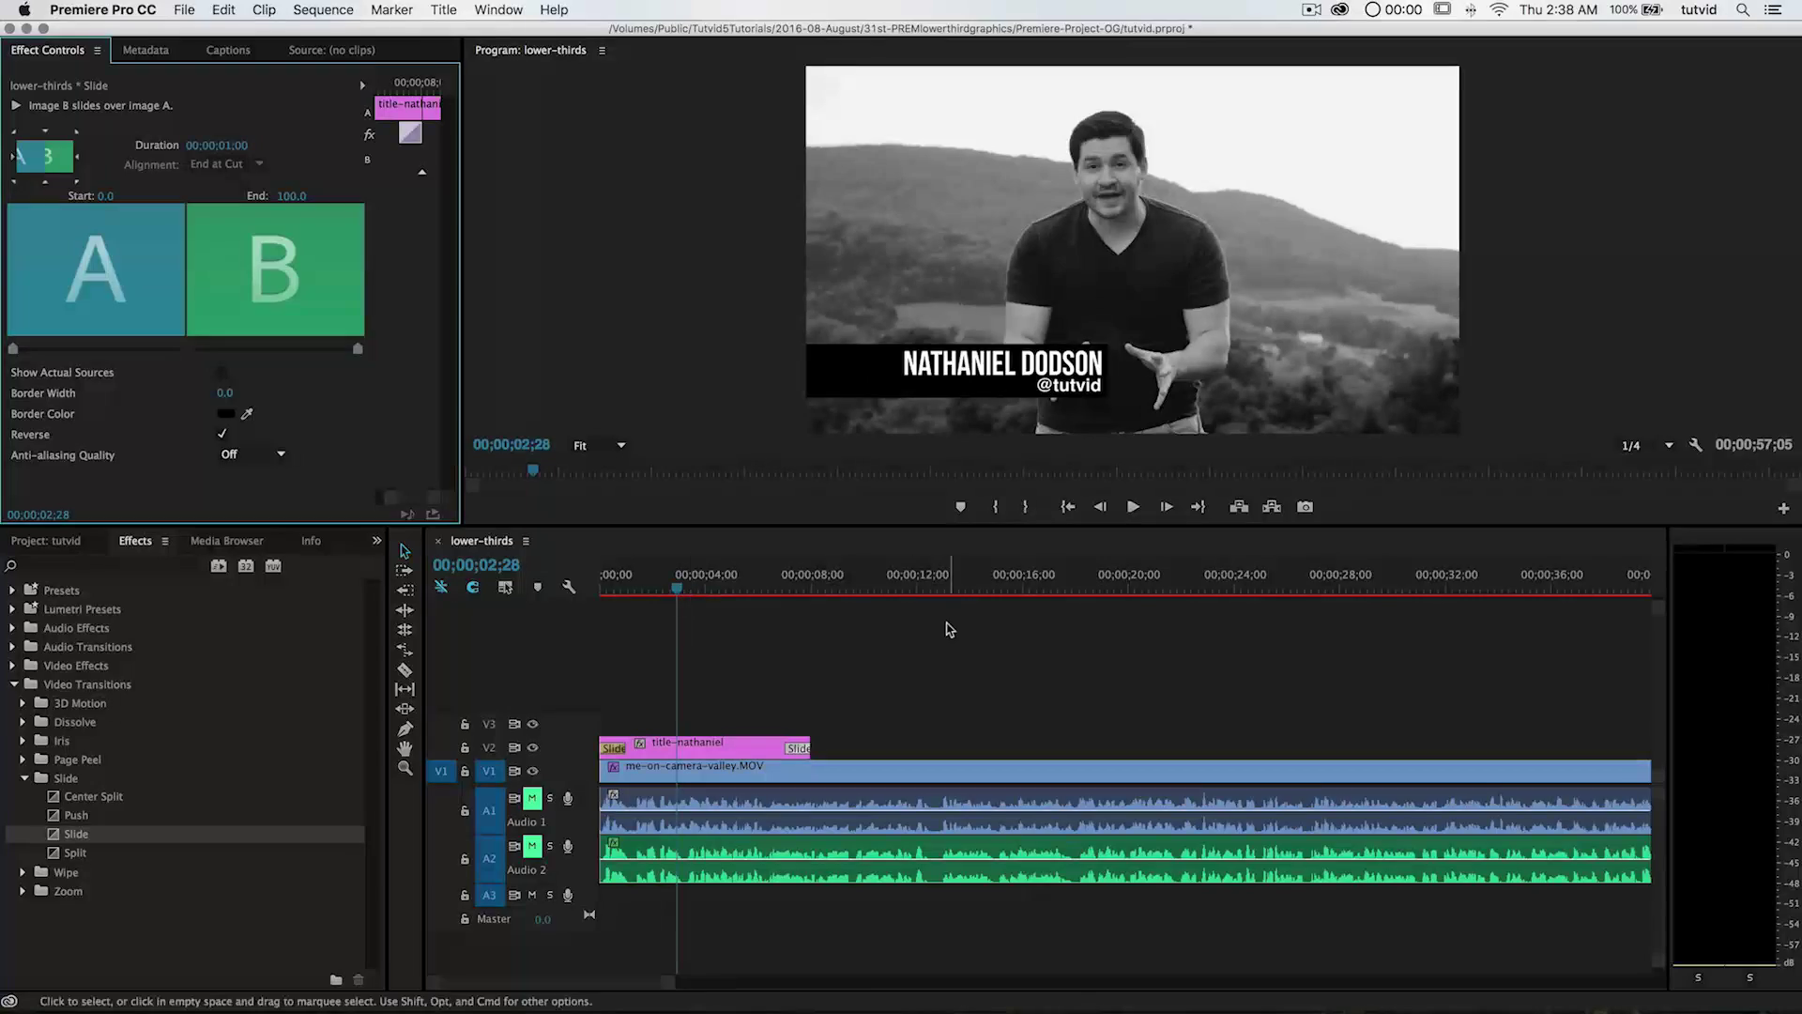
left_click(762, 582)
key("space")
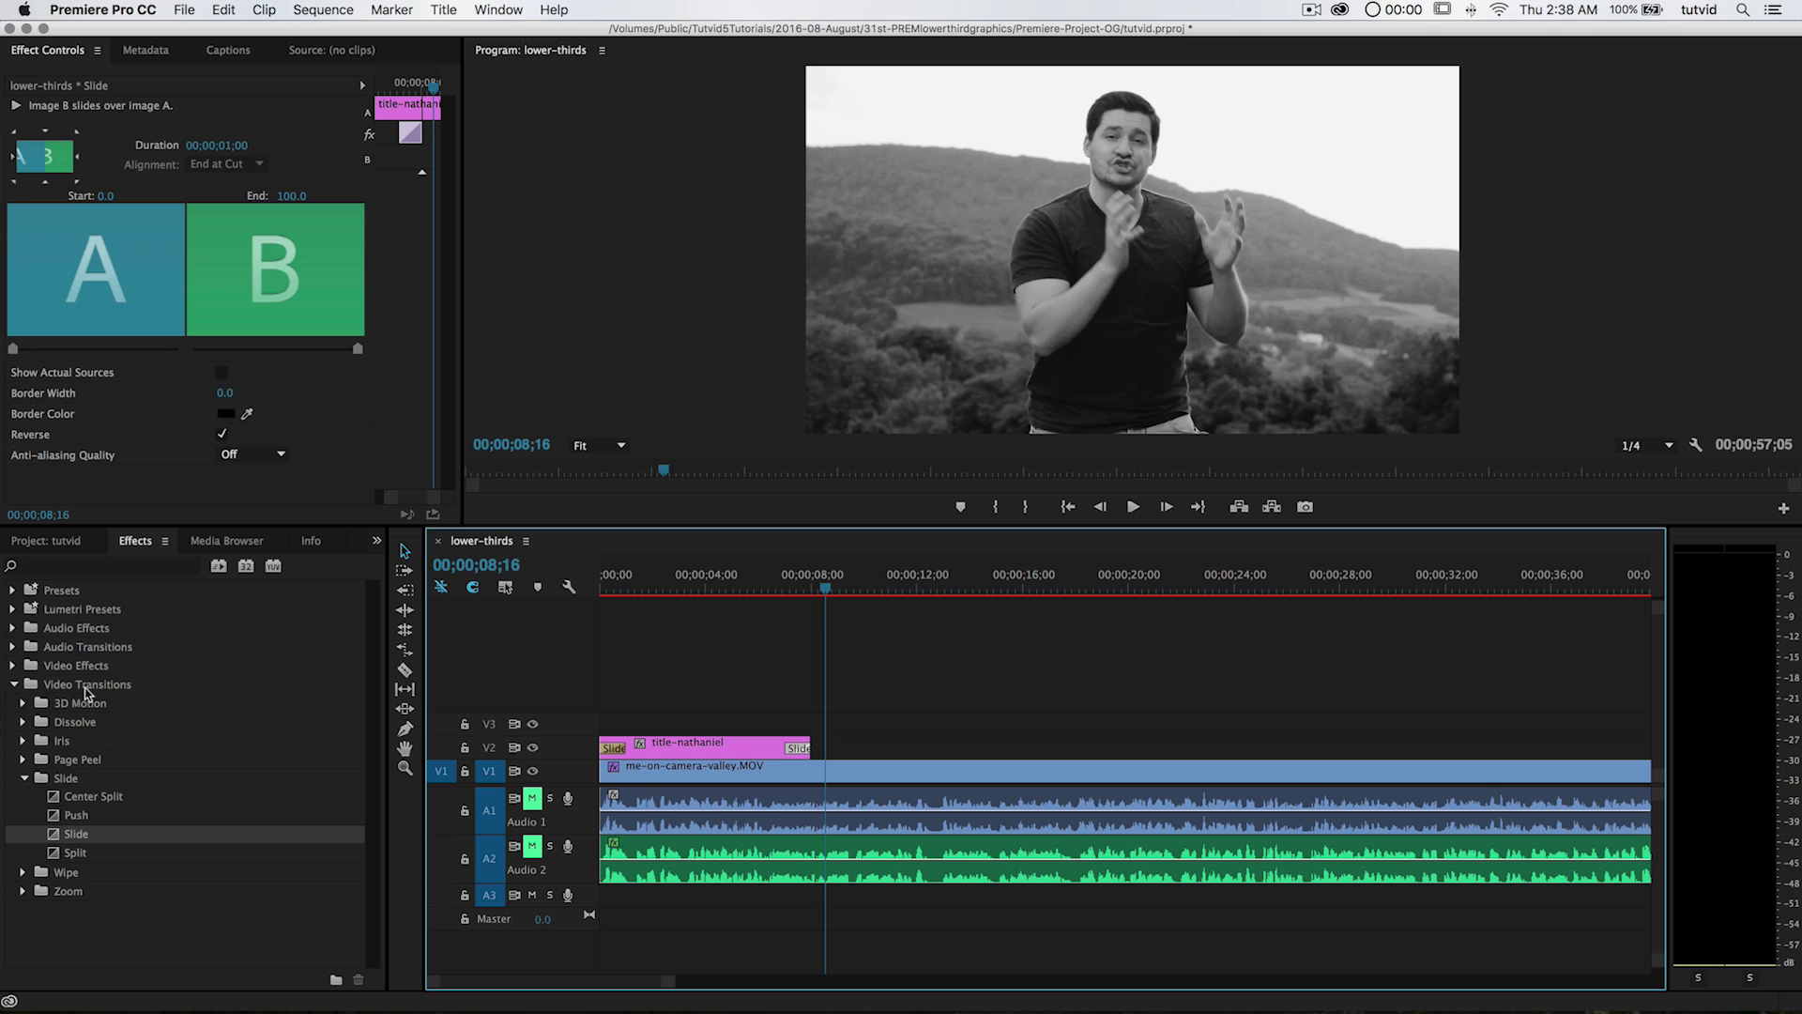
- Replace the end Slide transition with a Cross Dissolve and preview the exit
left_click(24, 780)
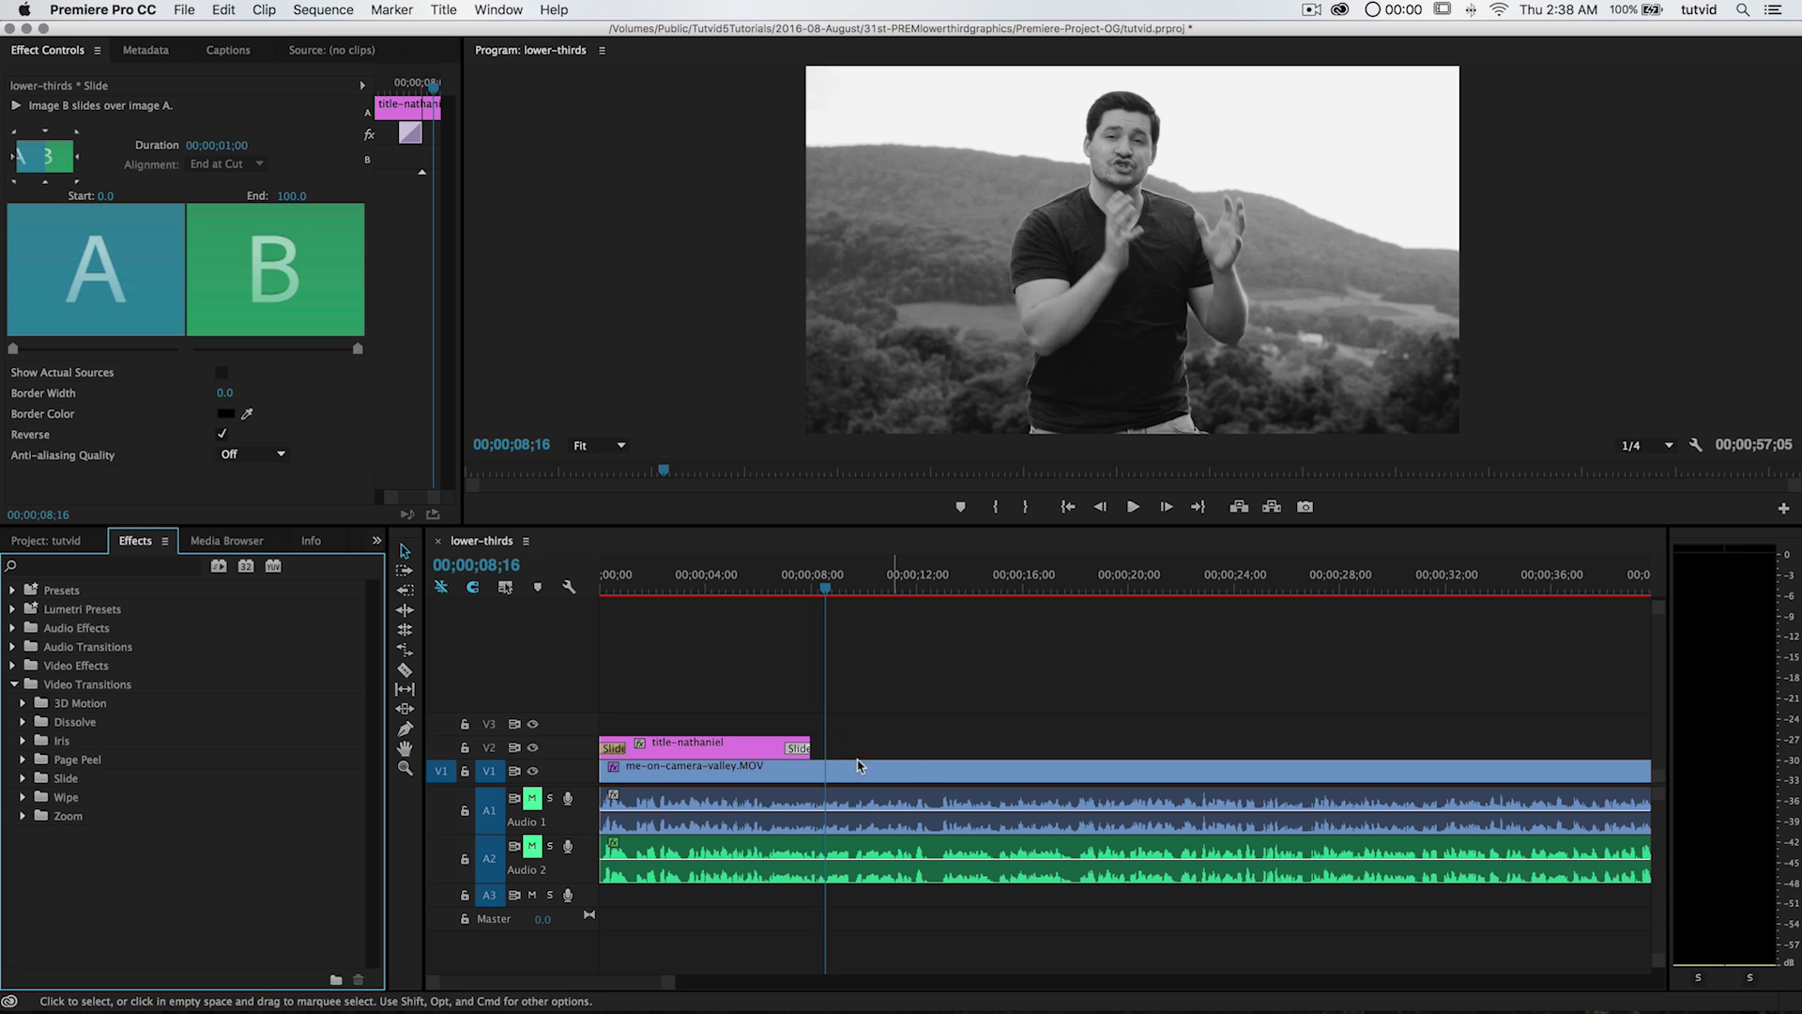
left_click(803, 751)
key("Delete")
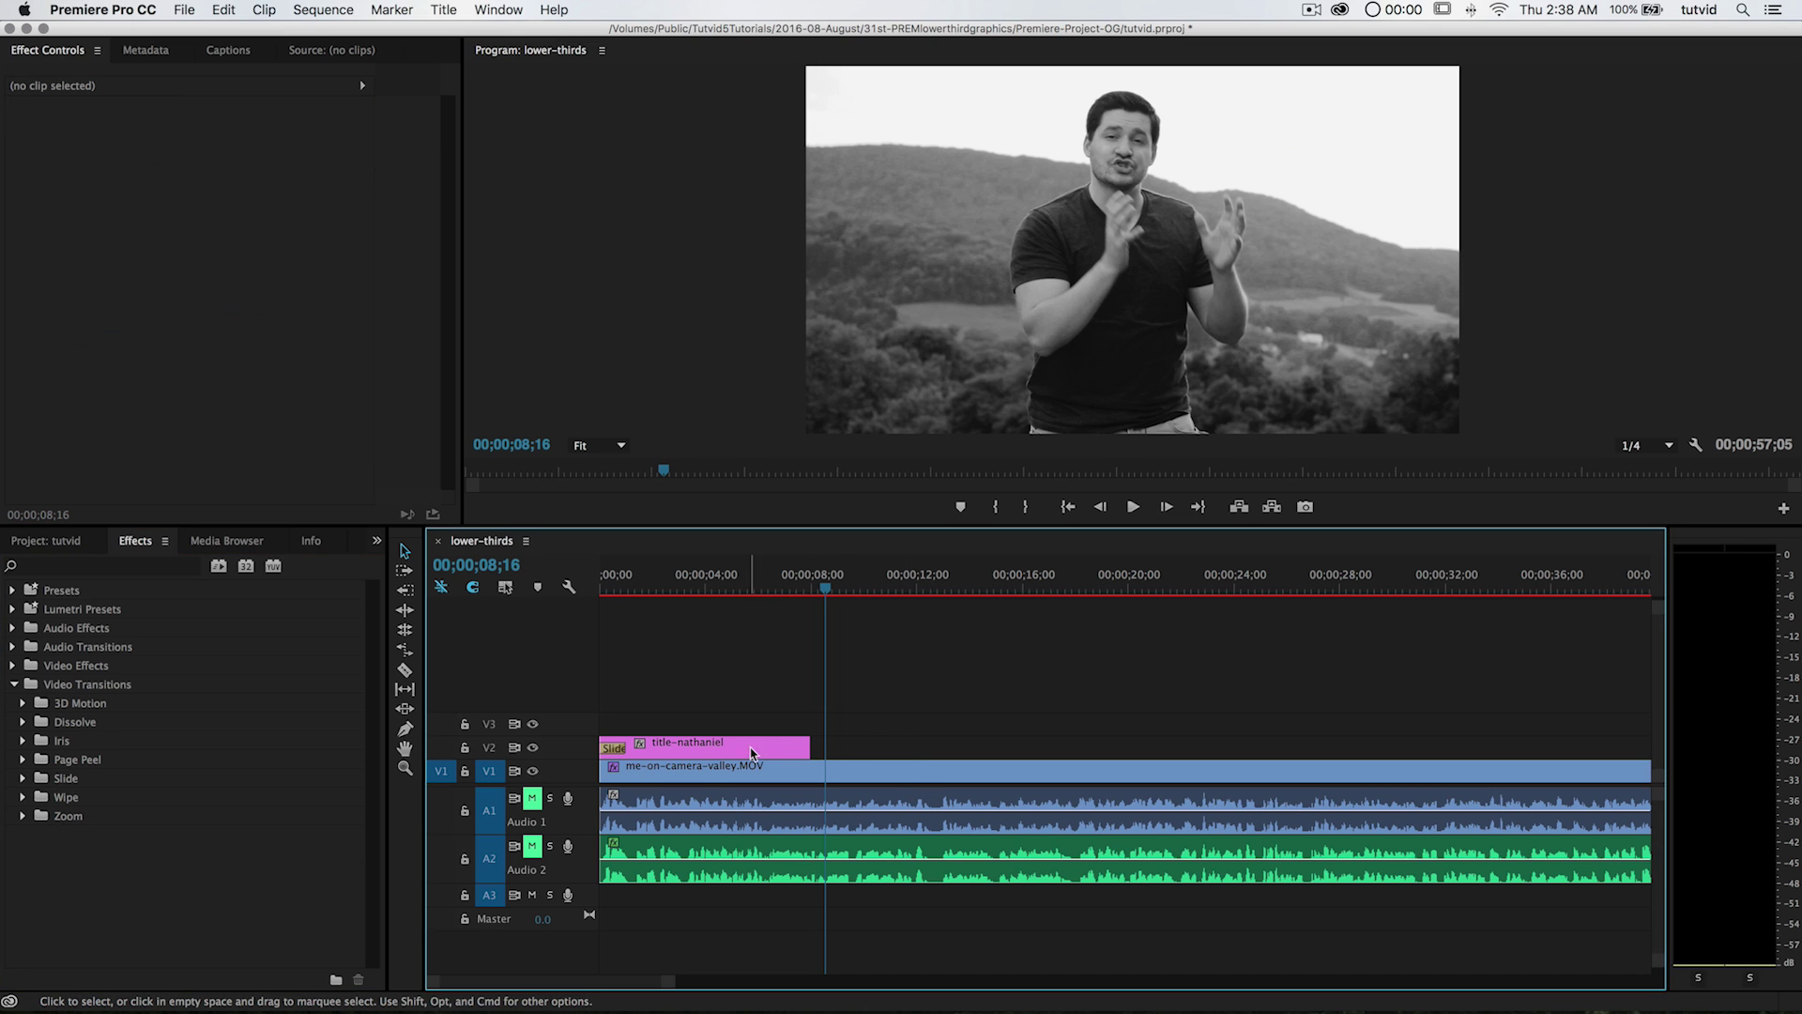
left_click(26, 723)
left_click(77, 759)
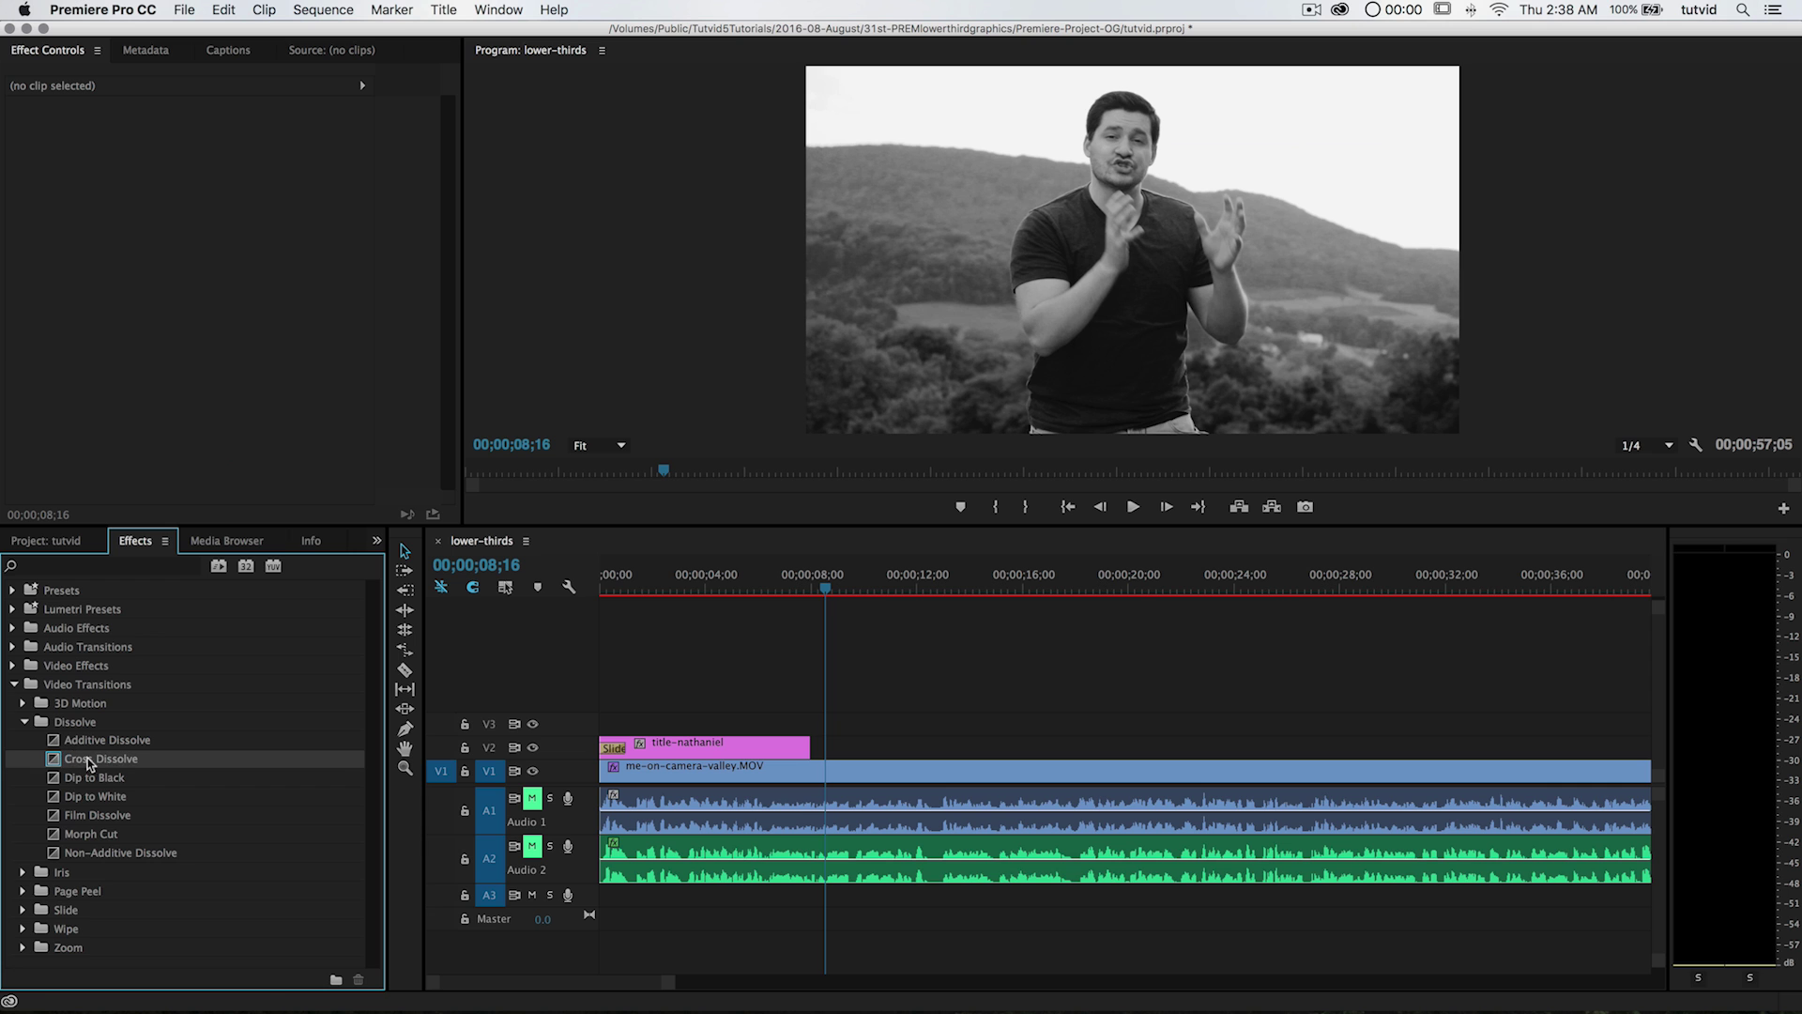
left_click(768, 584)
key("space")
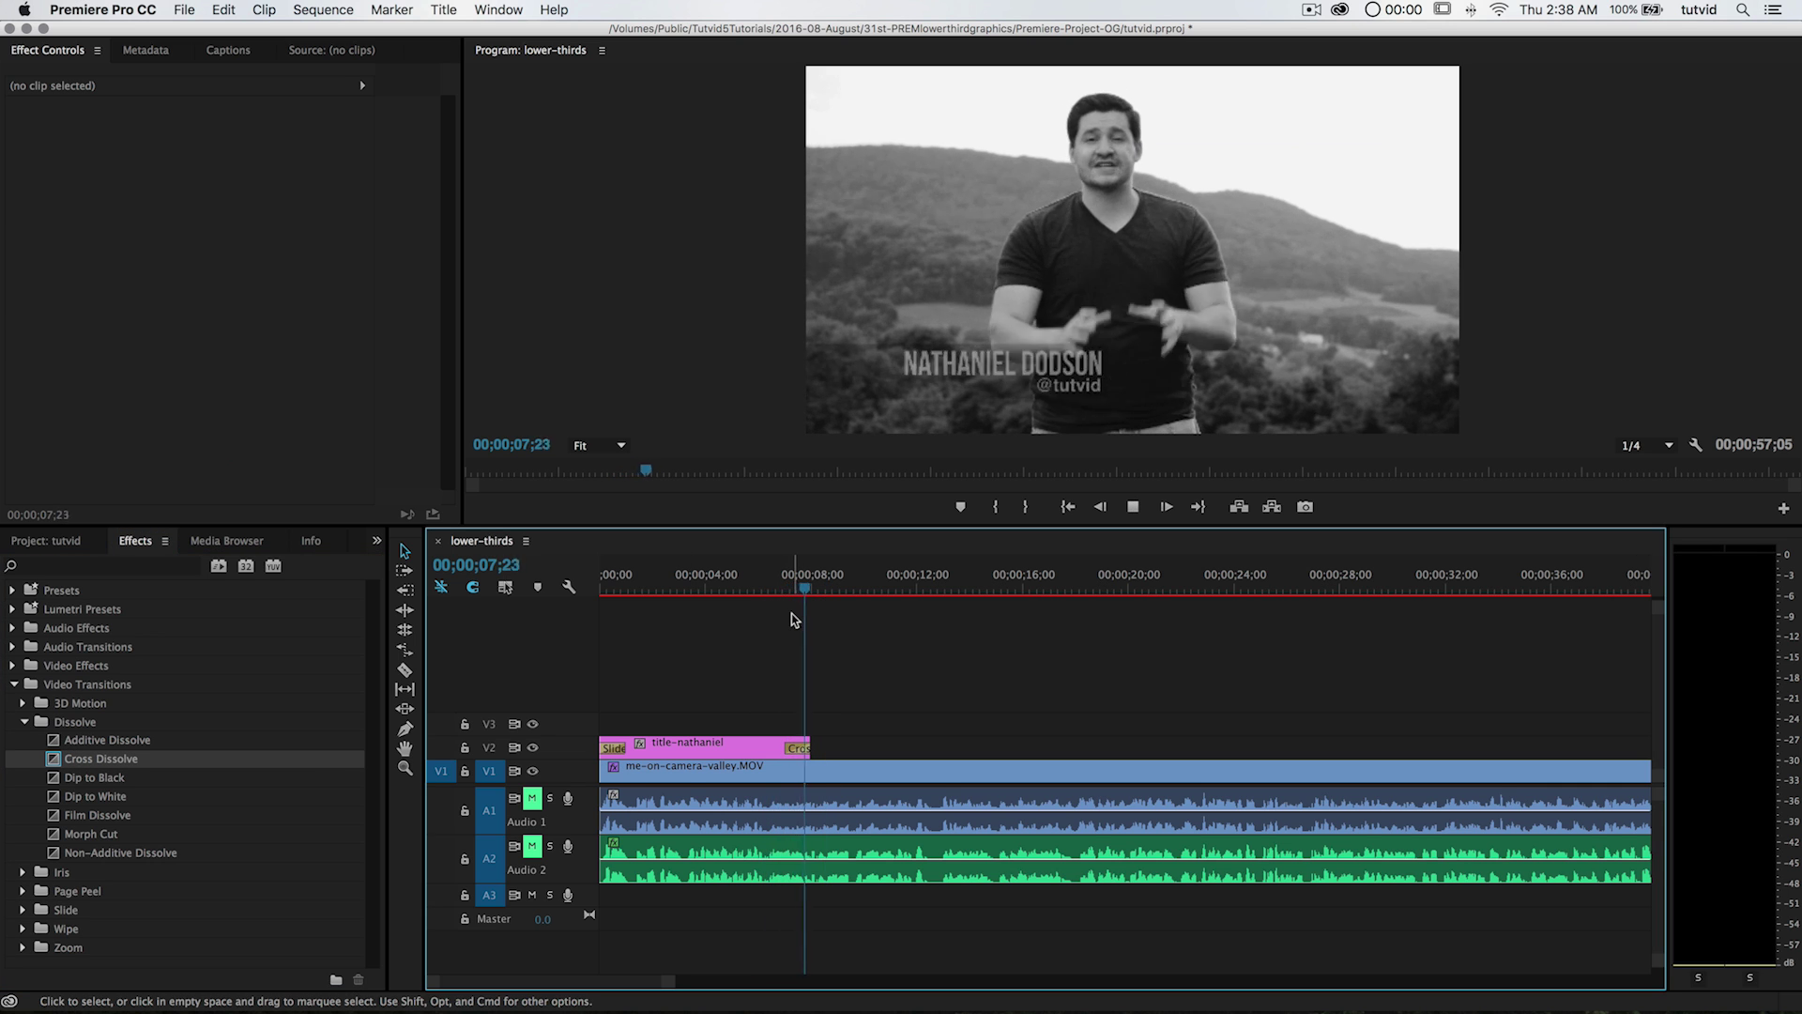
key("space")
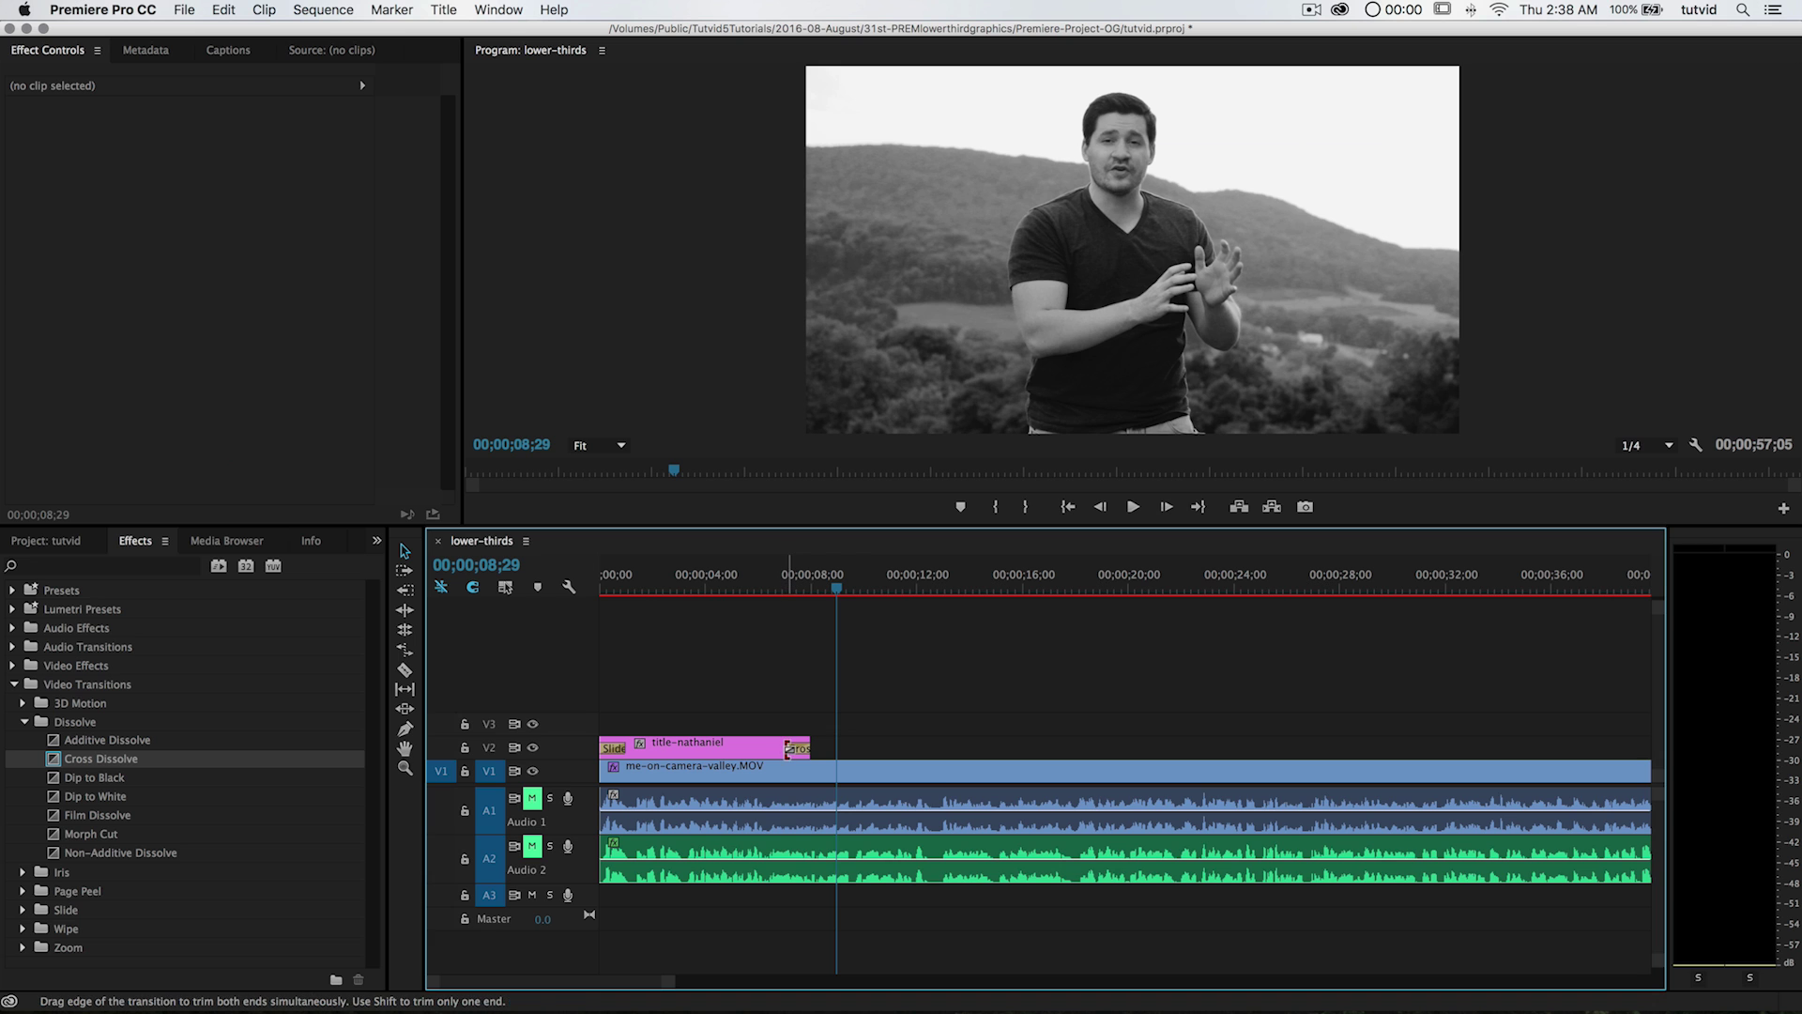
- Change the end Cross Dissolve to 13 frames and play it back
left_click_drag(787, 755, 799, 751)
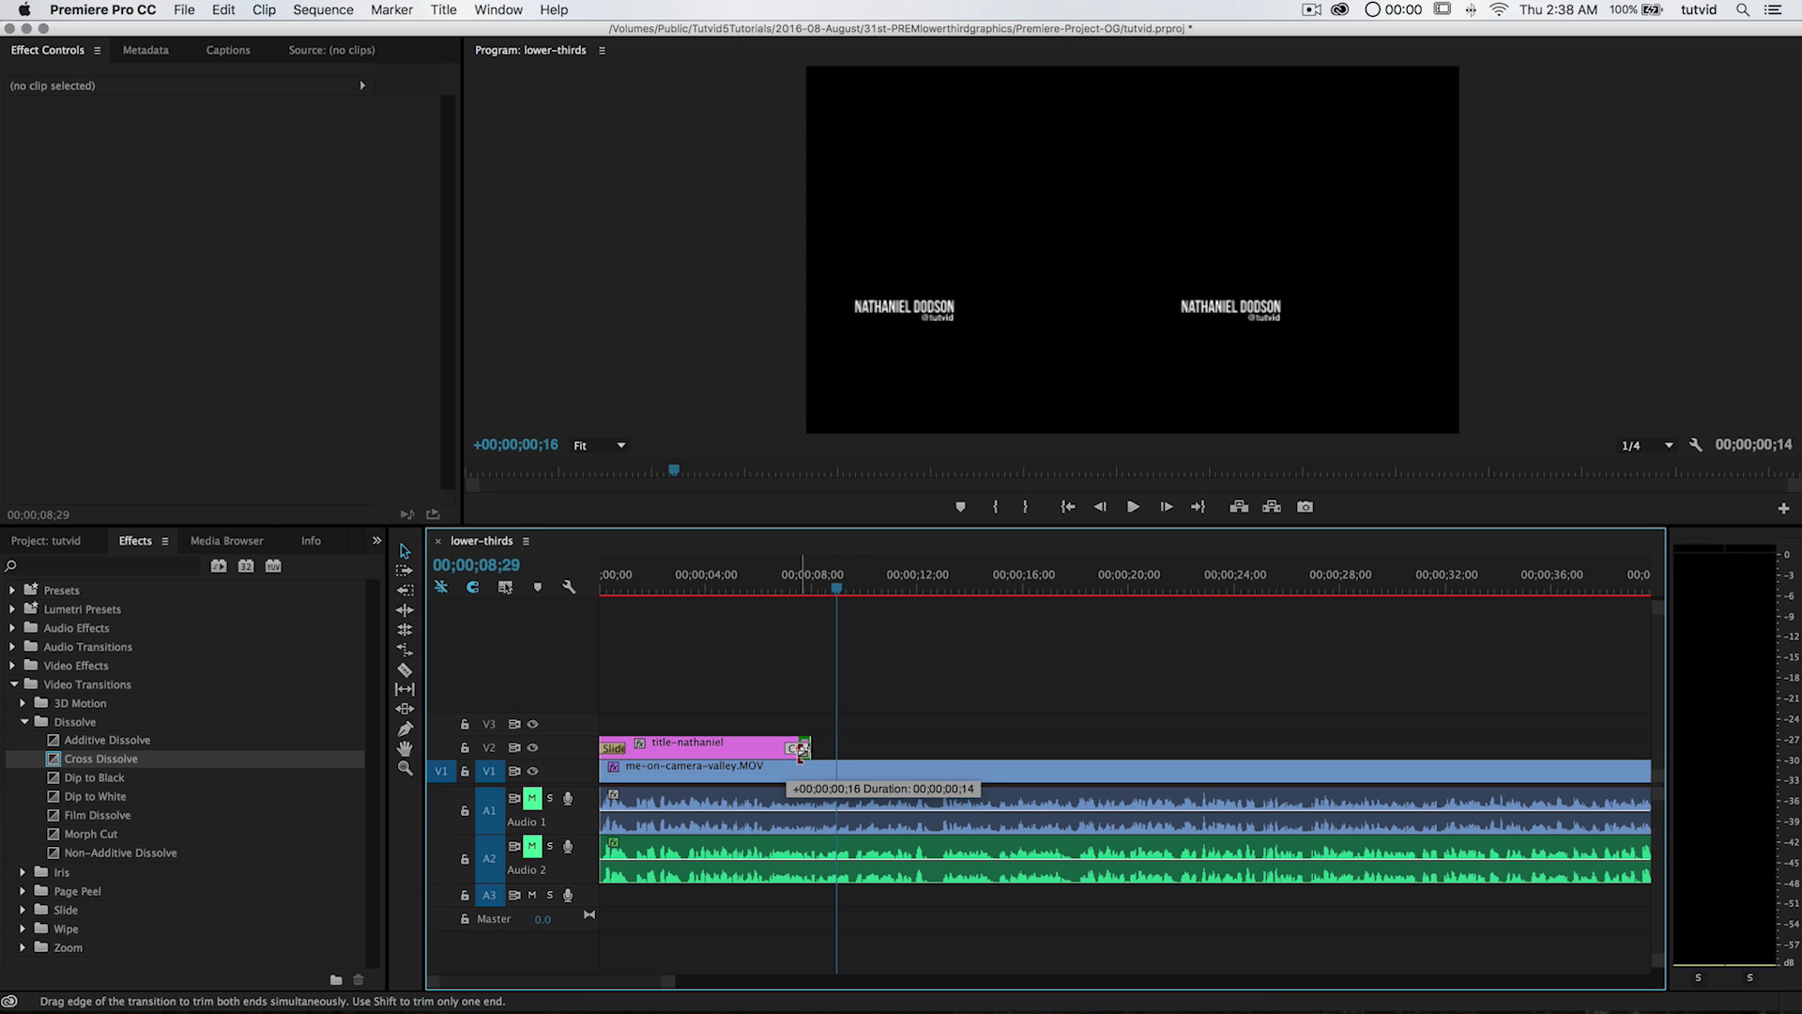
left_click(781, 582)
key("space")
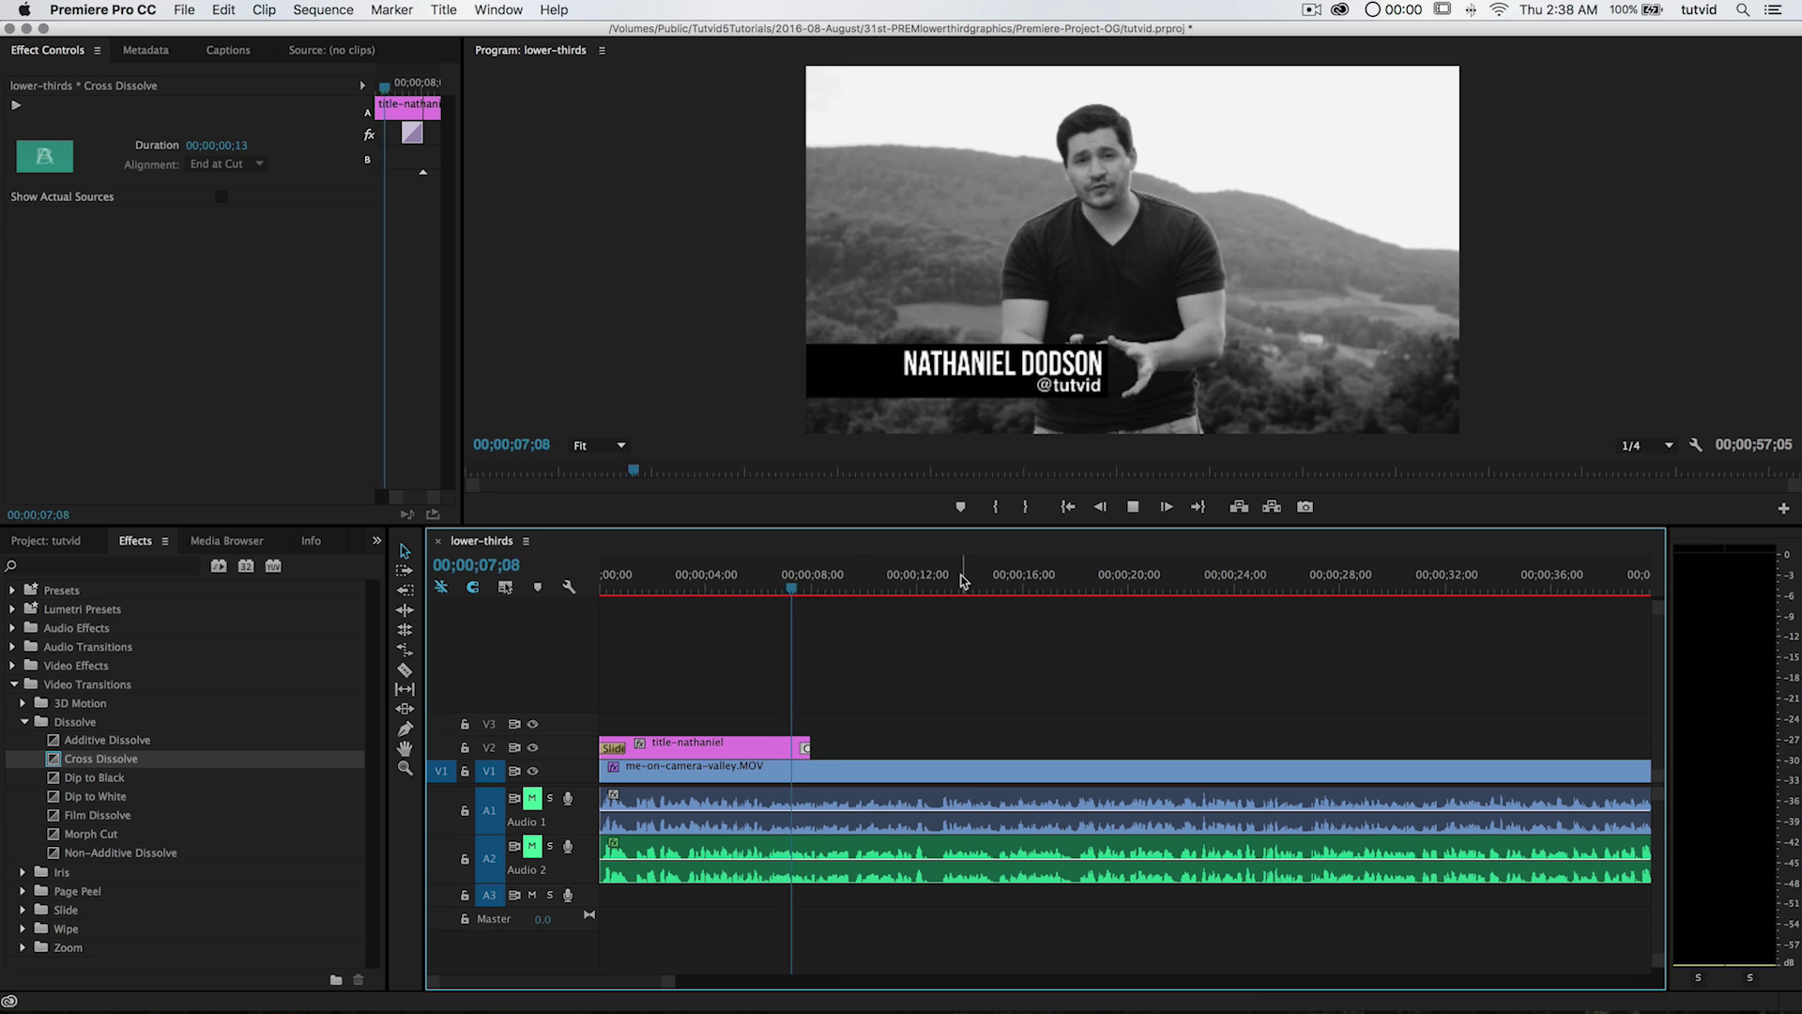
key("space")
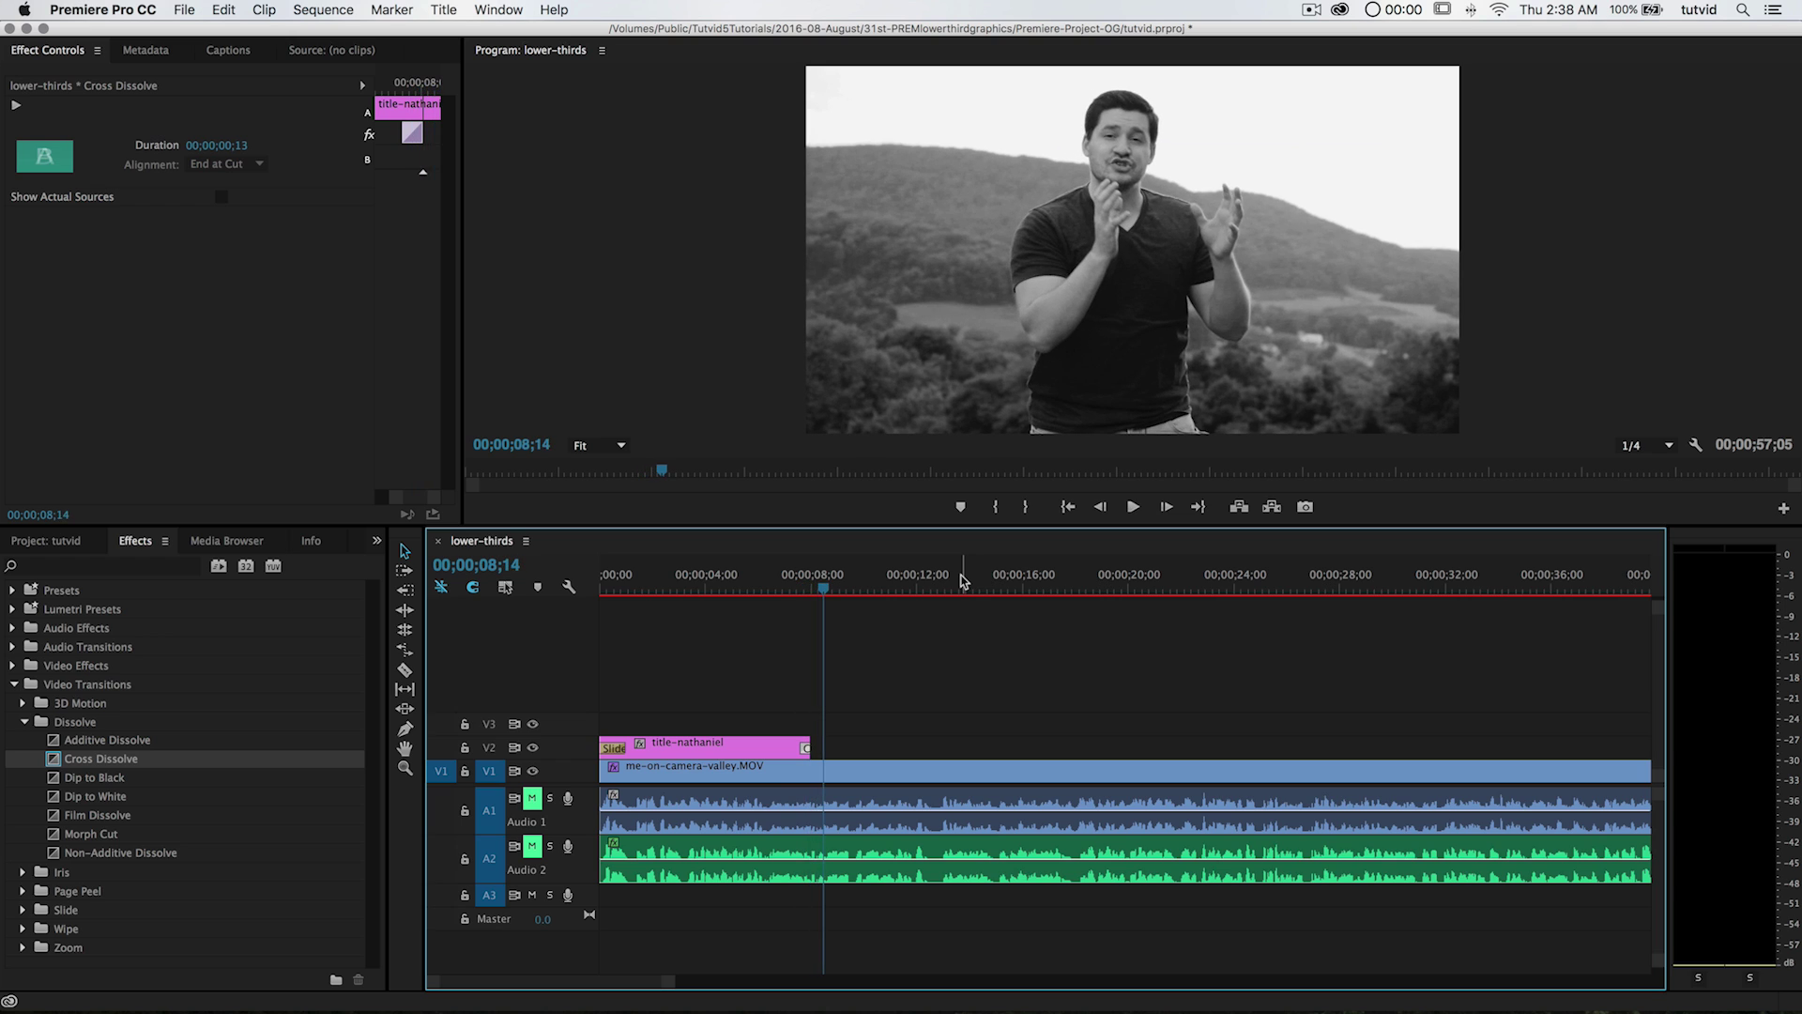